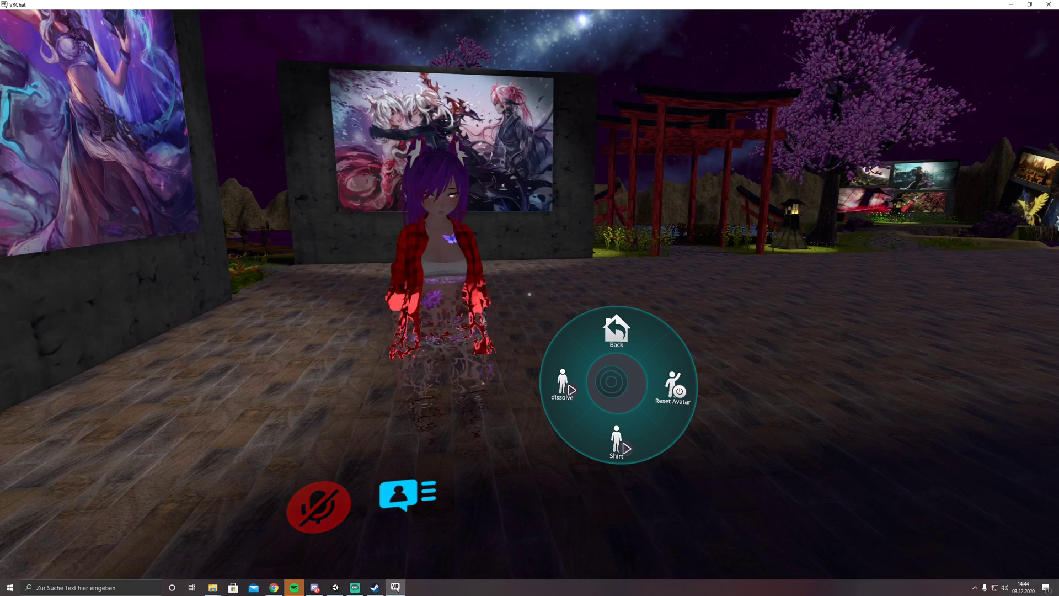
Step: Switch to Unity, select the tutorial avatar's Shirt and try the Dissolve Alpha slider in its material's Dissolve section, returning it to 0
{"action": "key", "text": "alt+Tab"}
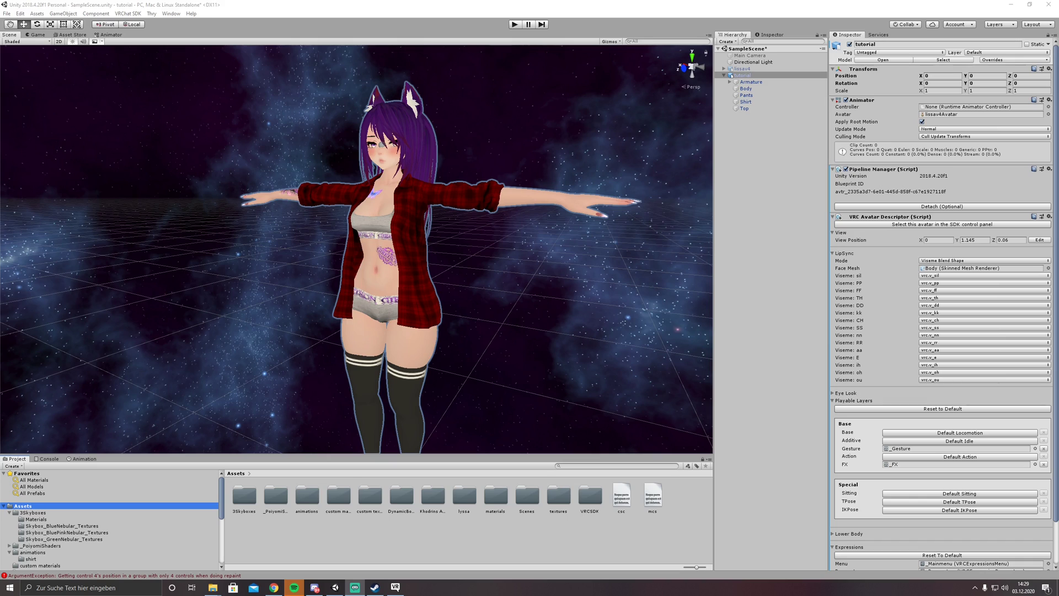
{"action": "mouse_move", "coordinate": [502, 352]}
{"action": "right_mouse_down"}
{"action": "mouse_move", "coordinate": [519, 355]}
{"action": "mouse_move", "coordinate": [509, 353]}
{"action": "right_mouse_up"}
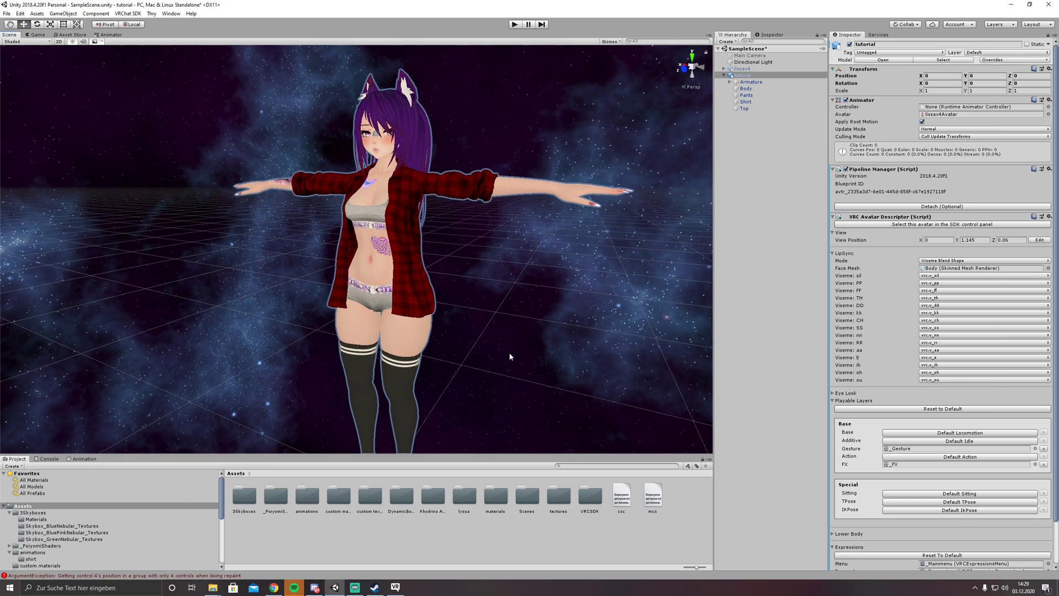
{"action": "left_click", "coordinate": [781, 103]}
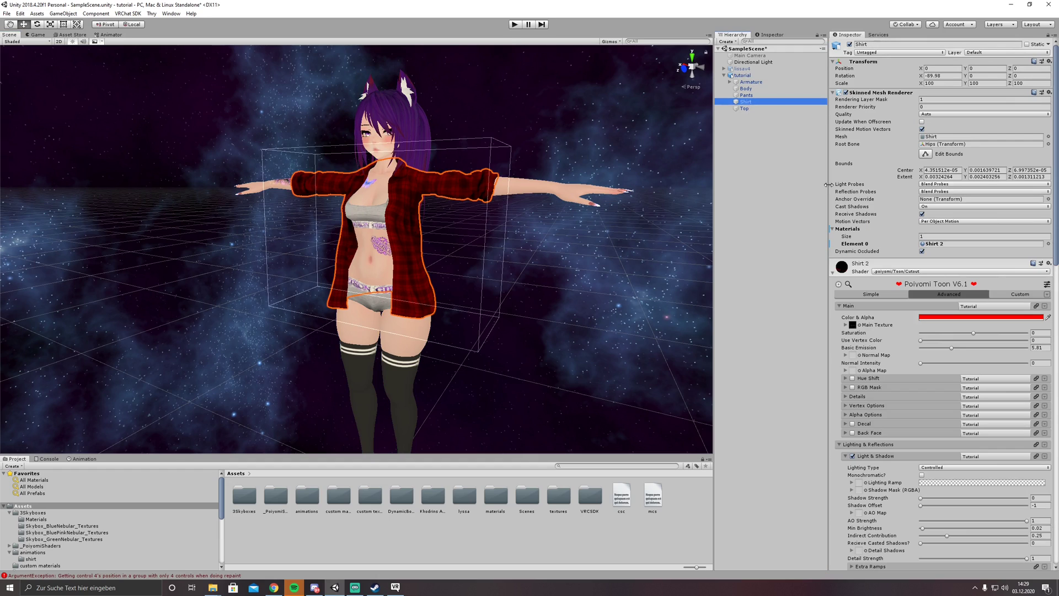
{"action": "scroll", "coordinate": [921, 264], "scroll_direction": "down", "scroll_amount": 5}
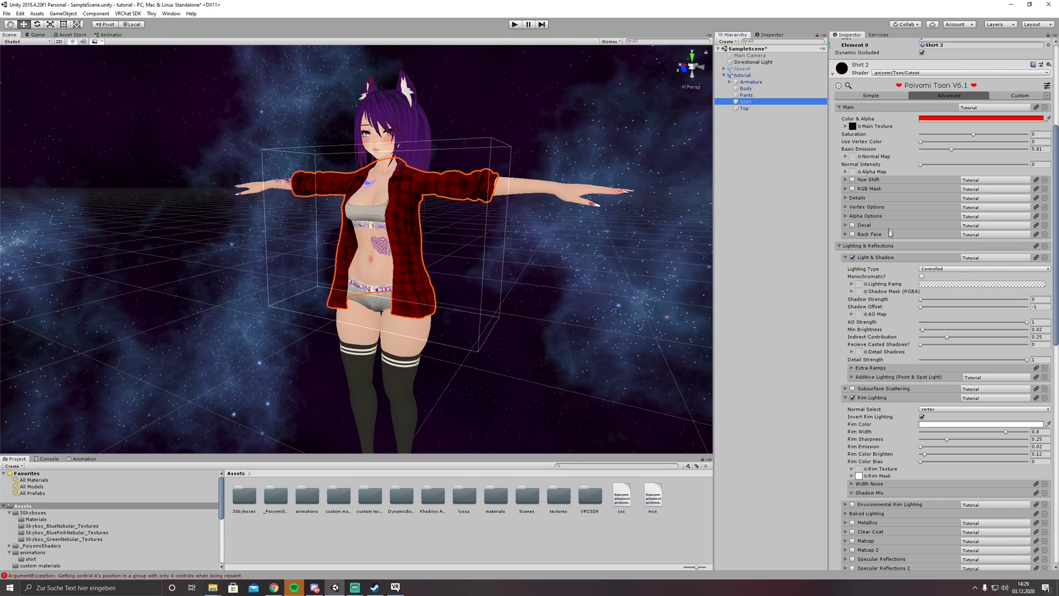
{"action": "scroll", "coordinate": [888, 230], "scroll_direction": "down", "scroll_amount": 9}
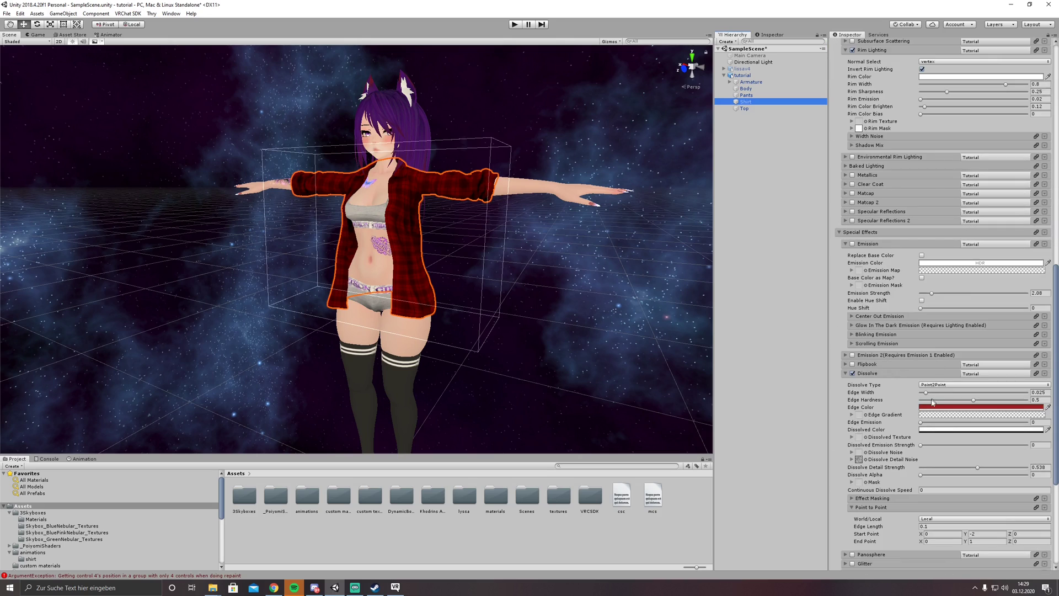
{"action": "mouse_move", "coordinate": [921, 475]}
{"action": "left_mouse_down"}
{"action": "mouse_move", "coordinate": [1008, 478]}
{"action": "mouse_move", "coordinate": [910, 475]}
{"action": "left_mouse_up"}
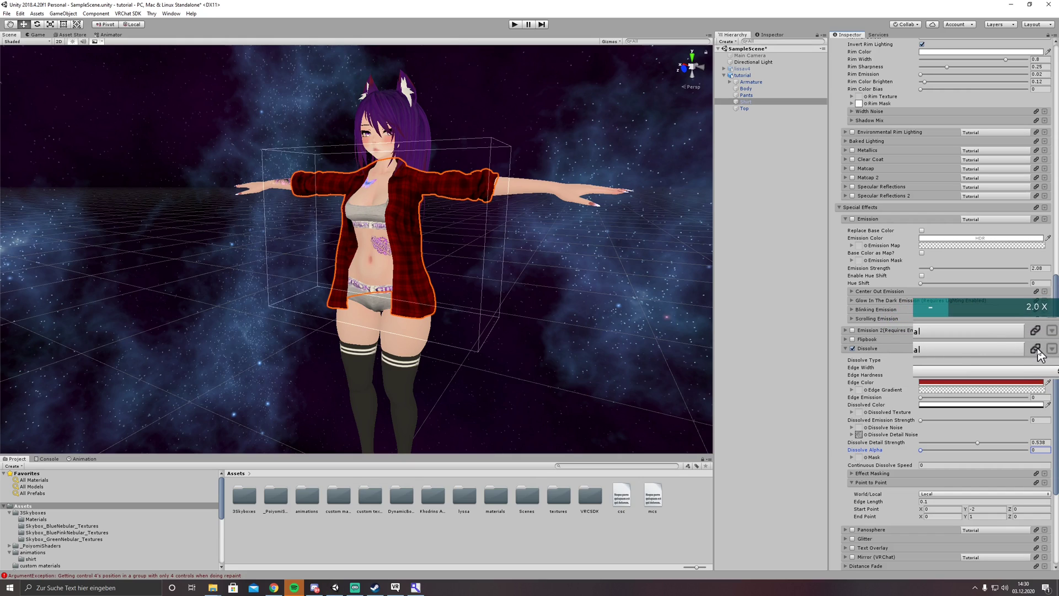
Step: Link the custom body, underwear and underwear hue materials from the custom materials folder to the shirt material's Dissolve section
{"action": "left_click", "coordinate": [1036, 349]}
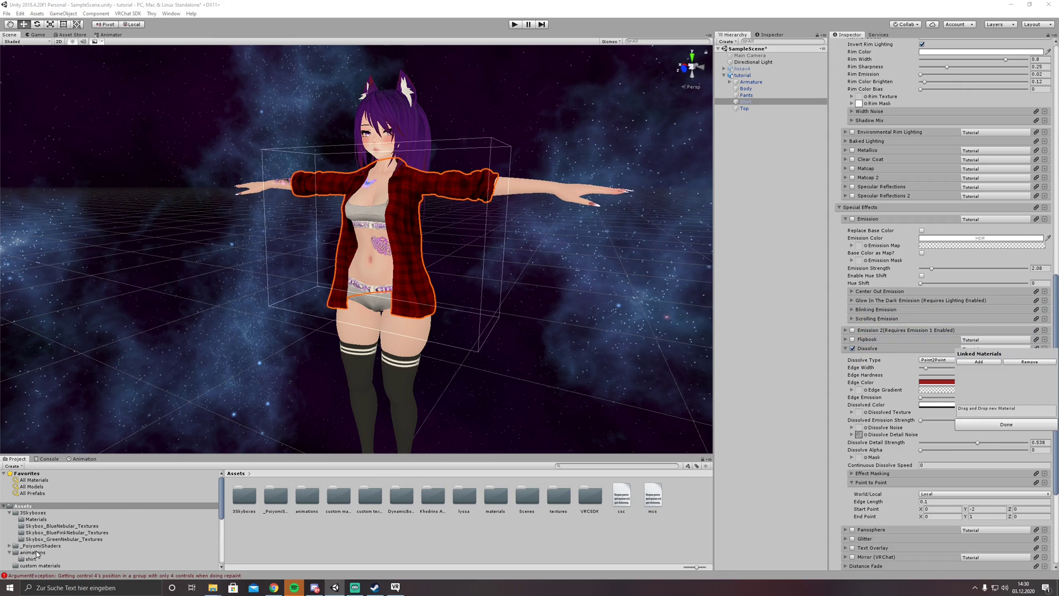
{"action": "scroll", "coordinate": [49, 540], "scroll_direction": "down", "scroll_amount": 4}
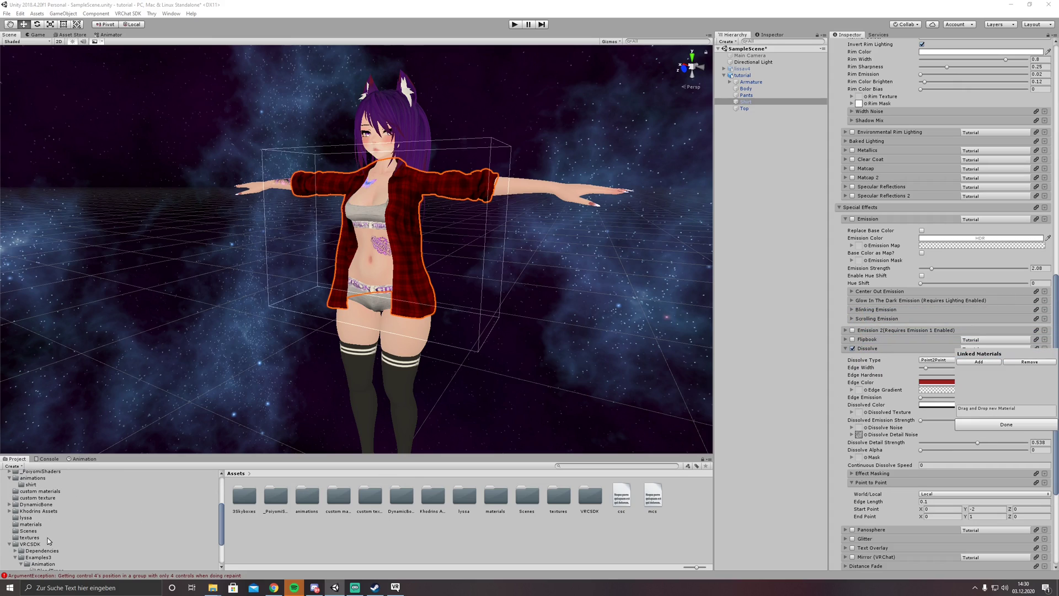
{"action": "left_click", "coordinate": [45, 491]}
{"action": "left_click_drag", "start_coordinate": [244, 493], "coordinate": [987, 409]}
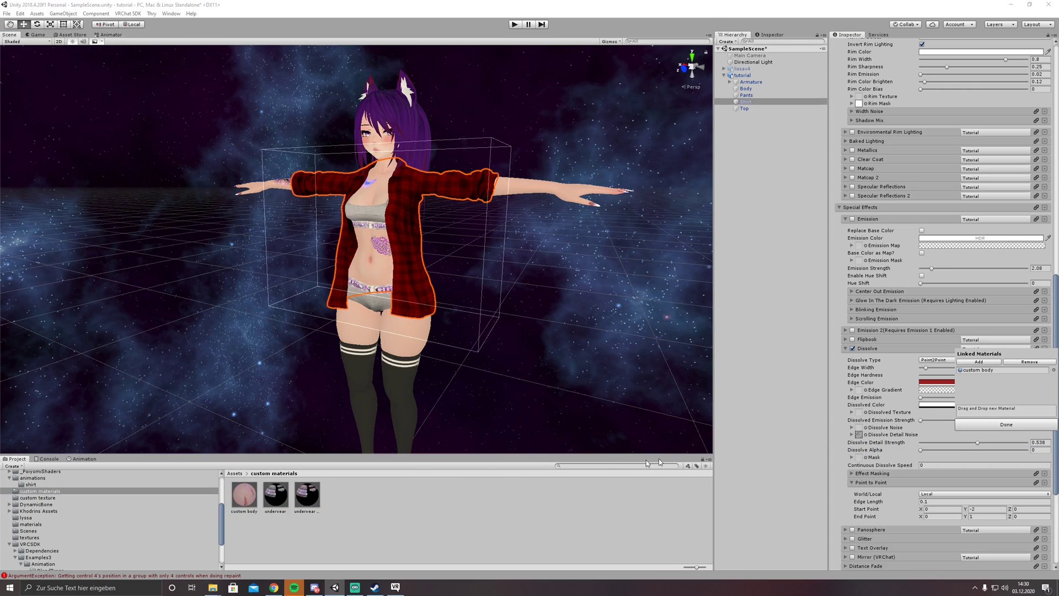
{"action": "left_click_drag", "start_coordinate": [276, 494], "coordinate": [987, 413]}
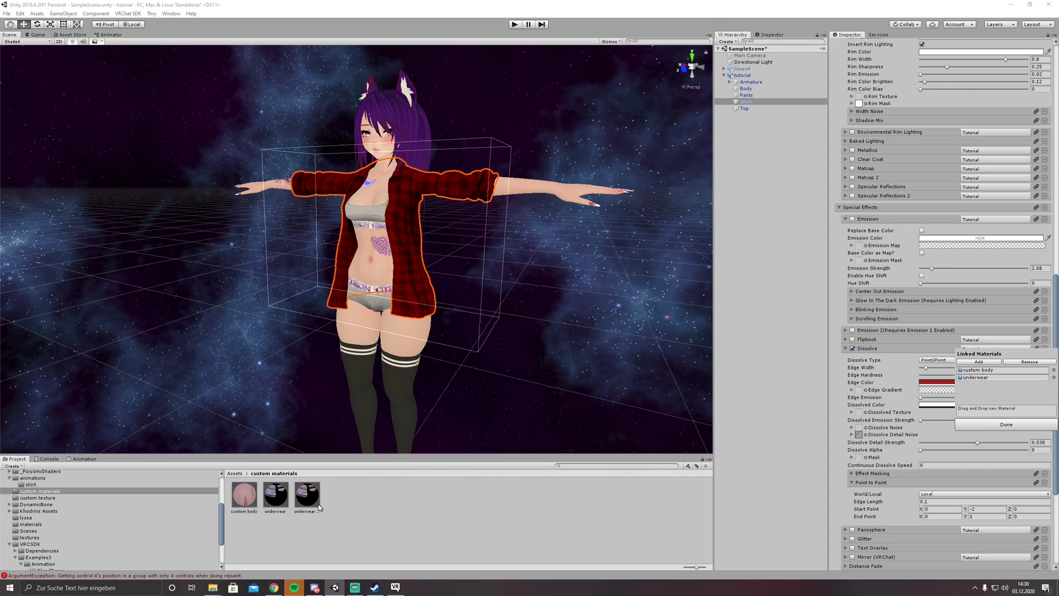
{"action": "left_click_drag", "start_coordinate": [319, 507], "coordinate": [976, 415]}
Step: Link ears fluff, eyes, face, hairfront, leg and Nails from the materials folder to the Dissolve section and finish the linking
{"action": "scroll", "coordinate": [56, 530], "scroll_direction": "down", "scroll_amount": 3}
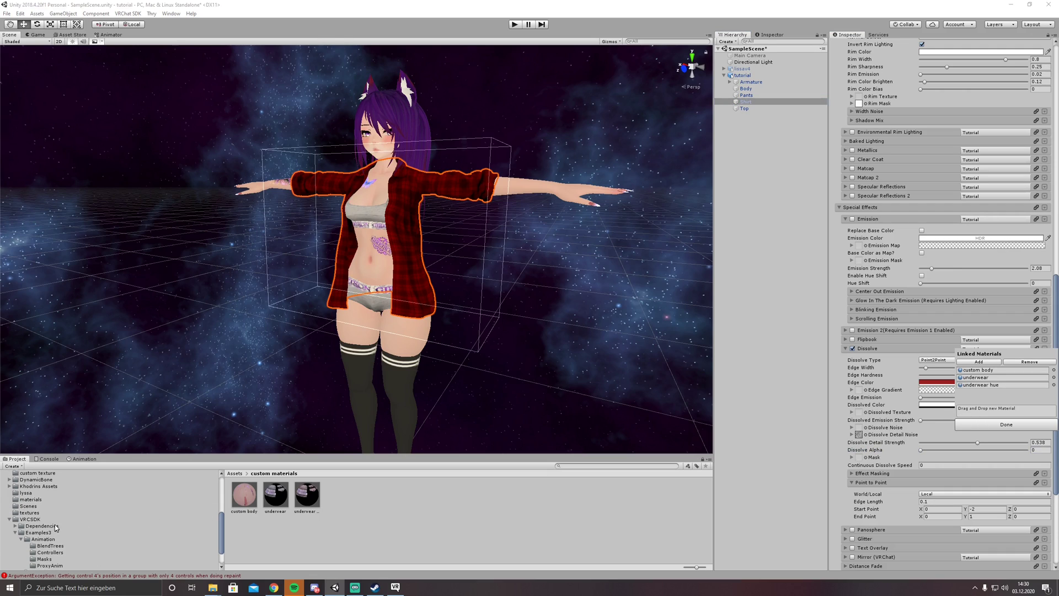
{"action": "left_click", "coordinate": [32, 500]}
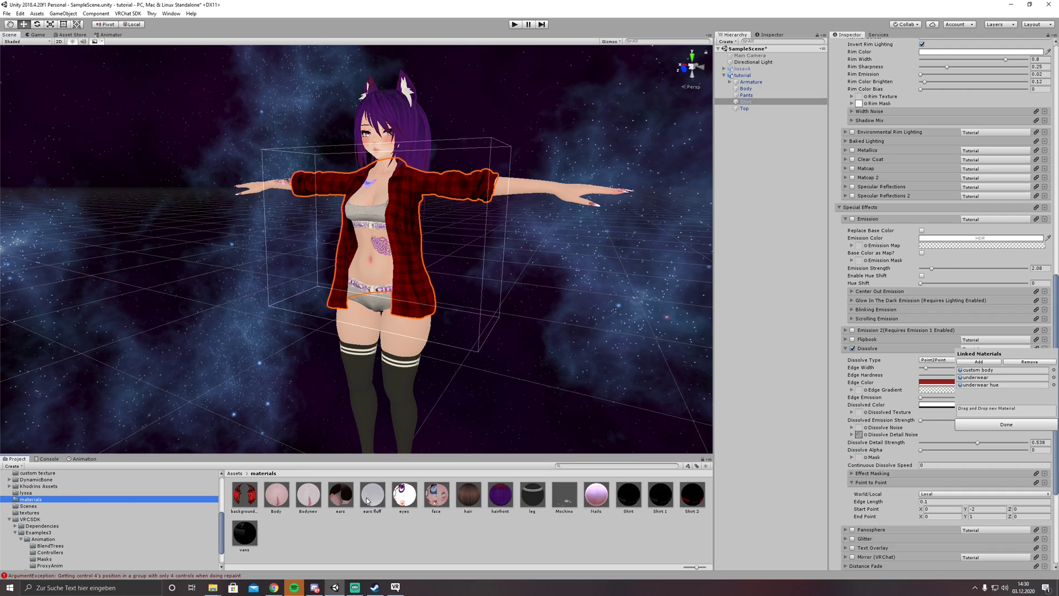
{"action": "left_click_drag", "start_coordinate": [367, 500], "coordinate": [975, 410]}
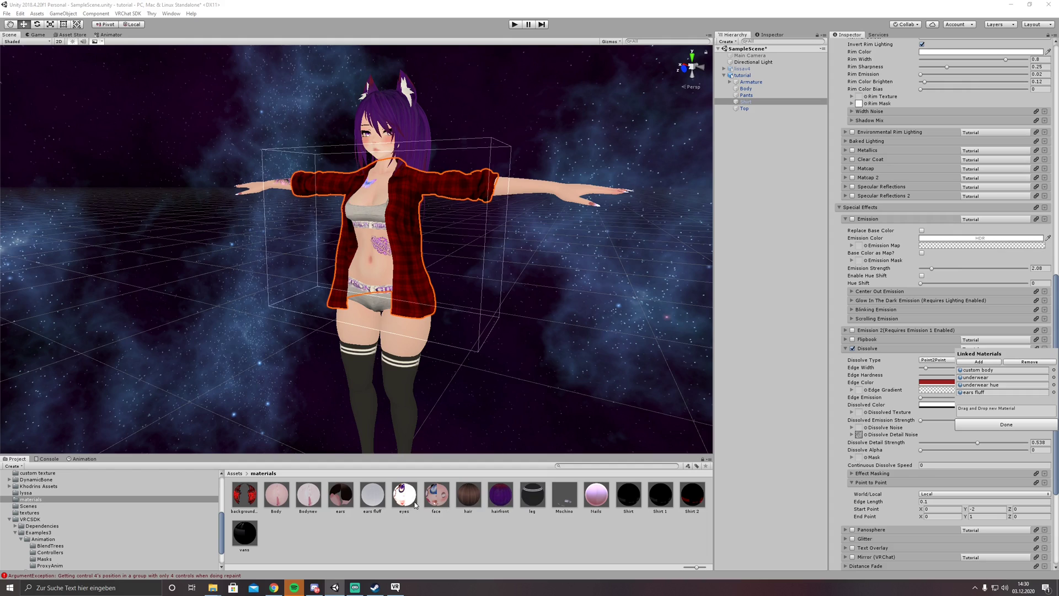
{"action": "left_click_drag", "start_coordinate": [414, 504], "coordinate": [1006, 414]}
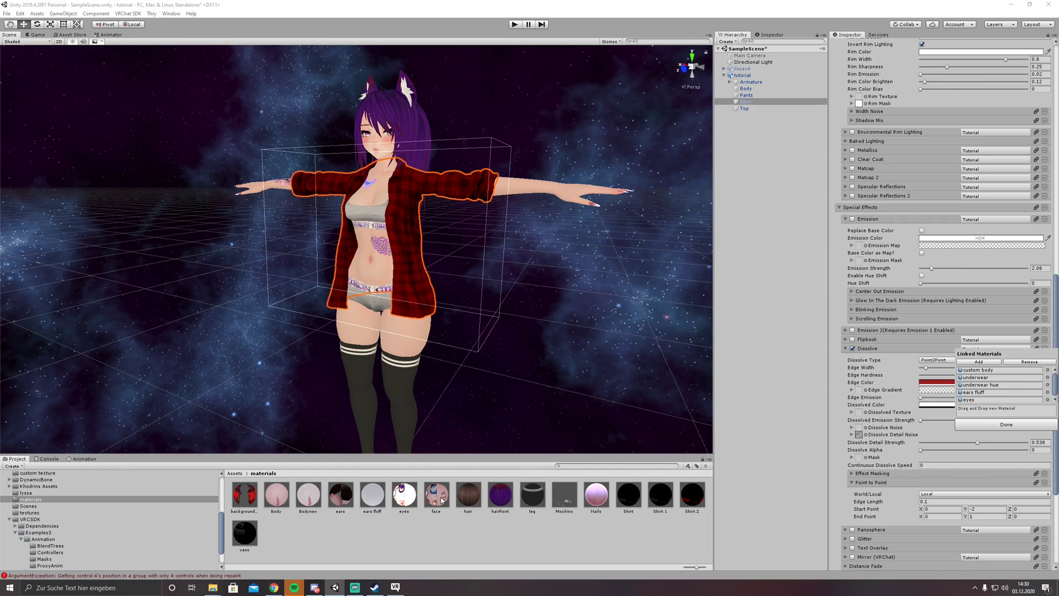
{"action": "left_click_drag", "start_coordinate": [441, 500], "coordinate": [974, 412]}
{"action": "left_click_drag", "start_coordinate": [495, 493], "coordinate": [984, 416]}
{"action": "left_click_drag", "start_coordinate": [546, 489], "coordinate": [987, 412]}
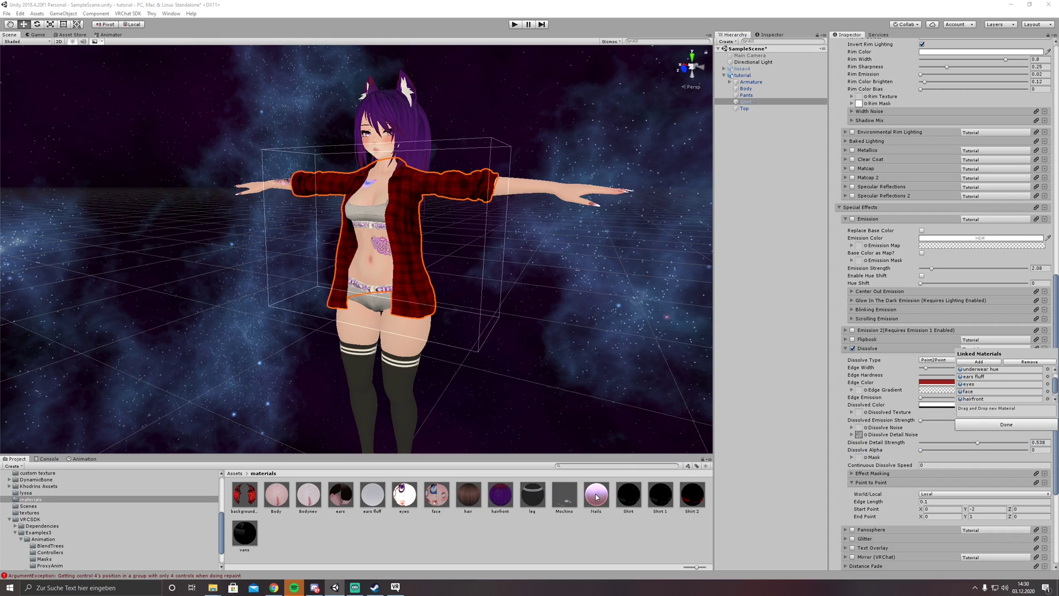
{"action": "left_click_drag", "start_coordinate": [595, 496], "coordinate": [973, 414]}
{"action": "left_click", "coordinate": [971, 425]}
Step: Preview the linked dissolve with the Dissolve Alpha slider and return it to 0
{"action": "left_click", "coordinate": [924, 450]}
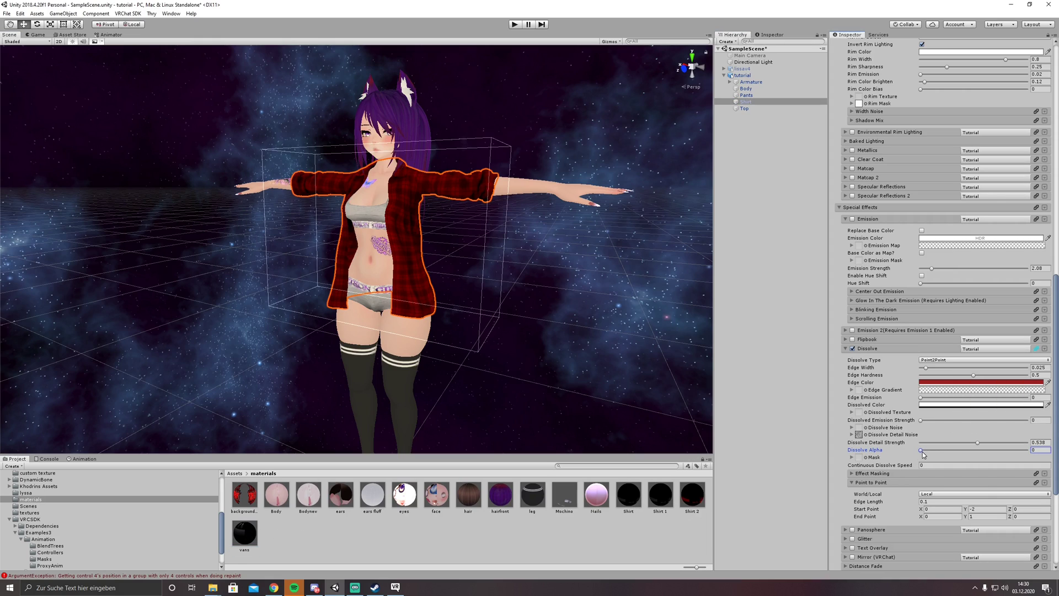
{"action": "mouse_move", "coordinate": [921, 451]}
{"action": "left_mouse_down"}
{"action": "mouse_move", "coordinate": [1014, 448]}
{"action": "mouse_move", "coordinate": [908, 452]}
{"action": "left_mouse_up"}
{"action": "right_click_drag", "start_coordinate": [604, 342], "coordinate": [637, 232]}
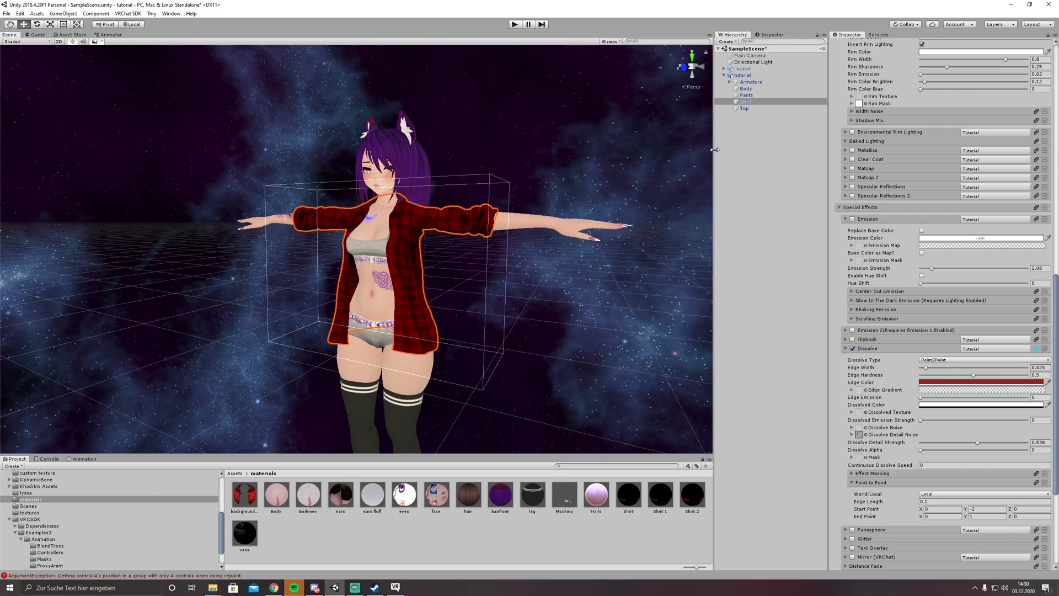
Step: Duplicate the tutorial avatar in the scene and deactivate the original
{"action": "left_click", "coordinate": [744, 75]}
{"action": "key", "text": "ctrl+d"}
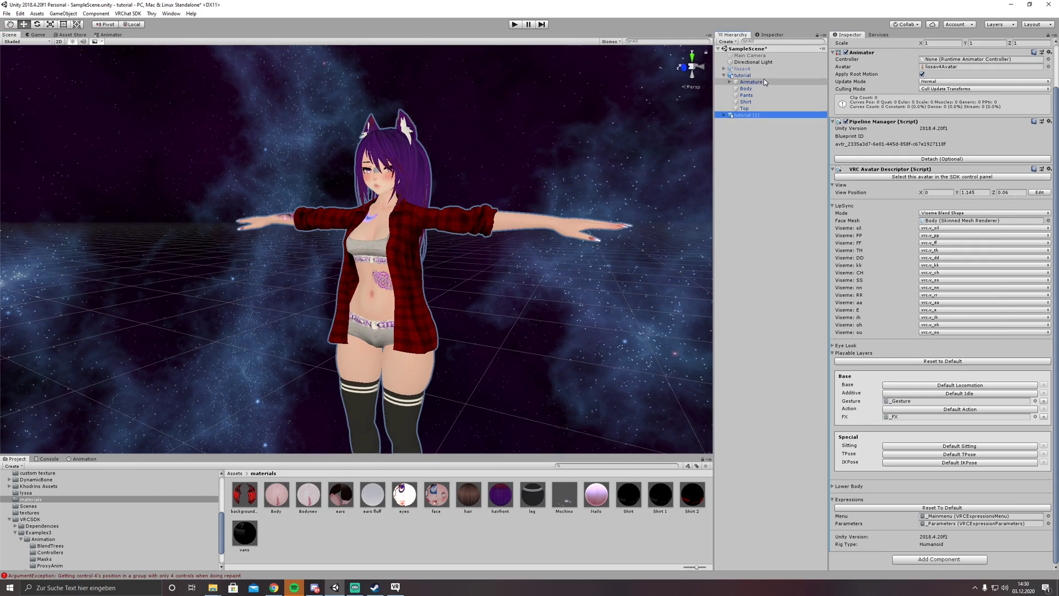
{"action": "left_click", "coordinate": [759, 76]}
{"action": "scroll", "coordinate": [852, 44], "scroll_direction": "up", "scroll_amount": 3}
{"action": "left_click", "coordinate": [849, 45]}
Step: Assign the _FX controller from the animations folder to the Animator of the duplicated avatar tutorial (1)
{"action": "left_click", "coordinate": [745, 115]}
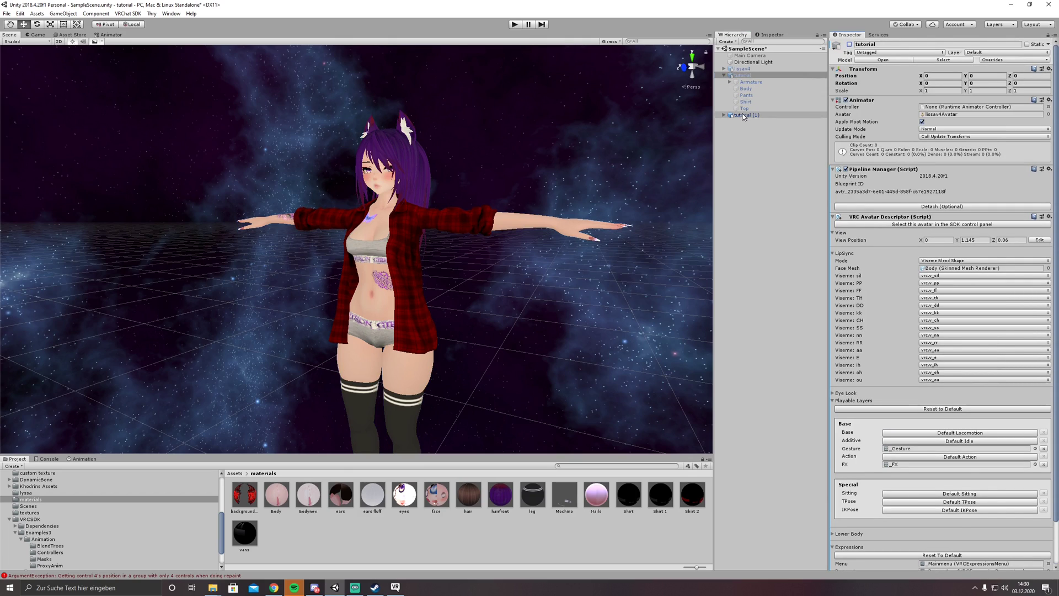
{"action": "left_click", "coordinate": [724, 114]}
{"action": "scroll", "coordinate": [62, 501], "scroll_direction": "up", "scroll_amount": 3}
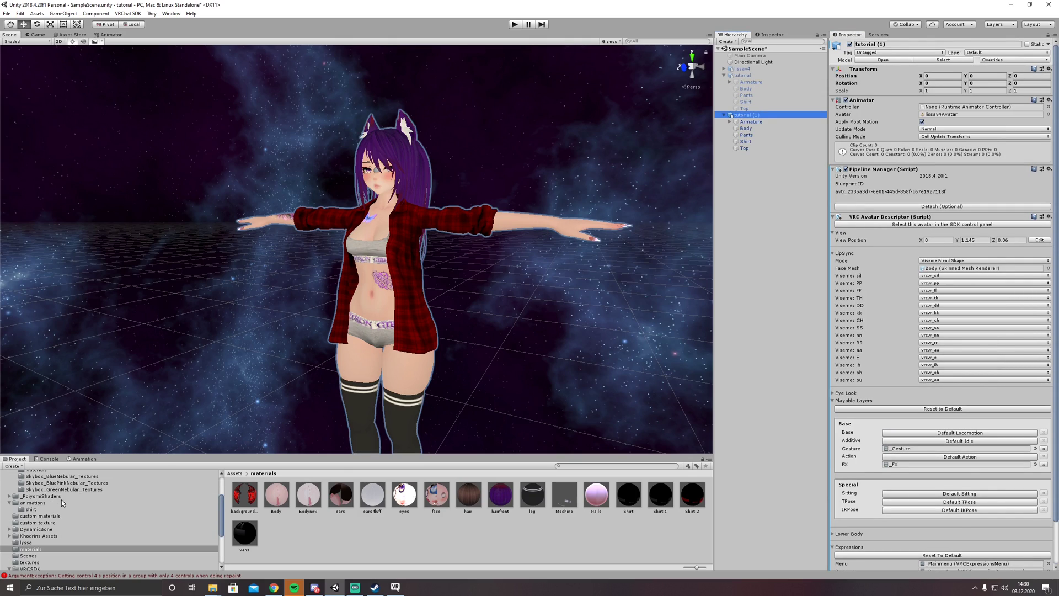
{"action": "scroll", "coordinate": [38, 511], "scroll_direction": "up", "scroll_amount": 3}
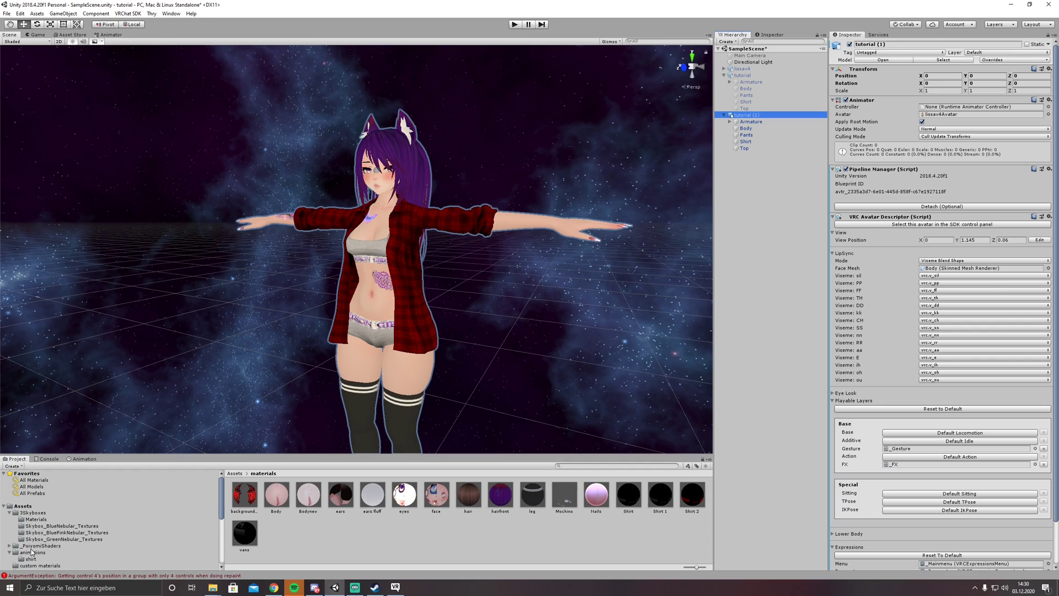
{"action": "left_click", "coordinate": [32, 552]}
{"action": "left_click_drag", "start_coordinate": [276, 495], "coordinate": [952, 108]}
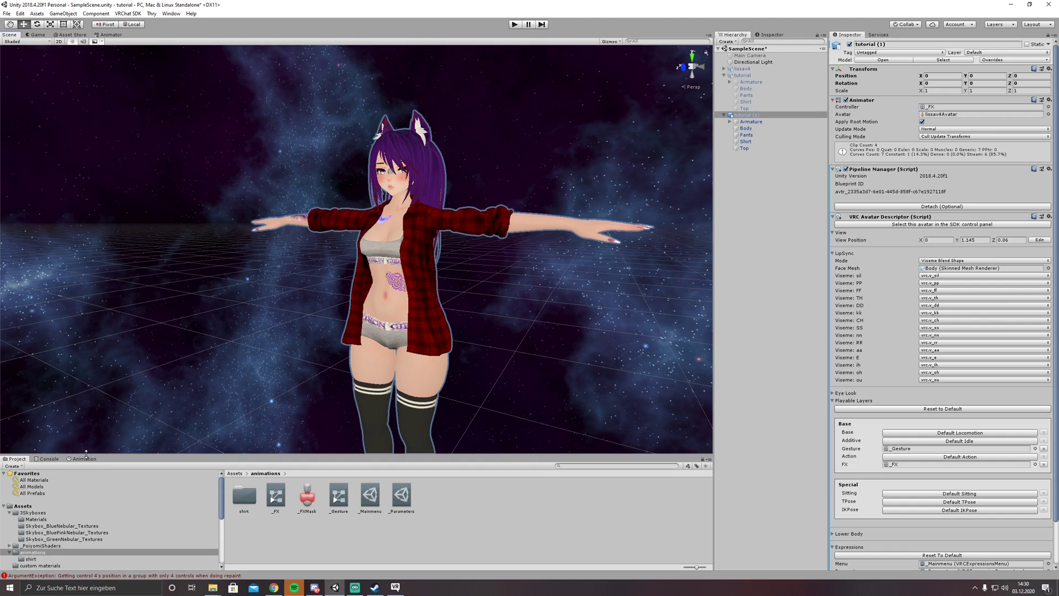
Step: Create a new animation clip named dissolve in the animations folder for the duplicated avatar
{"action": "left_click", "coordinate": [83, 458]}
{"action": "left_click", "coordinate": [39, 478]}
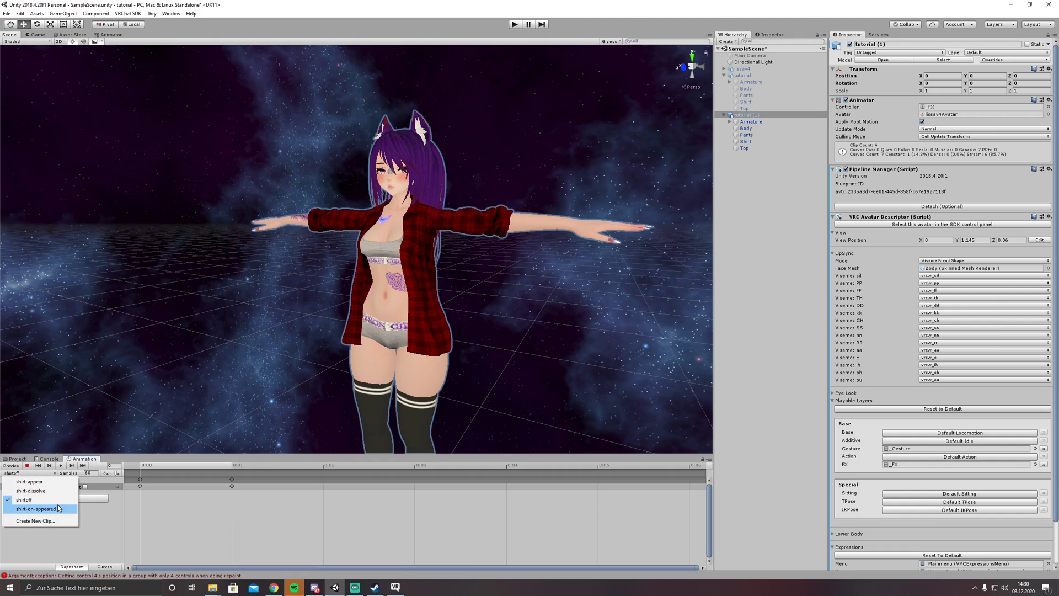
{"action": "left_click", "coordinate": [50, 521]}
{"action": "type", "text": "d"}
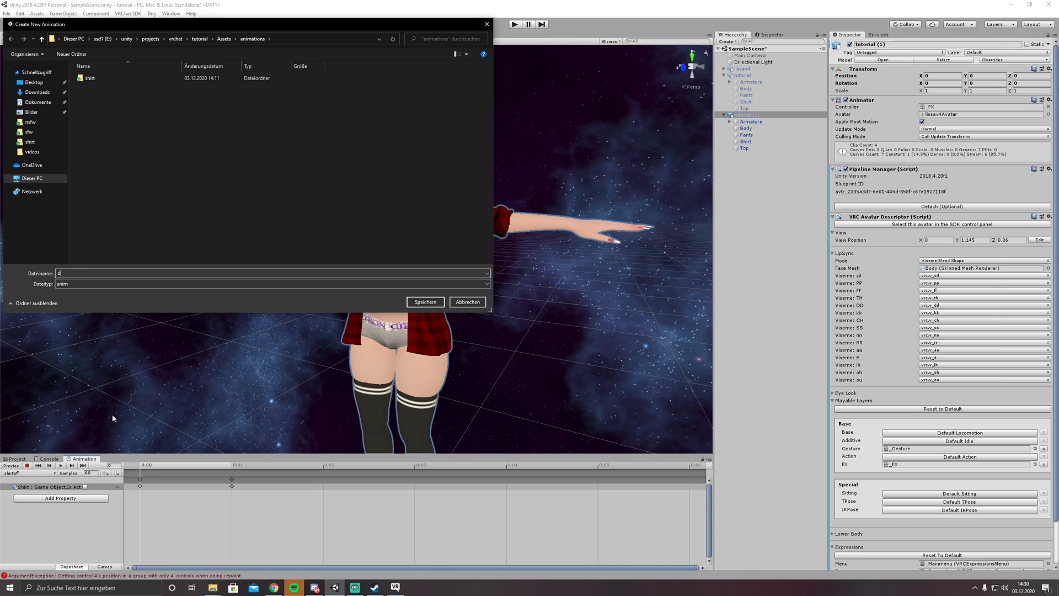
{"action": "type", "text": "issolve"}
{"action": "key", "text": "Return"}
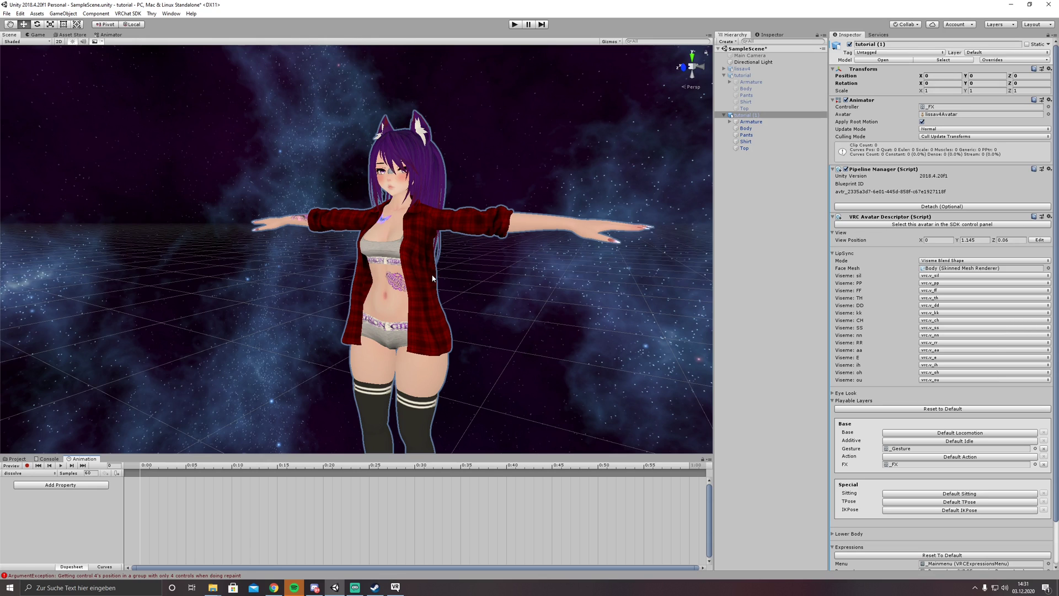
{"action": "right_click_drag", "start_coordinate": [506, 265], "coordinate": [455, 281]}
{"action": "middle_click_drag", "start_coordinate": [455, 281], "coordinate": [472, 283]}
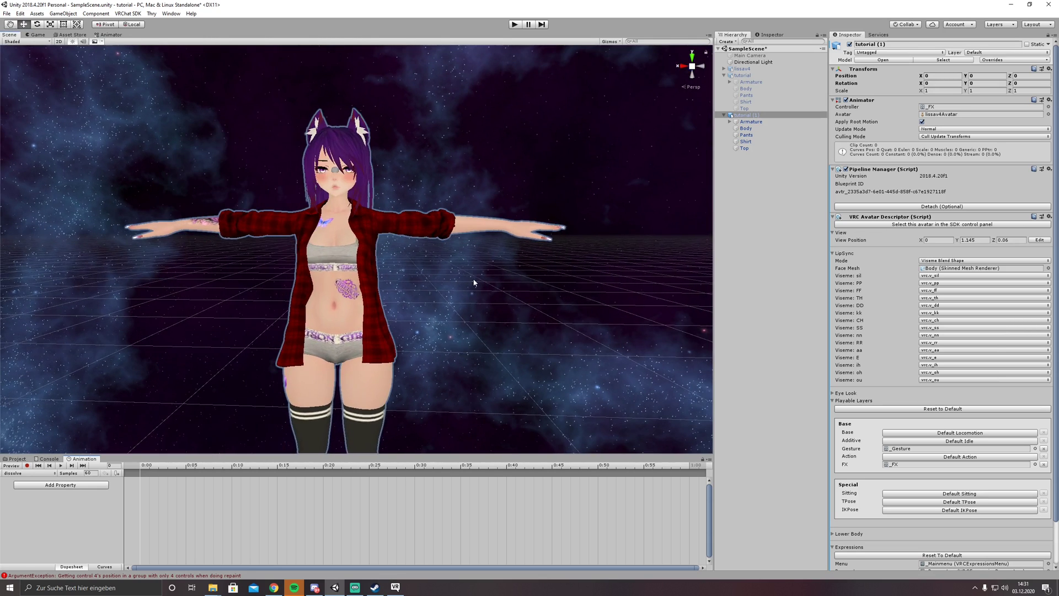
{"action": "right_click_drag", "start_coordinate": [472, 283], "coordinate": [466, 274]}
{"action": "middle_click_drag", "start_coordinate": [466, 274], "coordinate": [459, 271]}
{"action": "right_click_drag", "start_coordinate": [460, 271], "coordinate": [487, 287]}
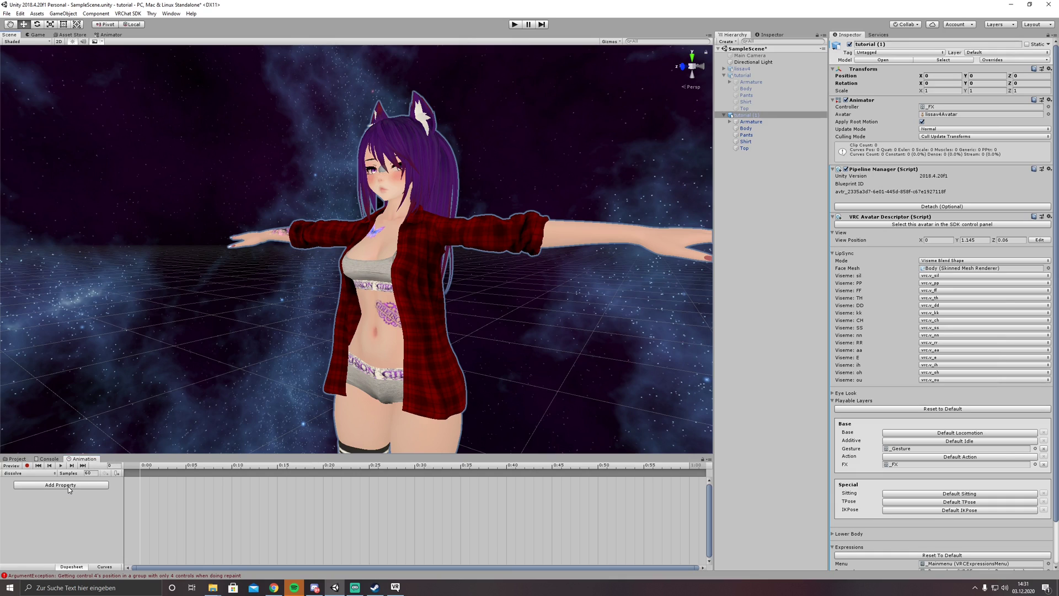
Step: Add the Body's Skinned Mesh Renderer property Material._Dissolve Alpha to the dissolve clip
{"action": "key", "text": "super+plus"}
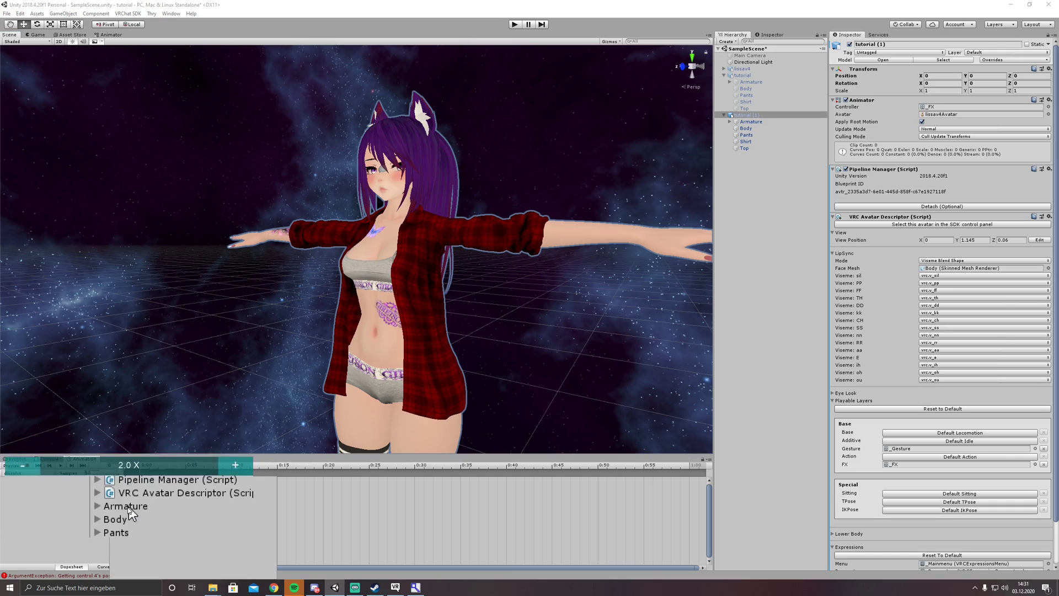
{"action": "left_click", "coordinate": [115, 515]}
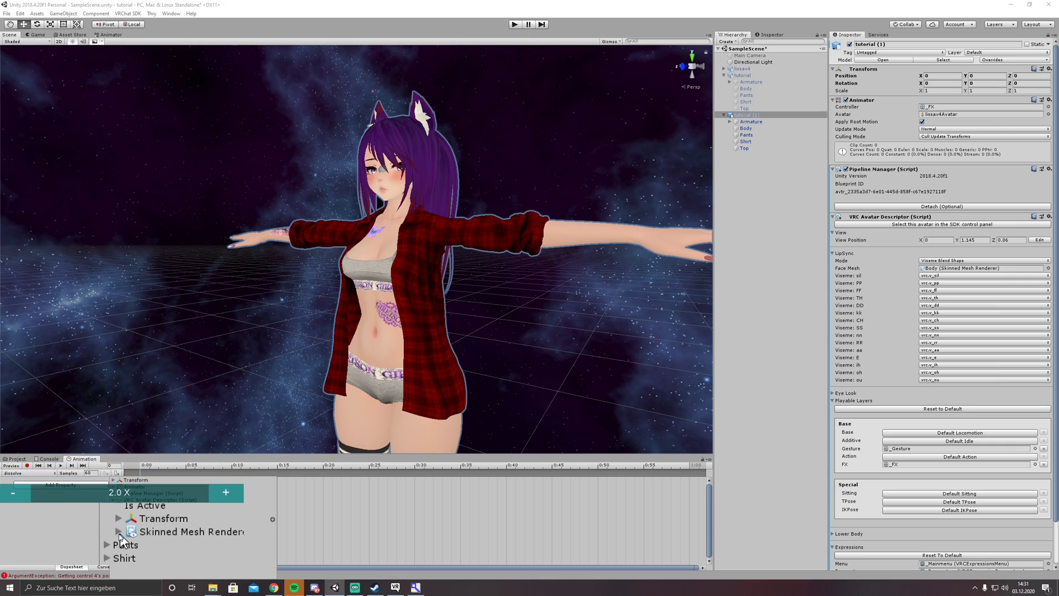
{"action": "left_click", "coordinate": [118, 530]}
{"action": "scroll", "coordinate": [184, 549], "scroll_direction": "down", "scroll_amount": 5}
{"action": "scroll", "coordinate": [185, 548], "scroll_direction": "down", "scroll_amount": 10}
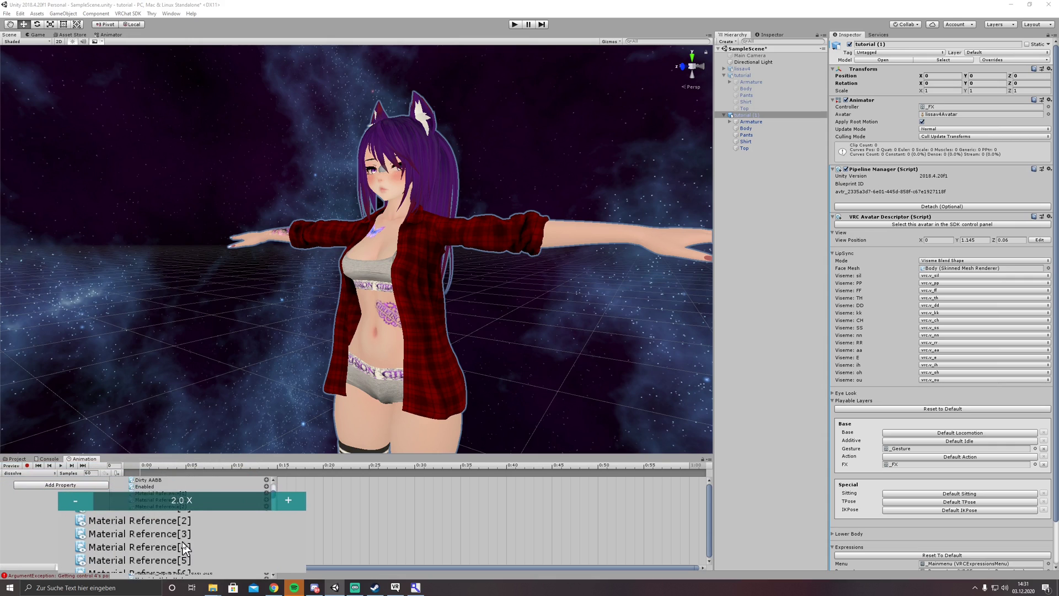
{"action": "scroll", "coordinate": [185, 545], "scroll_direction": "down", "scroll_amount": 10}
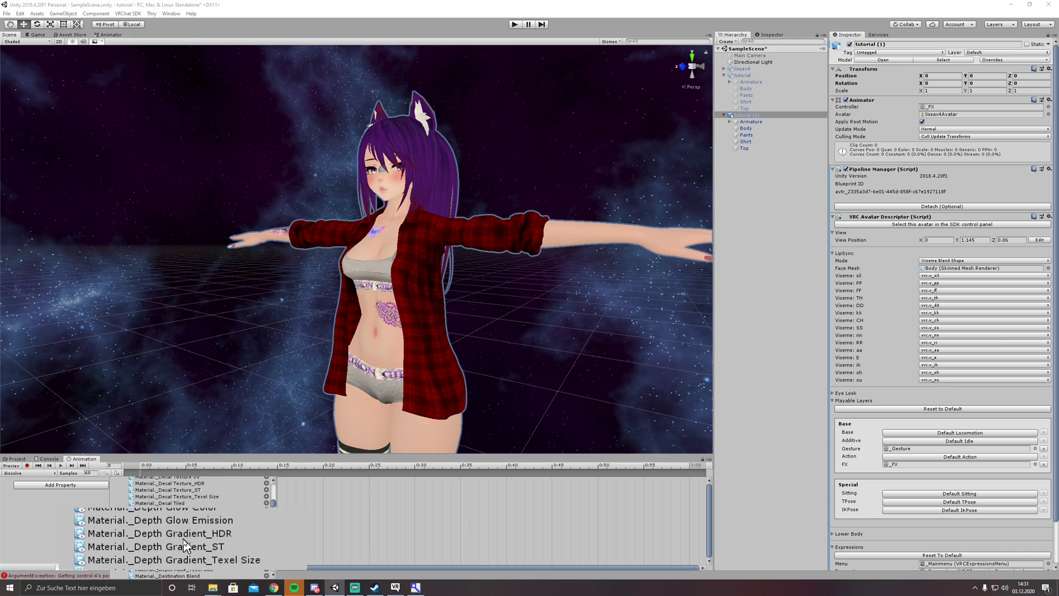
{"action": "scroll", "coordinate": [187, 543], "scroll_direction": "up", "scroll_amount": 5}
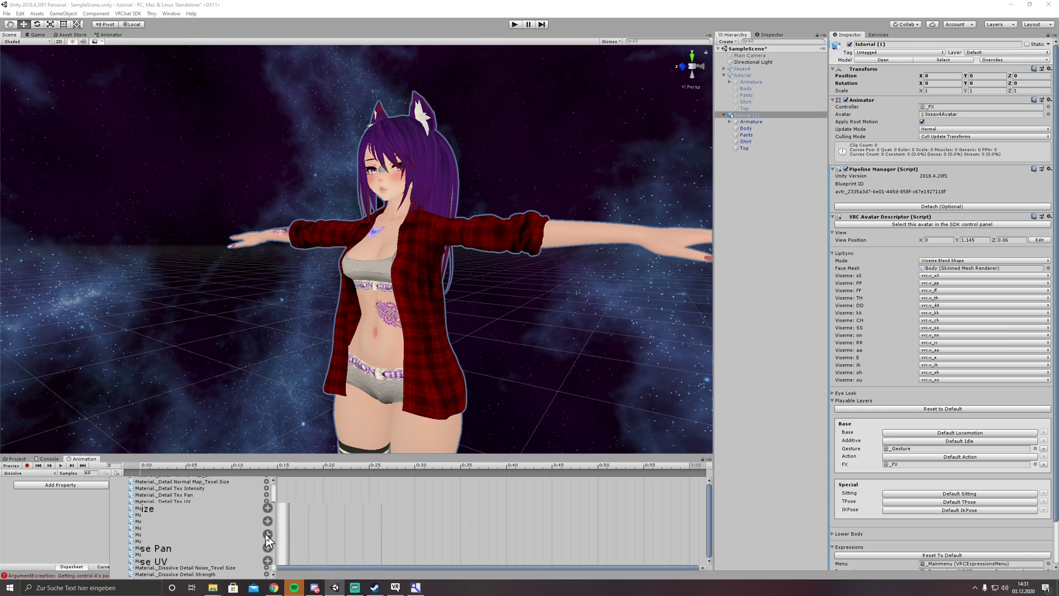
{"action": "left_click", "coordinate": [267, 543]}
Step: Add the Pants' Skinned Mesh Renderer property Material._Dissolve Alpha to the dissolve clip
{"action": "left_click", "coordinate": [87, 500]}
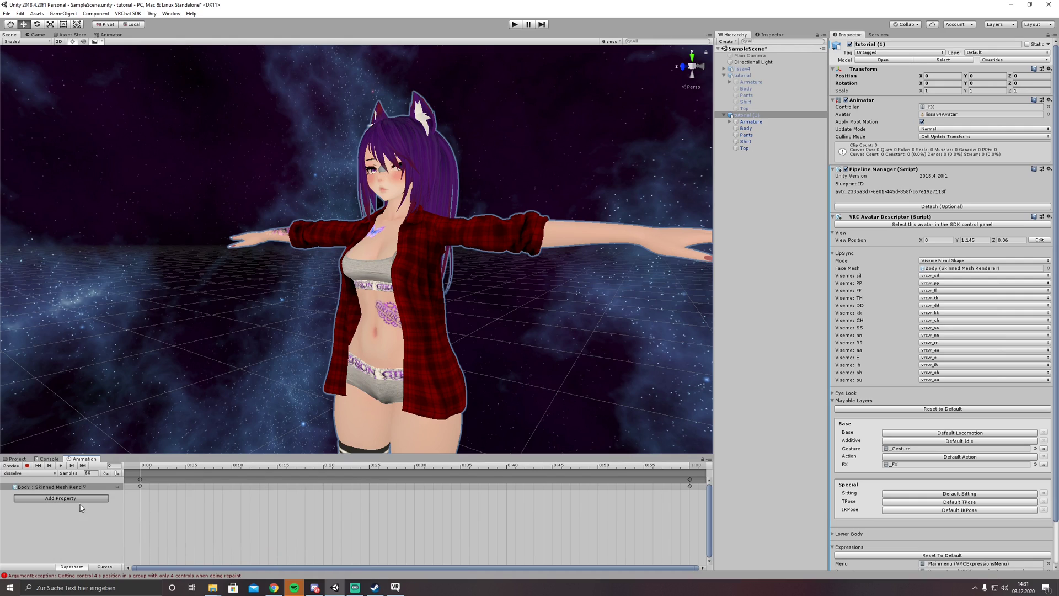
{"action": "left_click", "coordinate": [113, 520]}
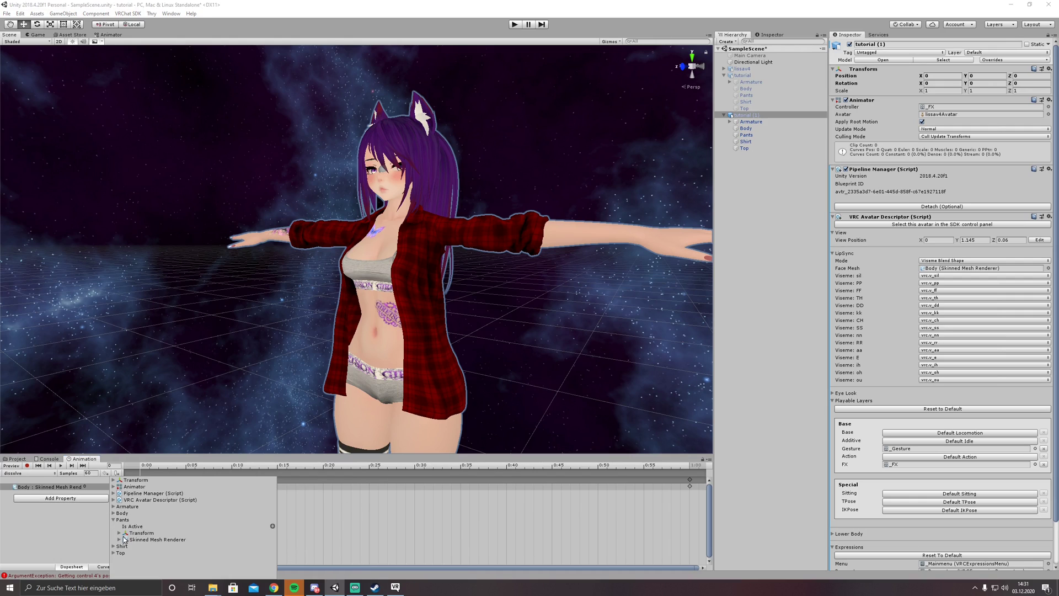
{"action": "left_click", "coordinate": [118, 540]}
{"action": "scroll", "coordinate": [155, 530], "scroll_direction": "down", "scroll_amount": 5}
{"action": "scroll", "coordinate": [156, 532], "scroll_direction": "down", "scroll_amount": 15}
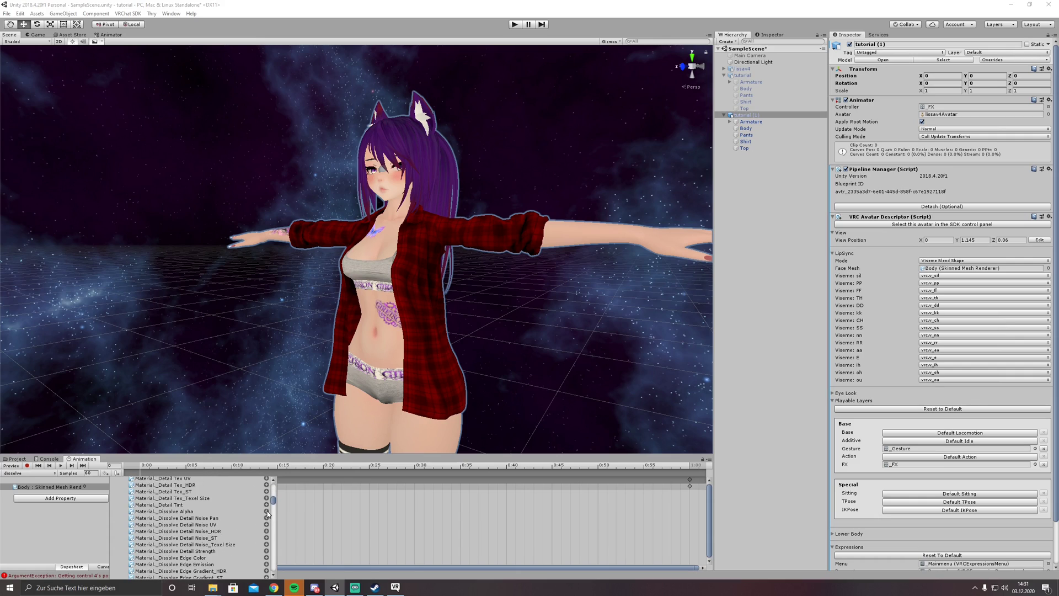
{"action": "left_click", "coordinate": [266, 511]}
Step: Add the Shirt's Skinned Mesh Renderer property Material._Dissolve Alpha to the dissolve clip
{"action": "left_click", "coordinate": [98, 504]}
{"action": "left_click", "coordinate": [119, 526]}
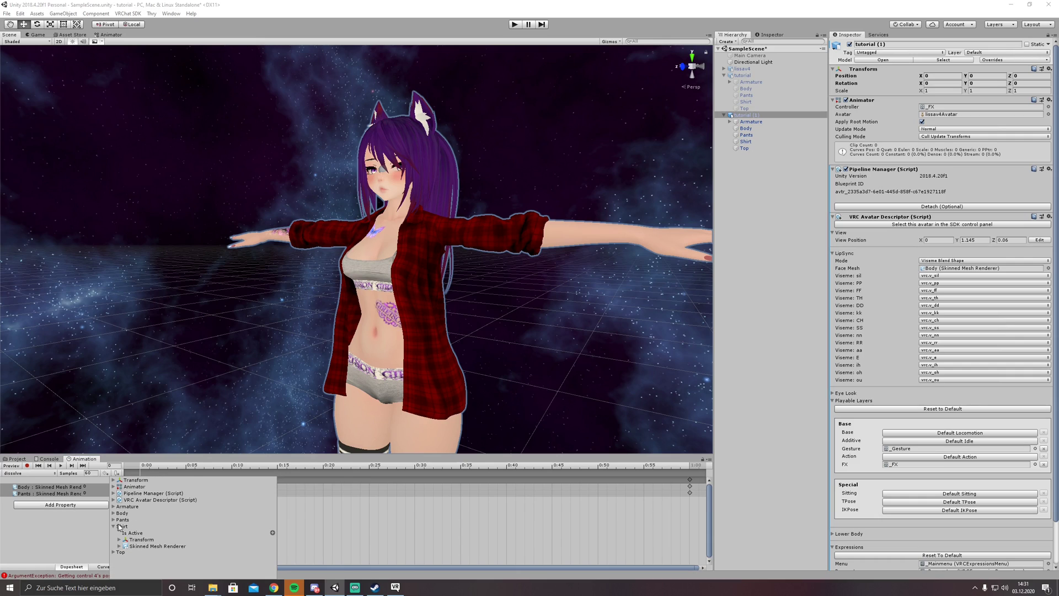
{"action": "left_click", "coordinate": [118, 546]}
{"action": "left_click", "coordinate": [123, 545]}
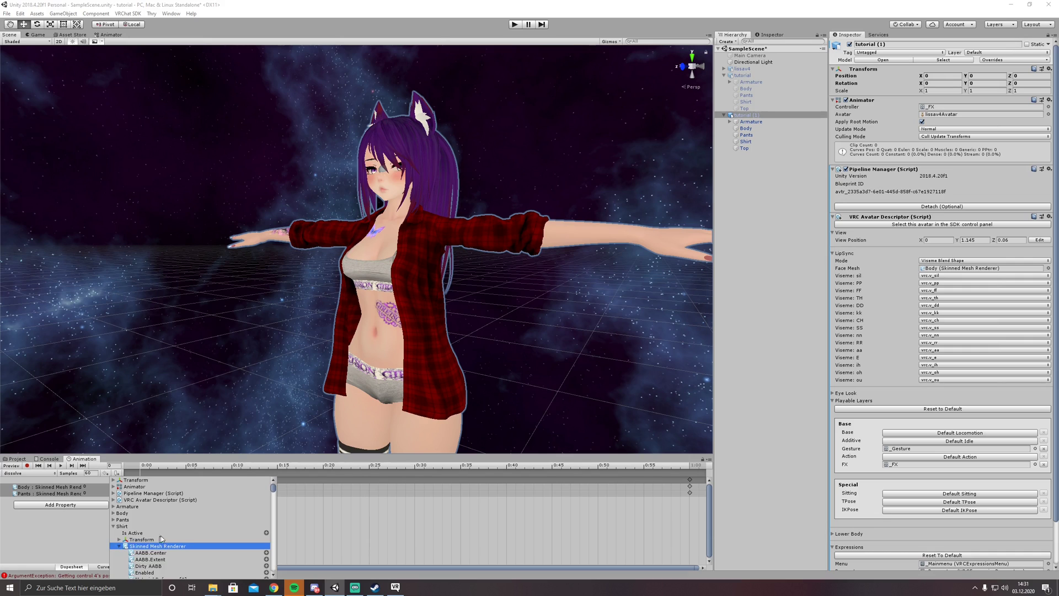
{"action": "scroll", "coordinate": [160, 535], "scroll_direction": "down", "scroll_amount": 10}
{"action": "scroll", "coordinate": [228, 533], "scroll_direction": "down", "scroll_amount": 10}
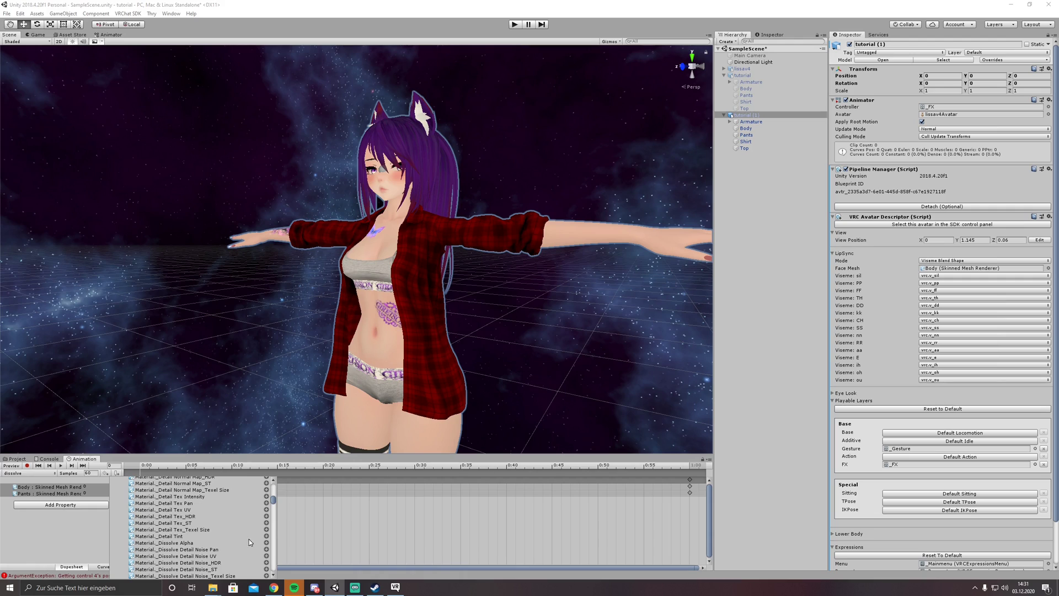
{"action": "left_click", "coordinate": [266, 542]}
Step: Add the Top's Skinned Mesh Renderer property Material._Dissolve Alpha to the dissolve clip
{"action": "left_click", "coordinate": [89, 513]}
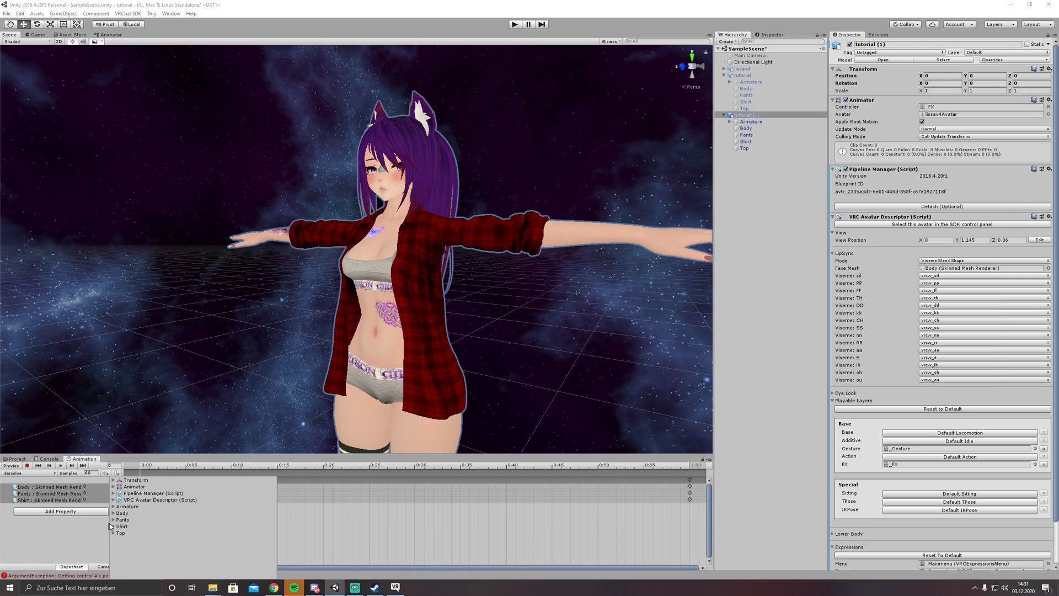
{"action": "left_click", "coordinate": [114, 533]}
{"action": "scroll", "coordinate": [219, 537], "scroll_direction": "down", "scroll_amount": 5}
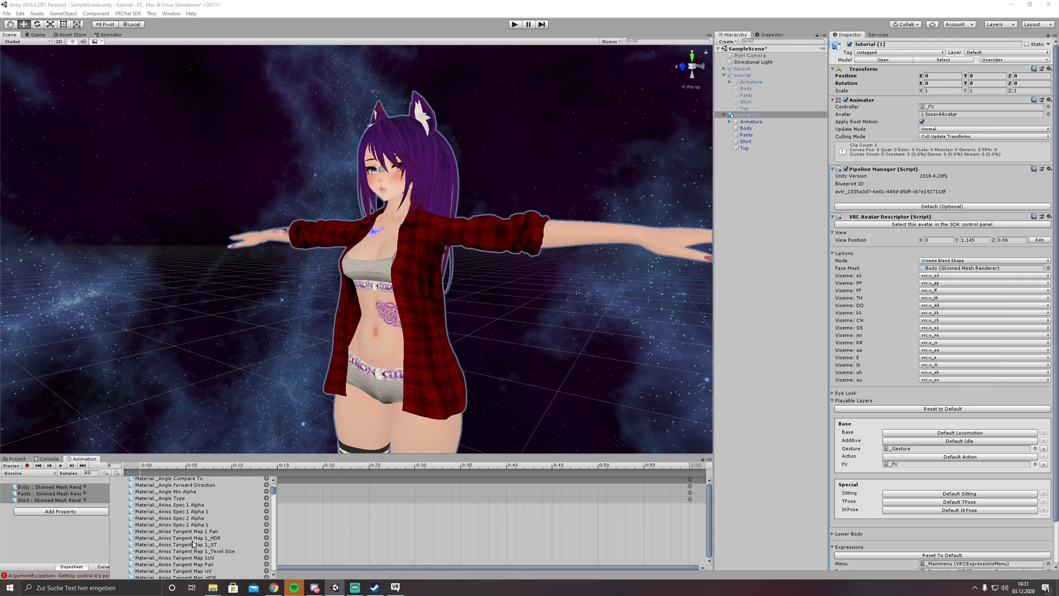
{"action": "scroll", "coordinate": [218, 535], "scroll_direction": "down", "scroll_amount": 10}
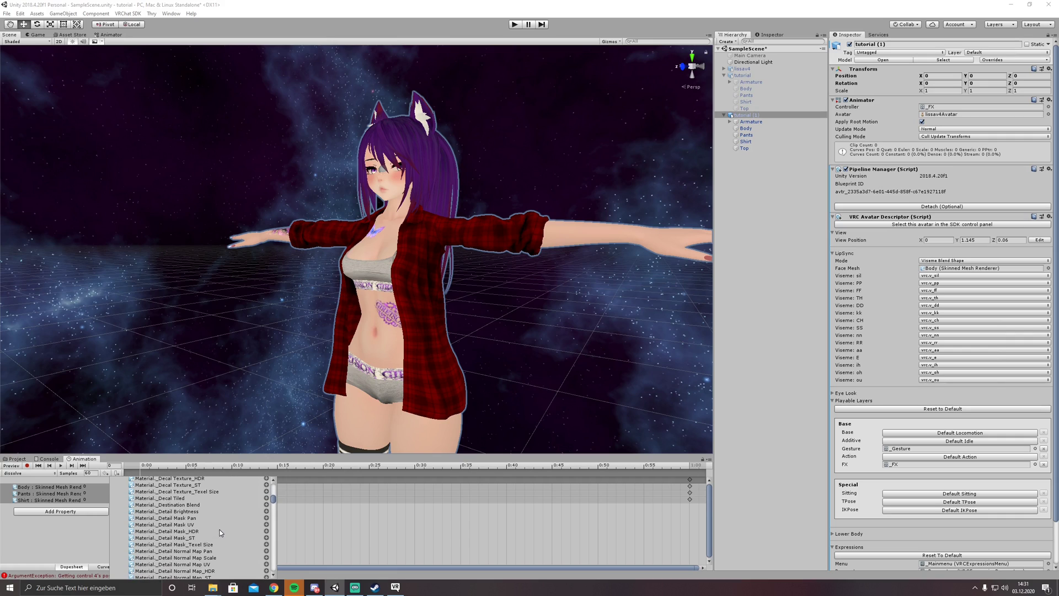
{"action": "scroll", "coordinate": [219, 530], "scroll_direction": "down", "scroll_amount": 2}
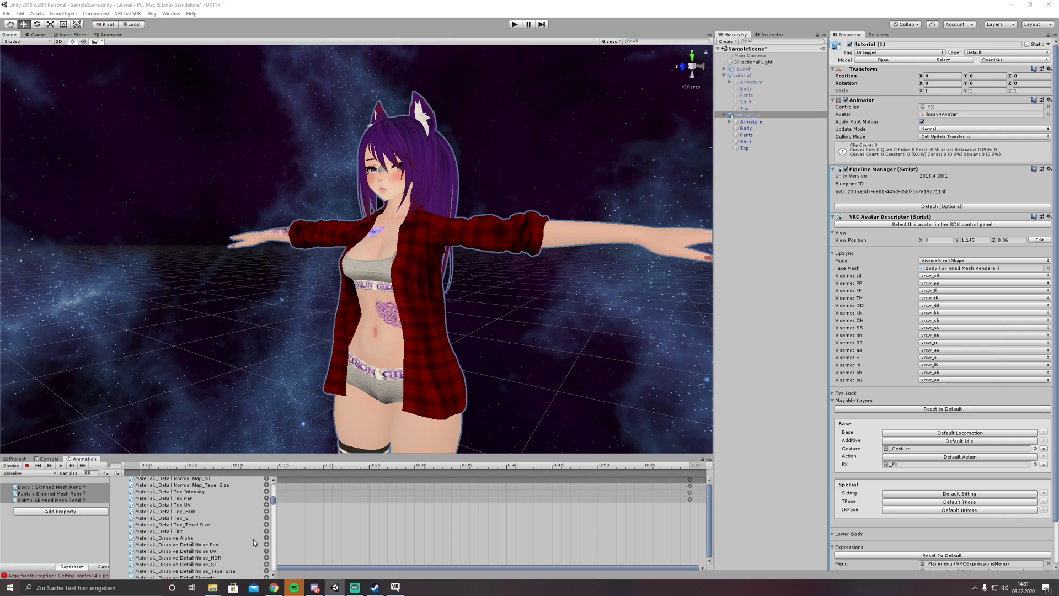
{"action": "left_click", "coordinate": [266, 537]}
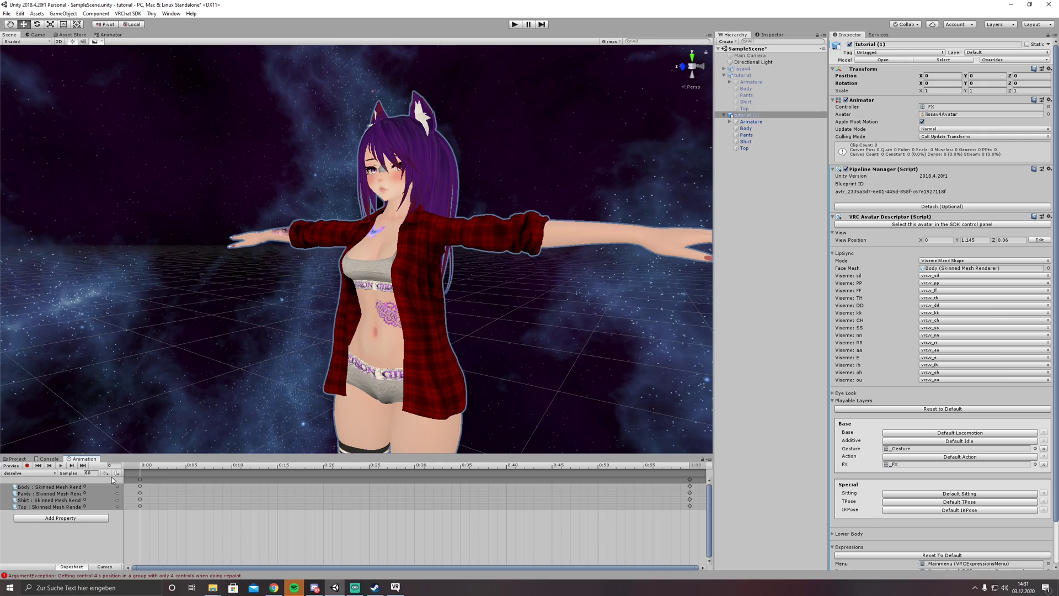
Step: Key Dissolve Alpha to 1 at 0:10 for the Body, Pants, Shirt and Top in the dissolve clip
{"action": "left_click", "coordinate": [232, 466]}
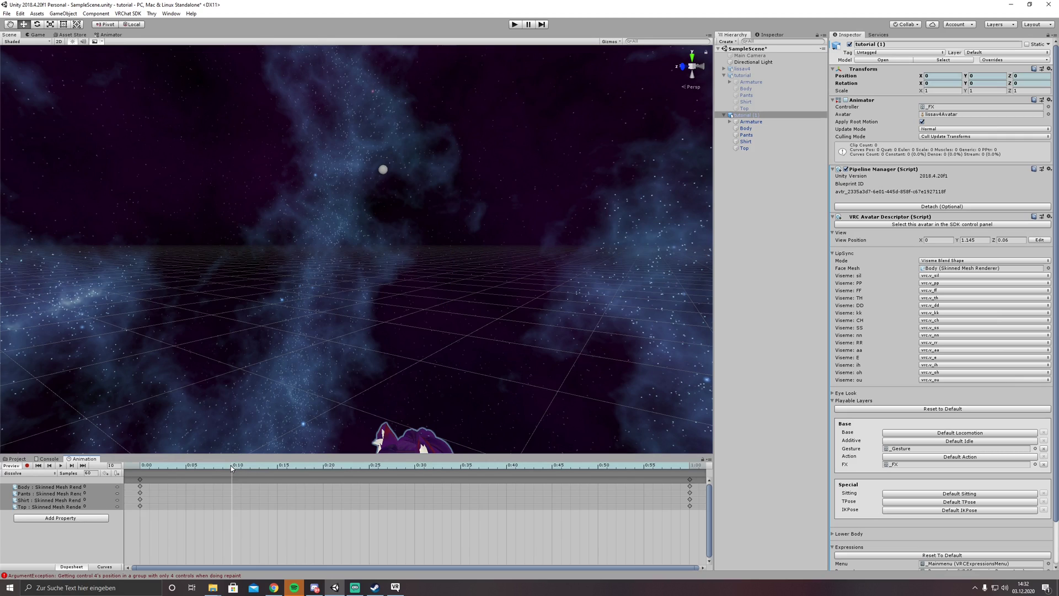
{"action": "left_click", "coordinate": [95, 486]}
{"action": "type", "text": "1"}
{"action": "left_click", "coordinate": [95, 493]}
{"action": "type", "text": "1"}
{"action": "left_click", "coordinate": [94, 500]}
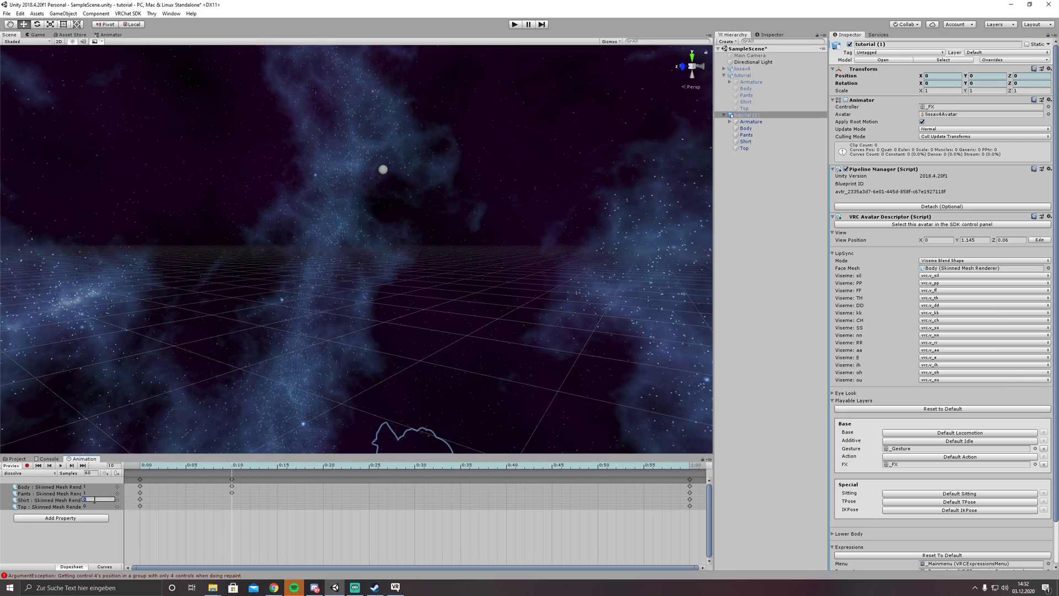
{"action": "type", "text": "1"}
{"action": "left_click", "coordinate": [95, 506]}
{"action": "type", "text": "1"}
{"action": "left_click", "coordinate": [101, 539]}
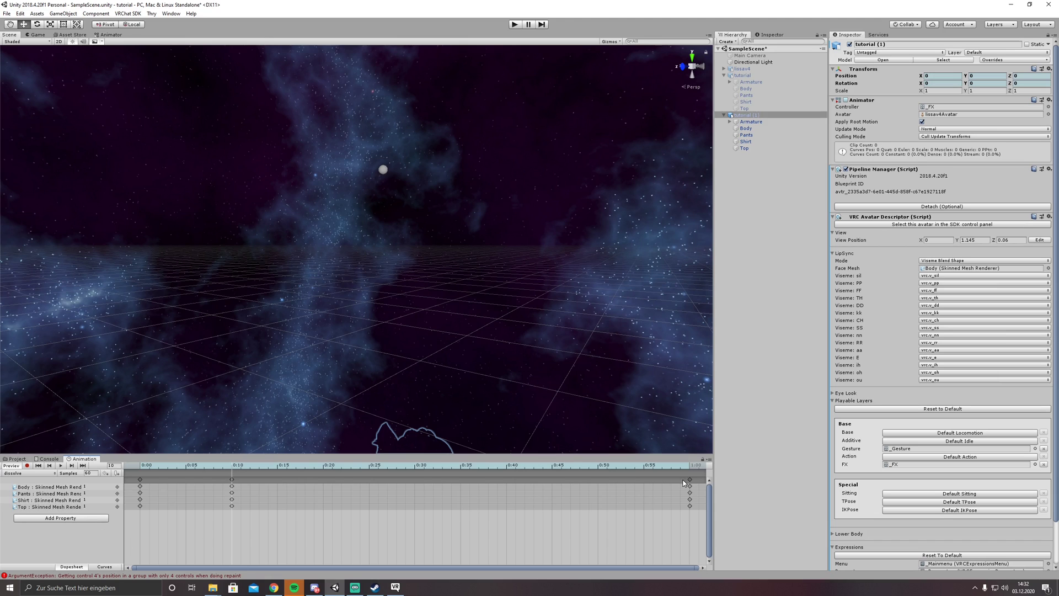
Step: Delete the dissolve clip's keyframes at 1:00 and preview the effect on the avatar by scrubbing from 0:10 back to 0:00
{"action": "left_click", "coordinate": [689, 479]}
{"action": "key", "text": "Delete"}
{"action": "middle_click_drag", "start_coordinate": [445, 434], "coordinate": [448, 376]}
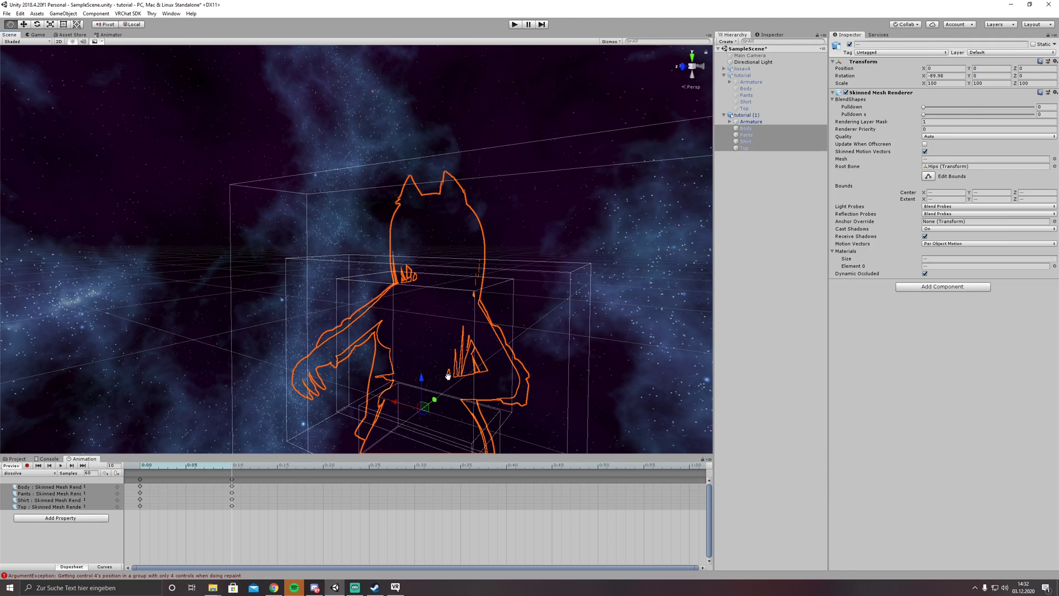
{"action": "middle_click_drag", "start_coordinate": [269, 413], "coordinate": [269, 407]}
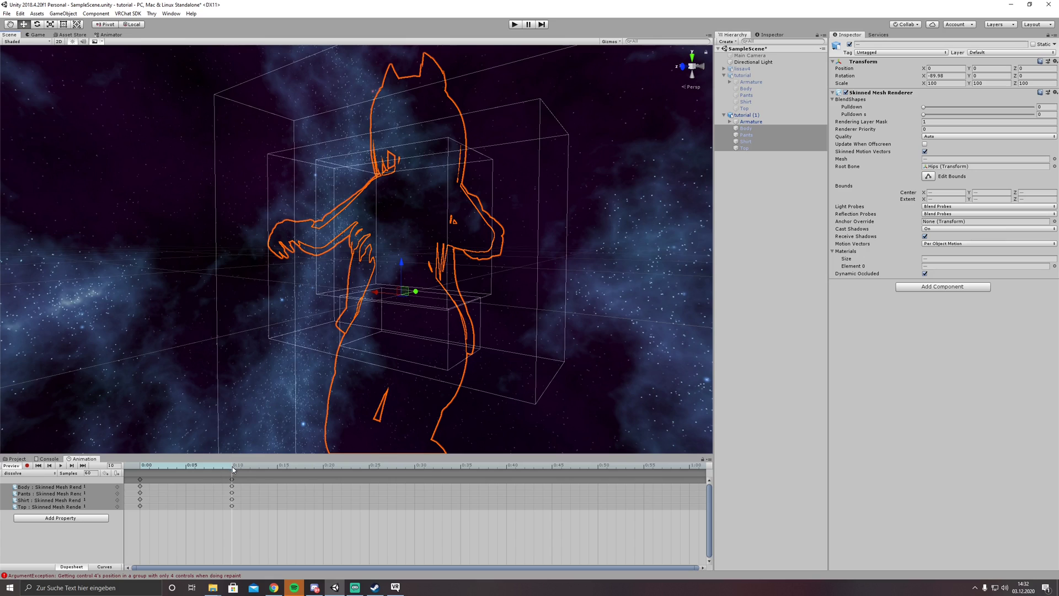
{"action": "left_click_drag", "start_coordinate": [233, 467], "coordinate": [135, 472]}
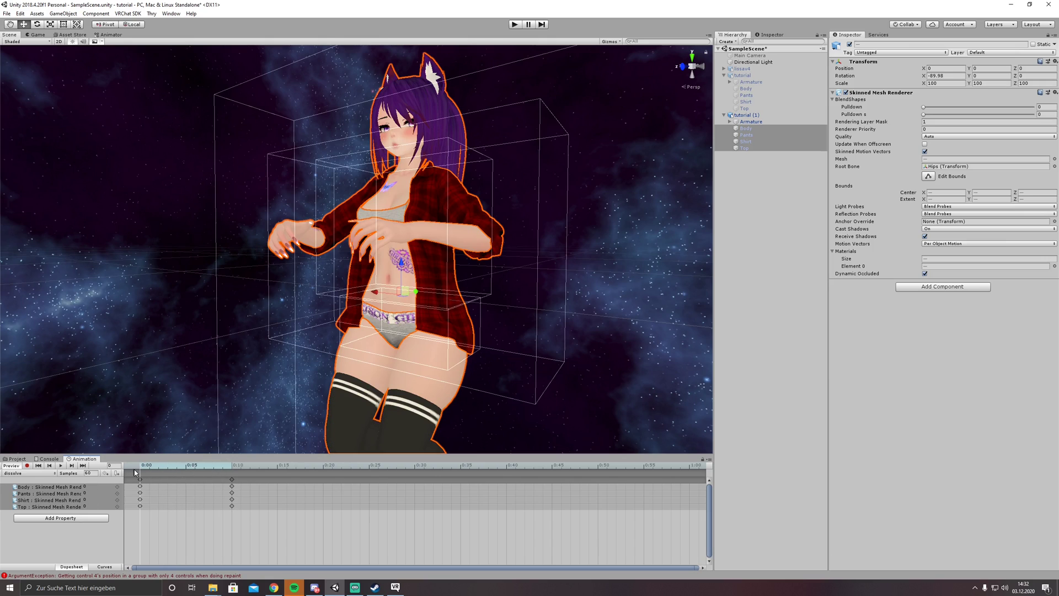
{"action": "left_click_drag", "start_coordinate": [439, 274], "coordinate": [372, 271], "text": "alt"}
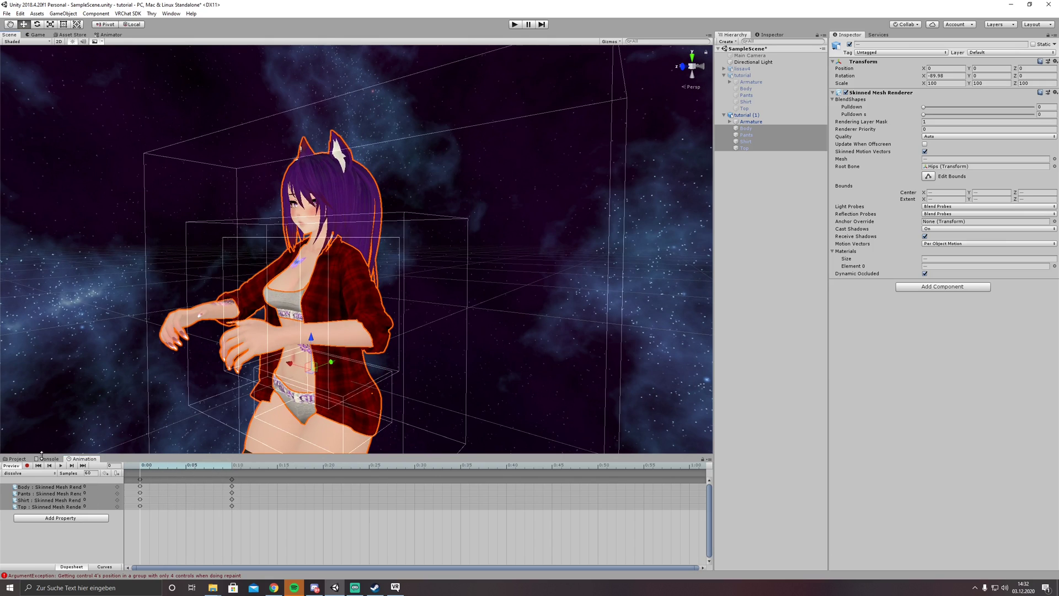
Step: Duplicate the dissolve clip in the animations folder and rename the copy appear
{"action": "left_click", "coordinate": [108, 35]}
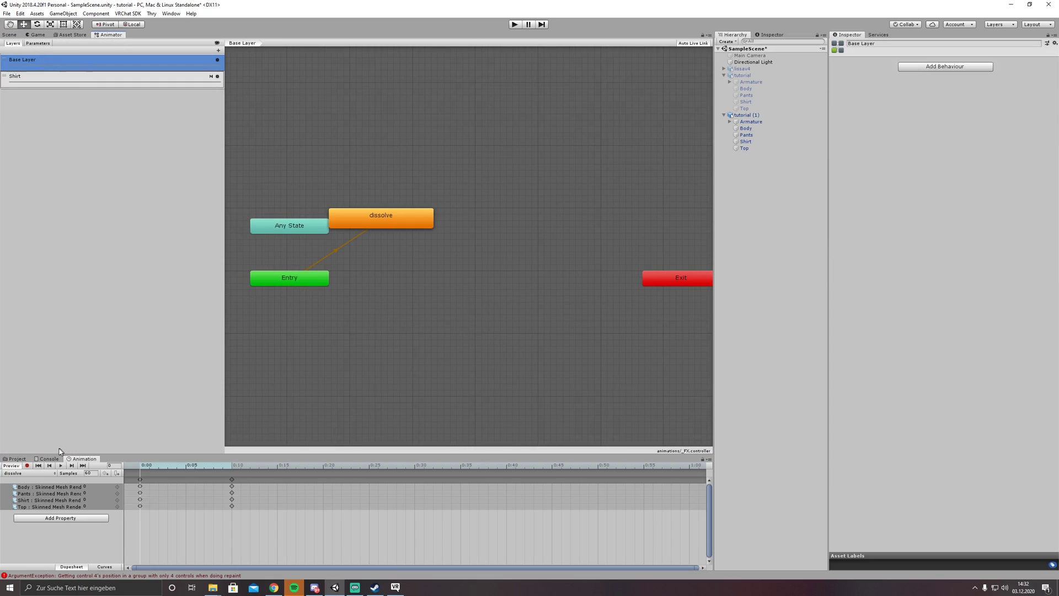
{"action": "left_click", "coordinate": [17, 459]}
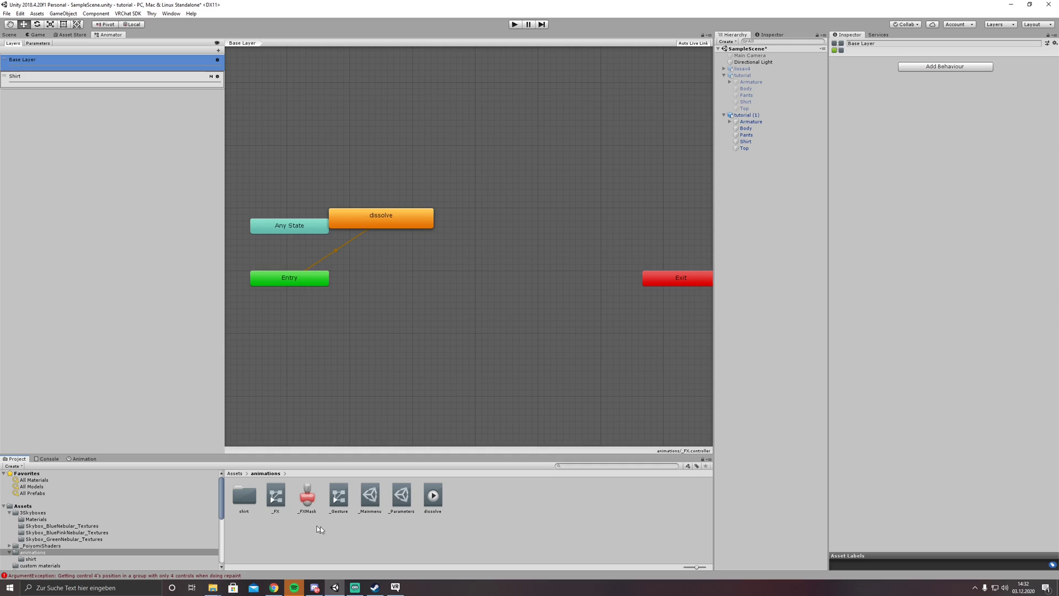
{"action": "left_click", "coordinate": [399, 540]}
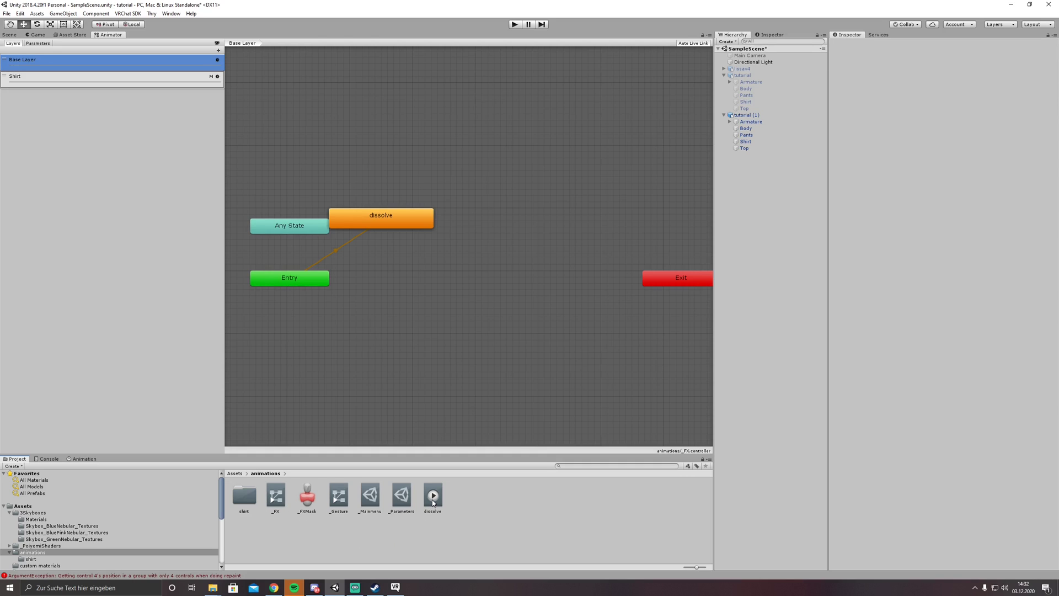
{"action": "left_click", "coordinate": [433, 497]}
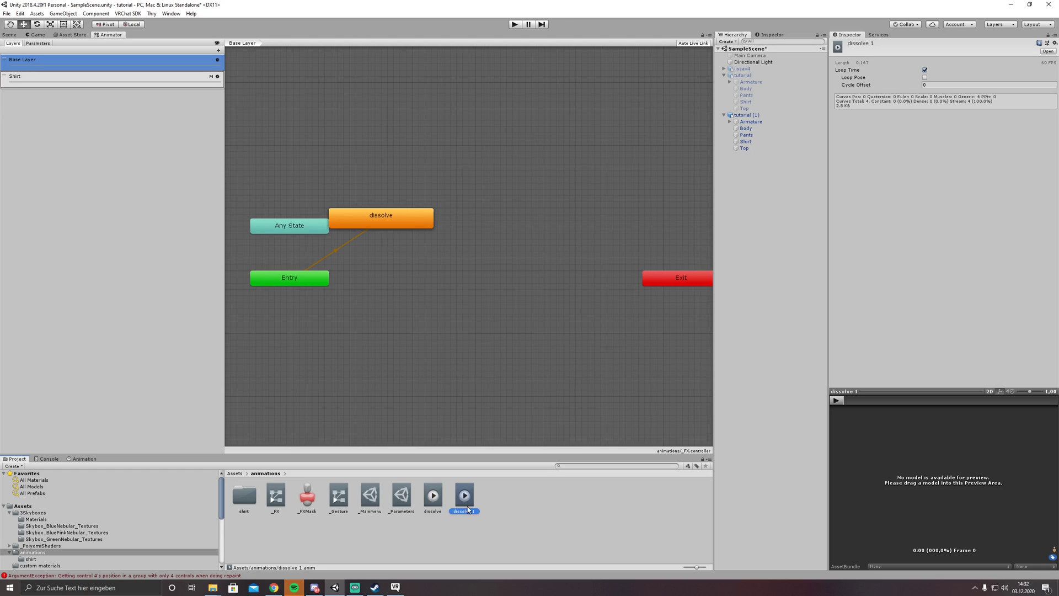
{"action": "right_click", "coordinate": [467, 509]}
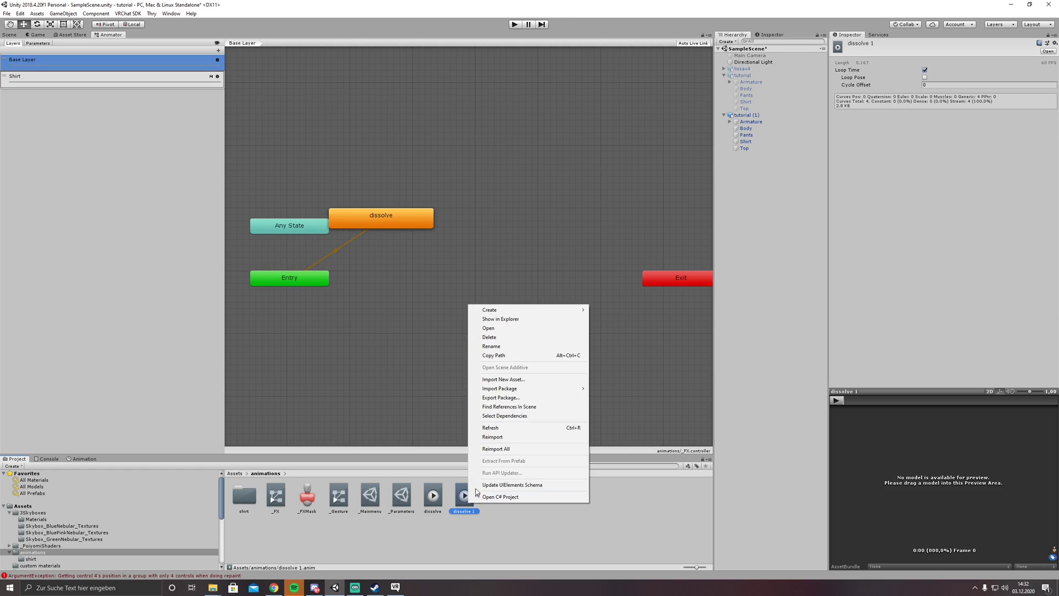
{"action": "left_click", "coordinate": [492, 344]}
{"action": "type", "text": "appea"}
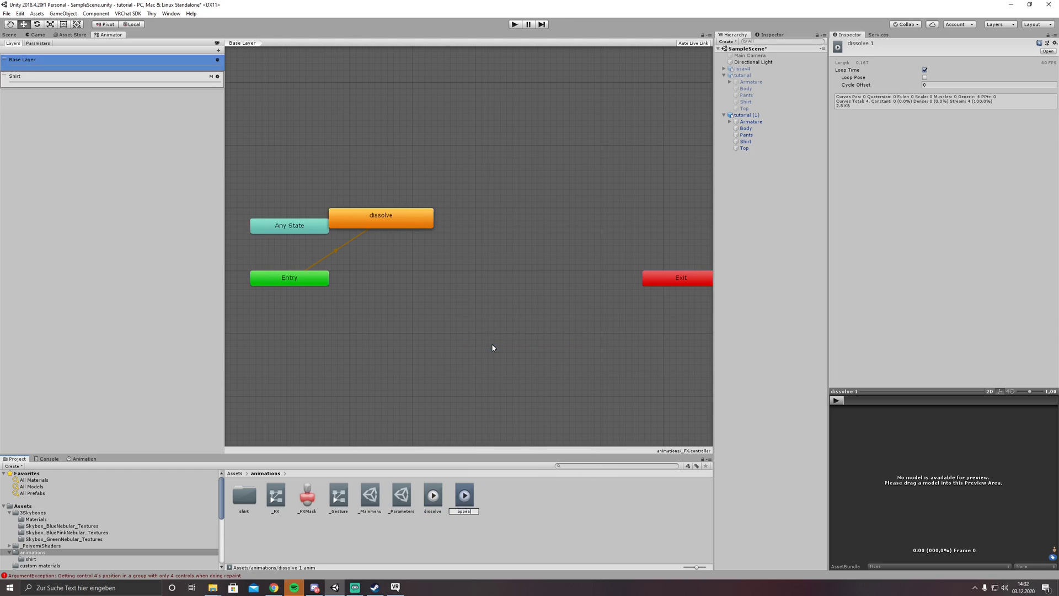
{"action": "type", "text": "r"}
{"action": "key", "text": "Return"}
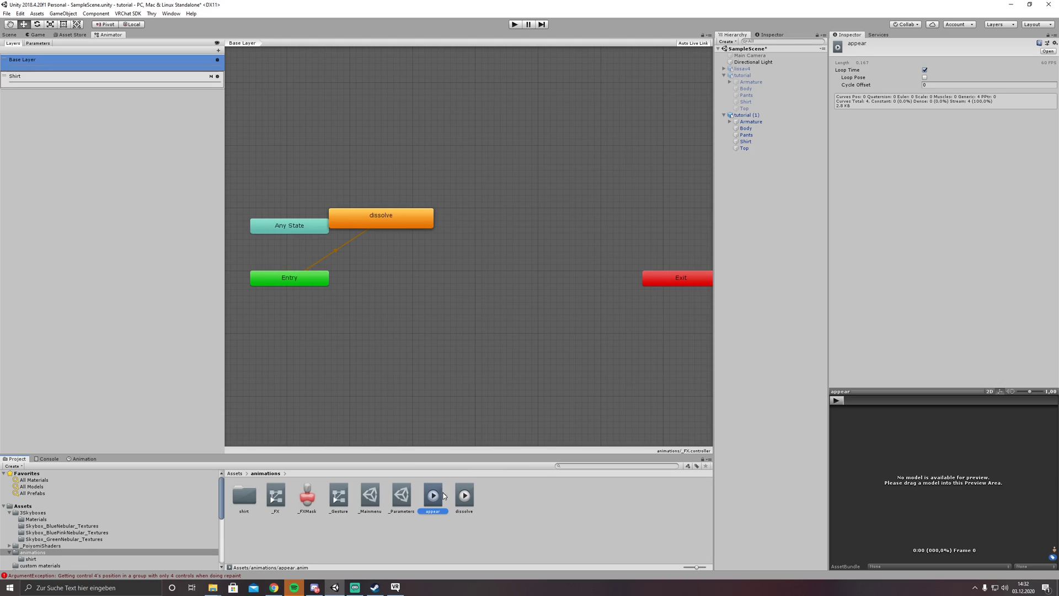
Step: Add the appear clip as a state in the Base Layer of the _FX controller and open it for editing on tutorial (1)
{"action": "left_click_drag", "start_coordinate": [437, 499], "coordinate": [431, 414]}
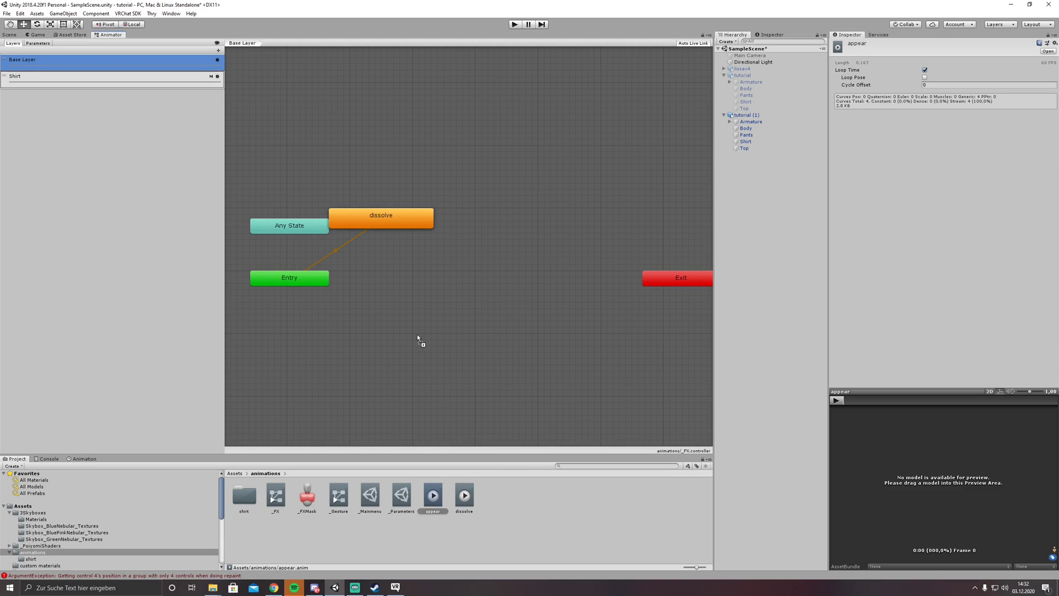
{"action": "left_click_drag", "start_coordinate": [416, 334], "coordinate": [417, 334]}
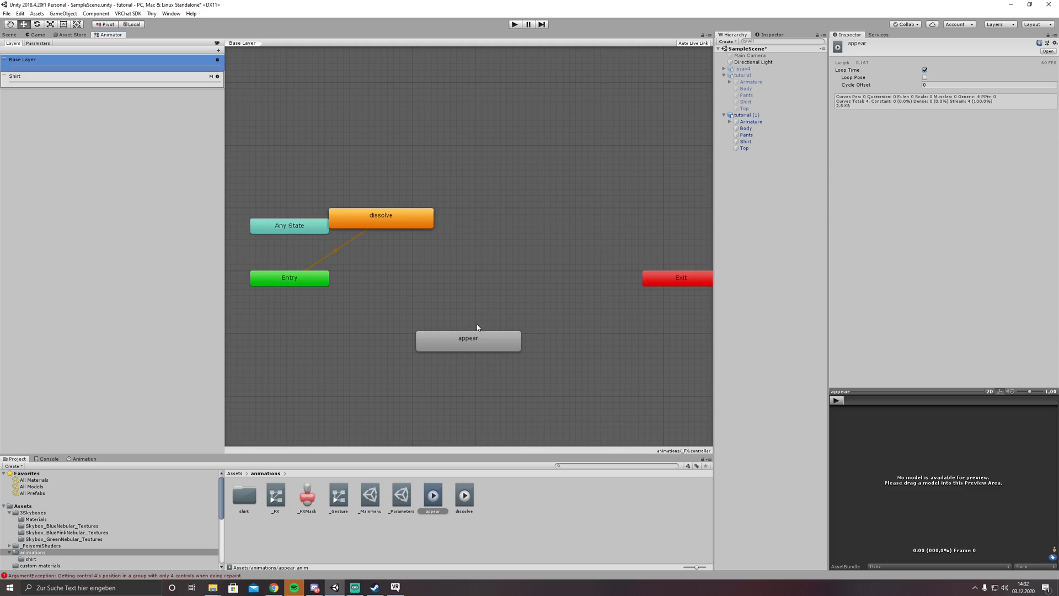
{"action": "left_click", "coordinate": [84, 459]}
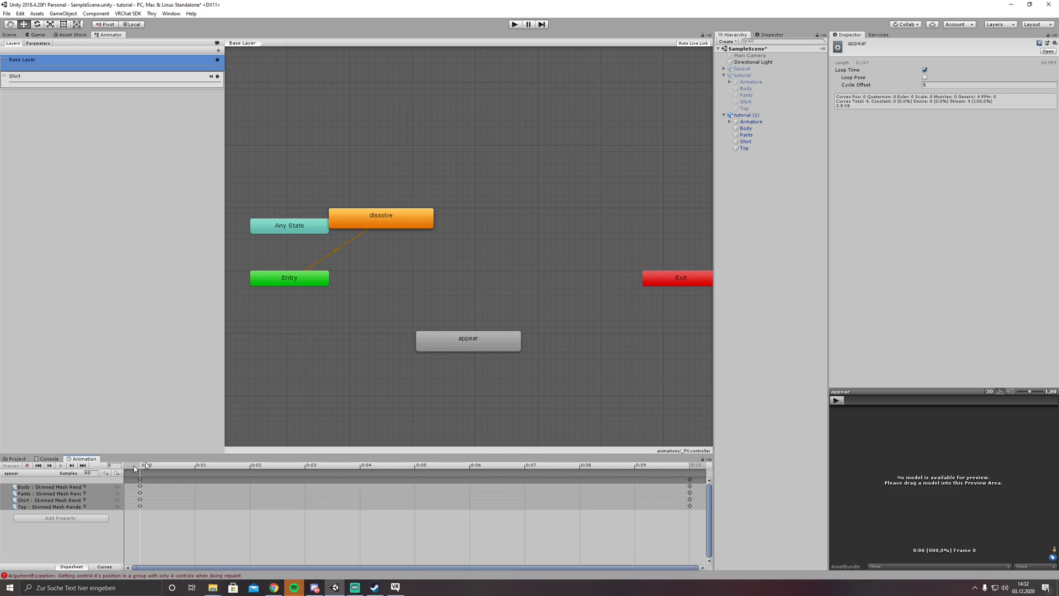
{"action": "left_click", "coordinate": [742, 114]}
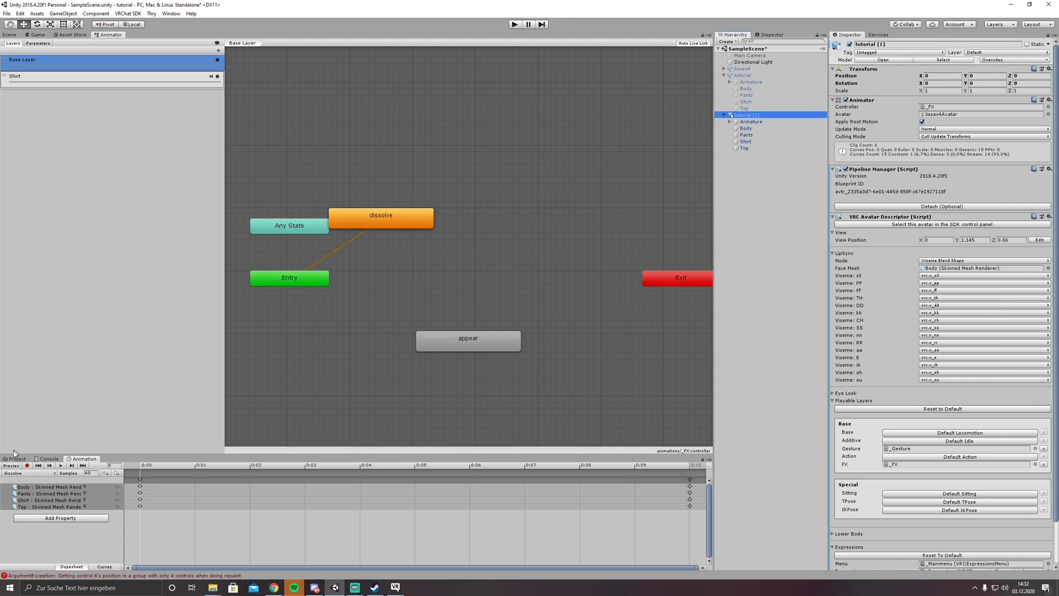
{"action": "left_click", "coordinate": [30, 474]}
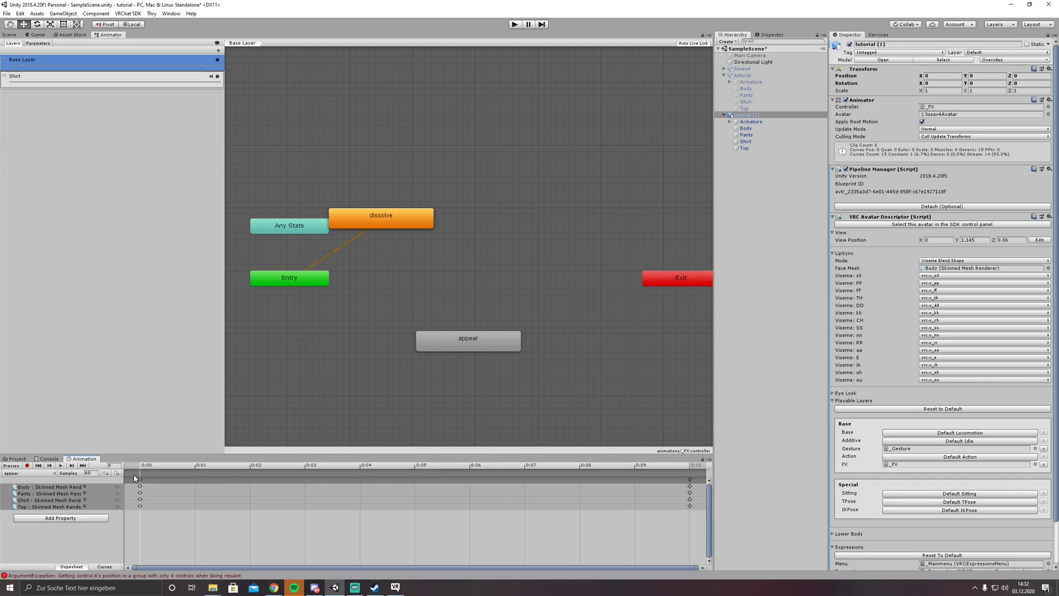
Step: Set Dissolve Alpha to 1 at frame 0 for the Body, Pants, Shirt and Top in the appear clip
{"action": "left_click", "coordinate": [92, 487]}
{"action": "type", "text": "1"}
{"action": "left_click", "coordinate": [91, 492]}
{"action": "type", "text": "1"}
{"action": "left_click", "coordinate": [90, 500]}
{"action": "type", "text": "1"}
{"action": "left_click", "coordinate": [88, 506]}
{"action": "type", "text": "1"}
{"action": "left_click", "coordinate": [92, 534]}
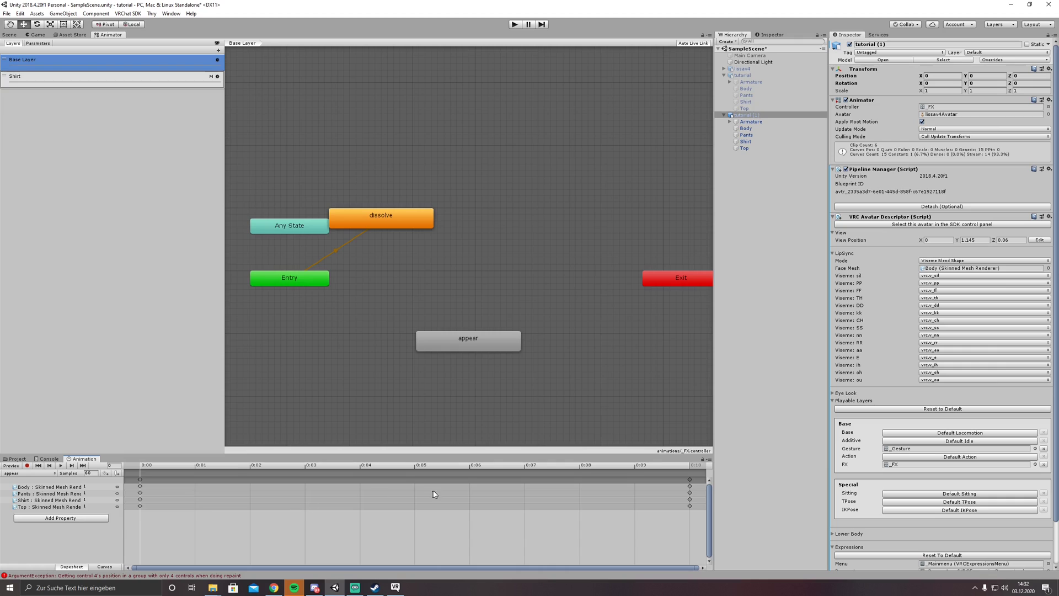
Step: Set Dissolve Alpha to 0 at 0:10 for the Body, Pants, Shirt and Top in the appear clip
{"action": "left_click", "coordinate": [689, 469]}
{"action": "left_click", "coordinate": [690, 479]}
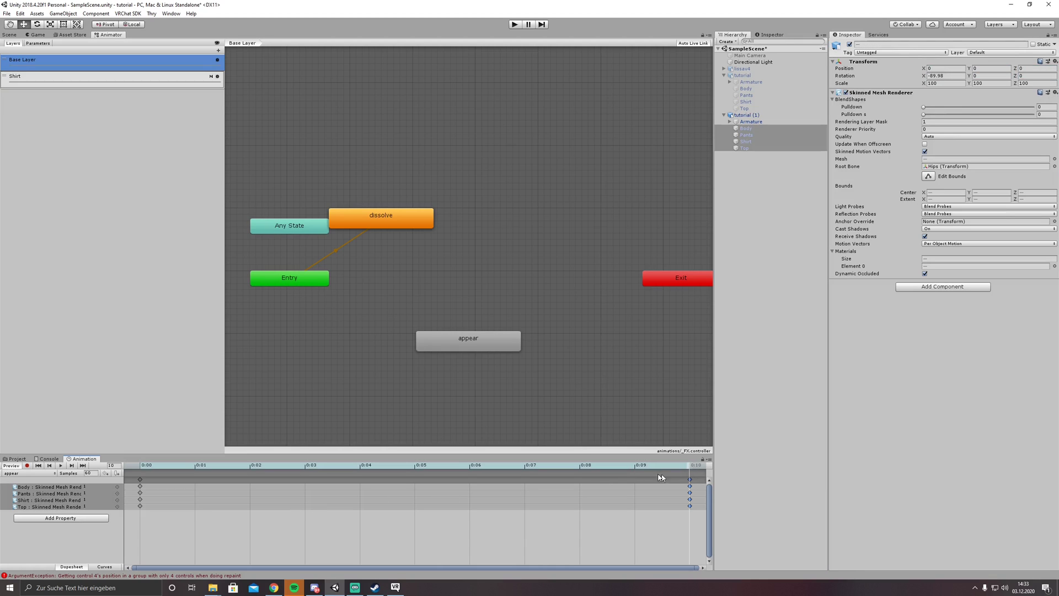
{"action": "left_click", "coordinate": [97, 485]}
{"action": "type", "text": "0"}
{"action": "left_click", "coordinate": [91, 493]}
{"action": "type", "text": "0"}
{"action": "left_click", "coordinate": [91, 499]}
{"action": "type", "text": "0"}
{"action": "left_click", "coordinate": [91, 506]}
{"action": "type", "text": "0"}
{"action": "left_click", "coordinate": [99, 552]}
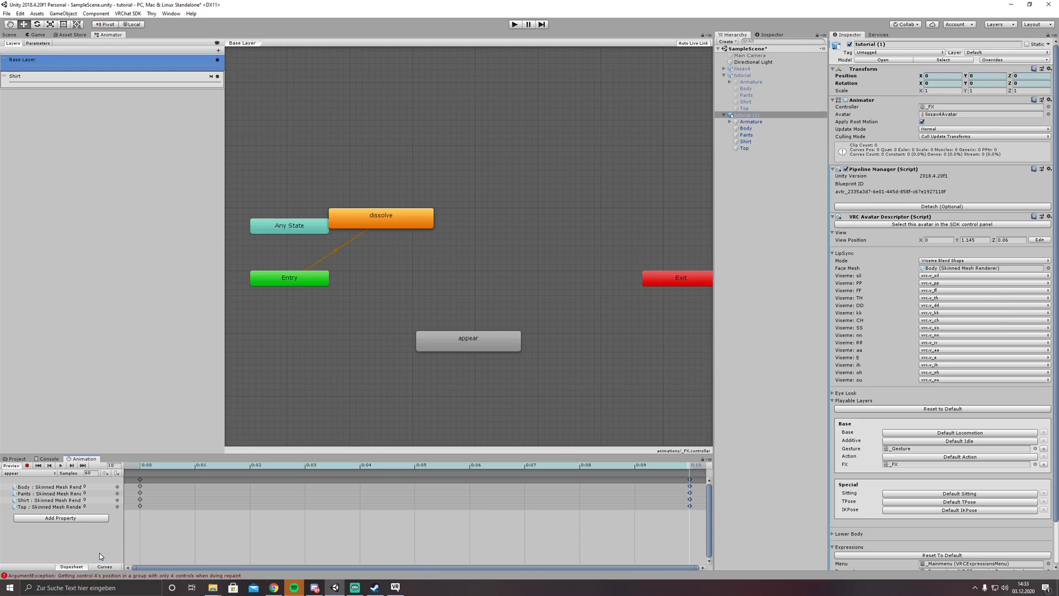
Step: Preview the appear clip on the avatar in the Scene view by scrubbing around frame 0
{"action": "left_click_drag", "start_coordinate": [195, 467], "coordinate": [140, 466]}
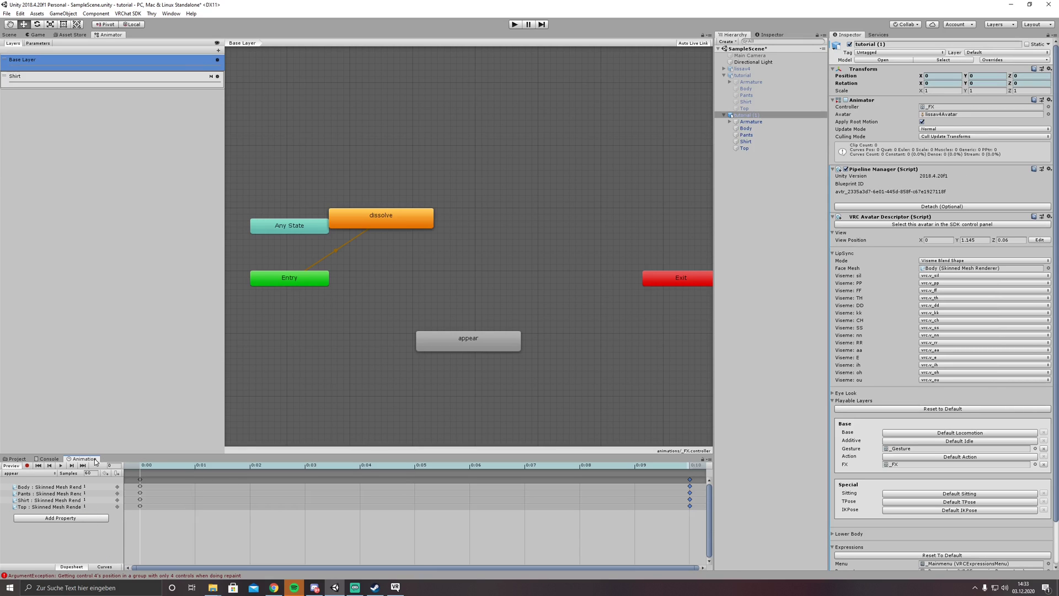
{"action": "left_click", "coordinate": [9, 34]}
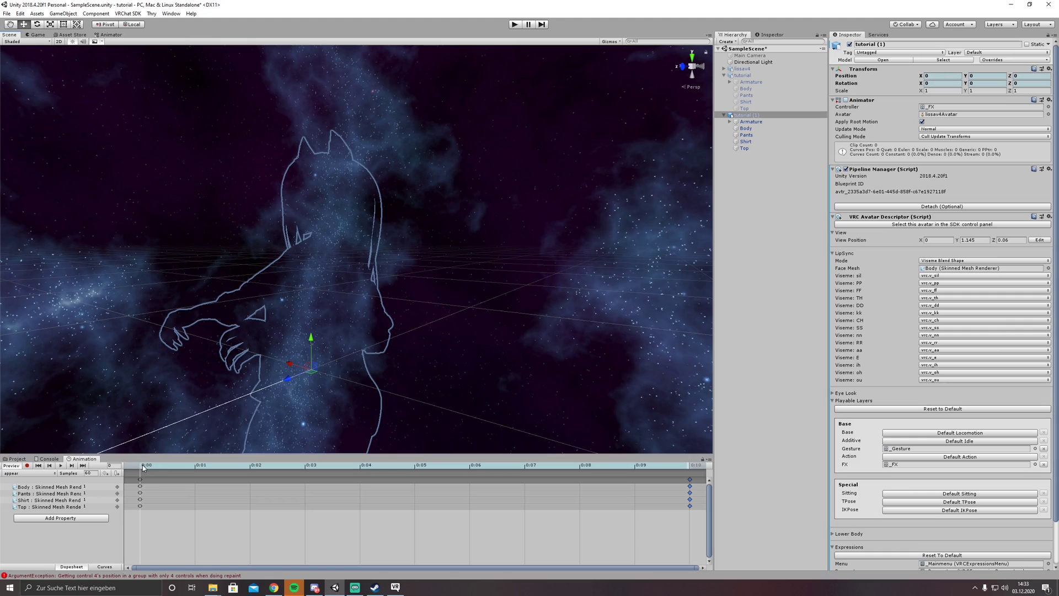
{"action": "left_click_drag", "start_coordinate": [143, 467], "coordinate": [93, 467]}
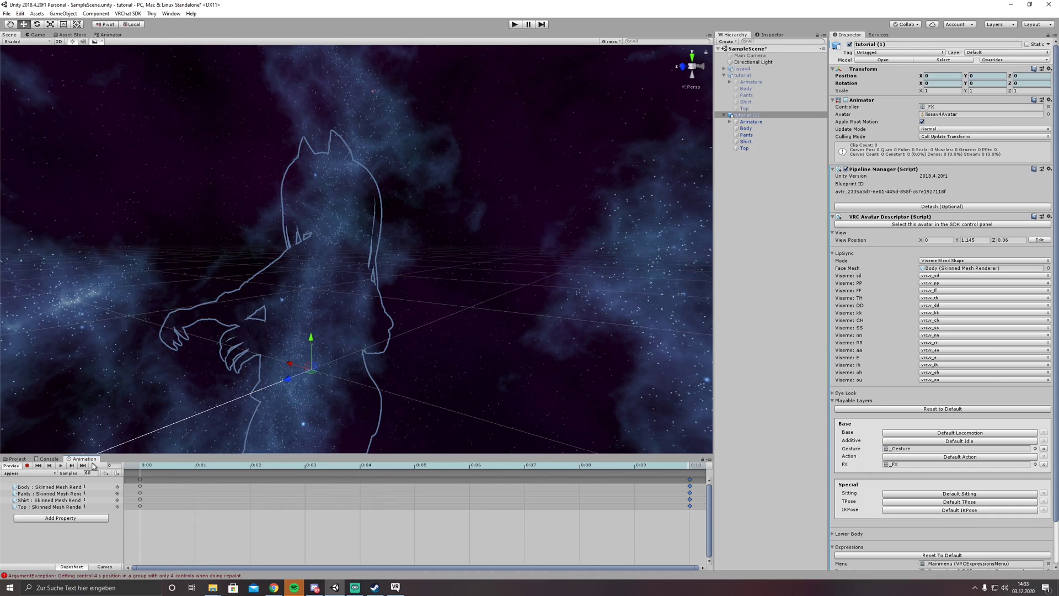
Step: Duplicate the appear clip in the animations folder and rename the copy appeared
{"action": "left_click", "coordinate": [12, 460]}
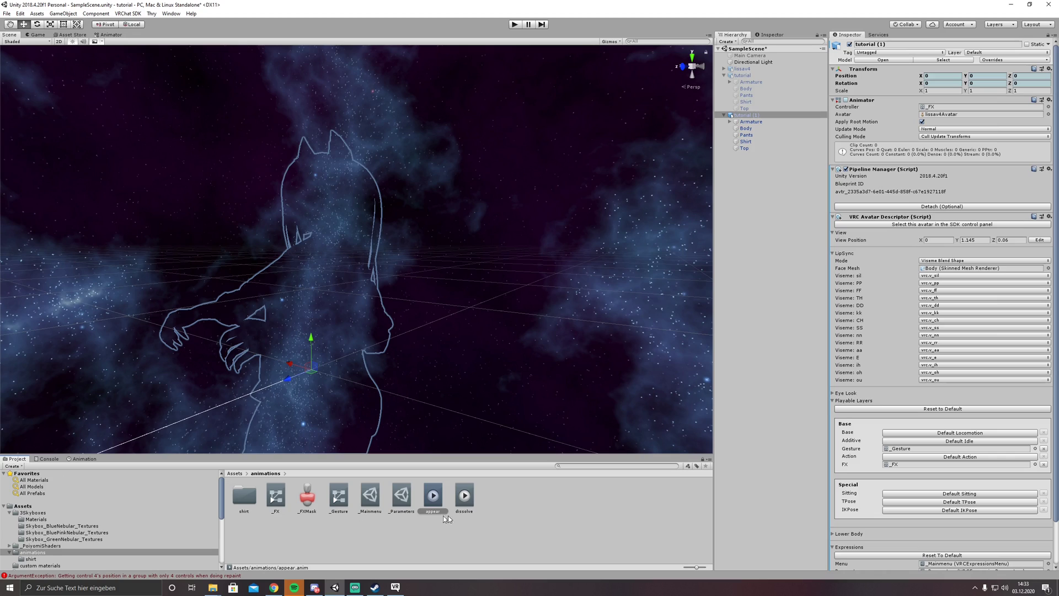
{"action": "left_click", "coordinate": [558, 528]}
{"action": "left_click", "coordinate": [432, 496]}
{"action": "key", "text": "ctrl+d"}
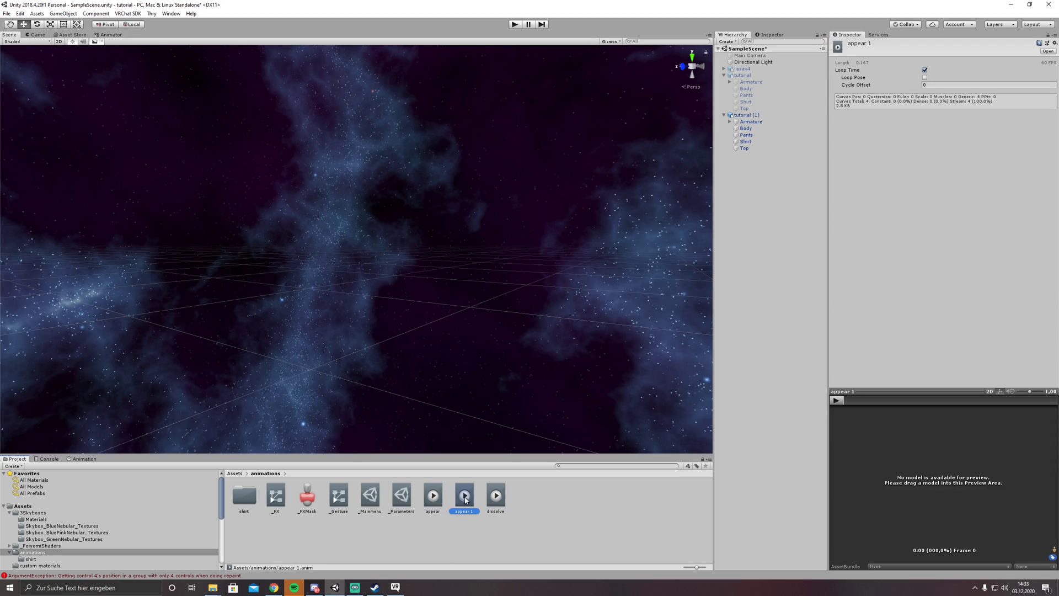
{"action": "right_click", "coordinate": [464, 497]}
{"action": "left_click", "coordinate": [490, 339]}
{"action": "type", "text": "appeared"}
{"action": "key", "text": "Return"}
Step: Duplicate the dissolve clip in the animations folder and rename the copy dissolved
{"action": "left_click", "coordinate": [497, 496]}
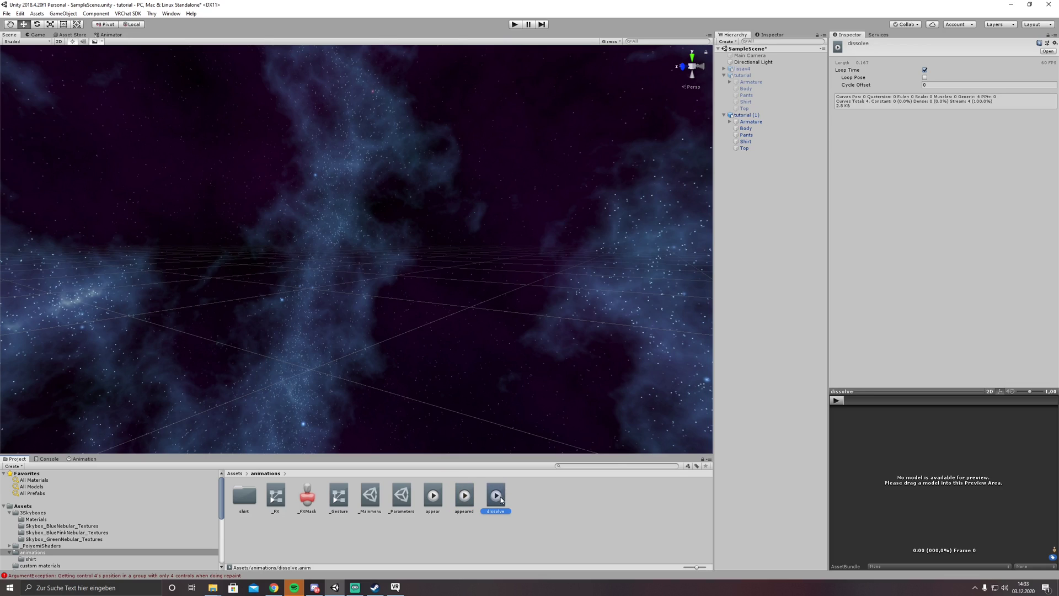
{"action": "right_click", "coordinate": [501, 499]}
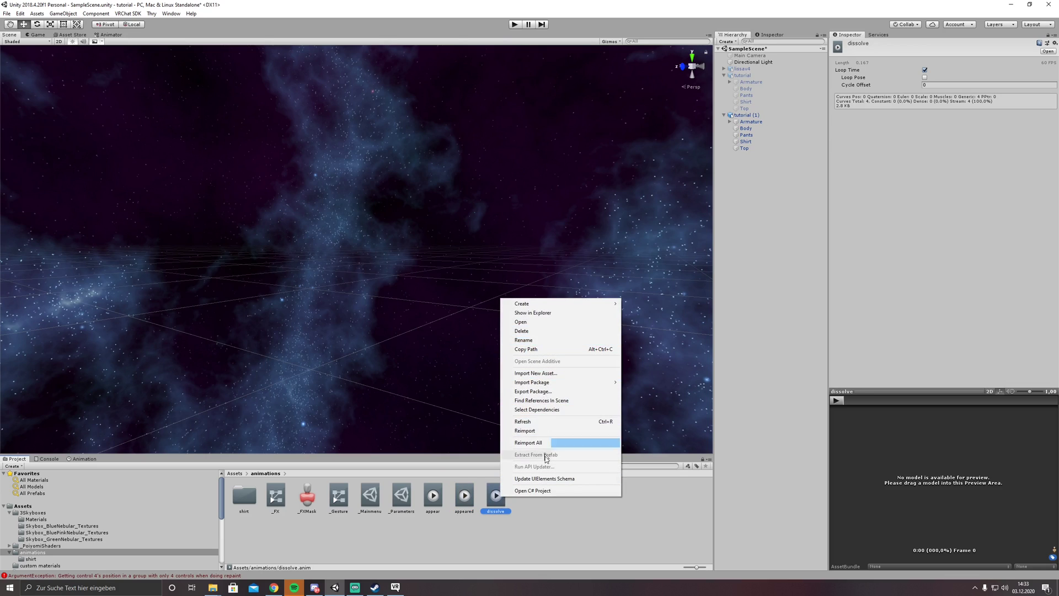
{"action": "left_click", "coordinate": [497, 500]}
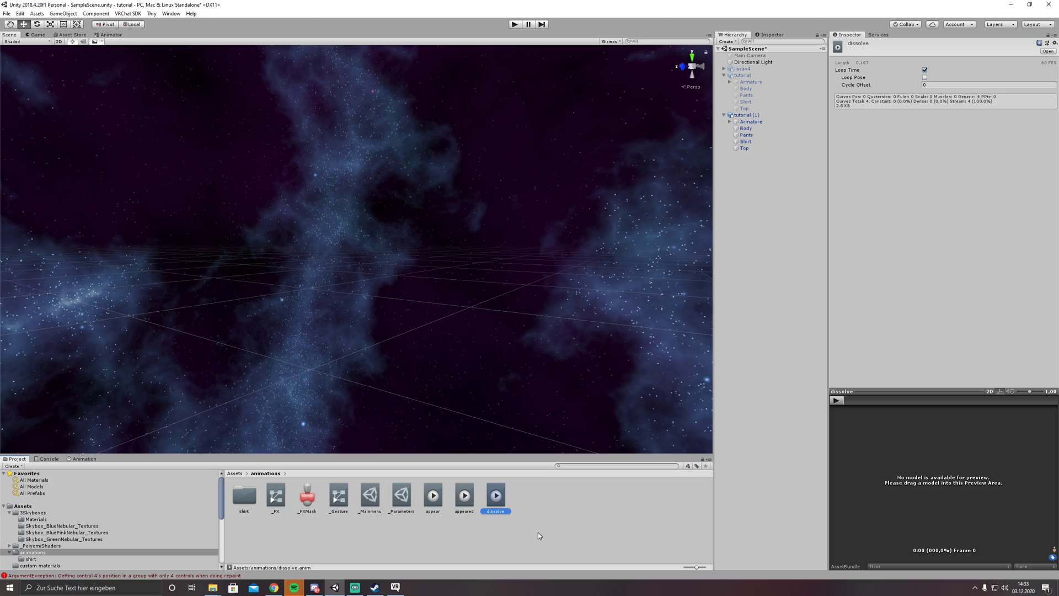
{"action": "key", "text": "ctrl+d"}
{"action": "right_click", "coordinate": [533, 501]}
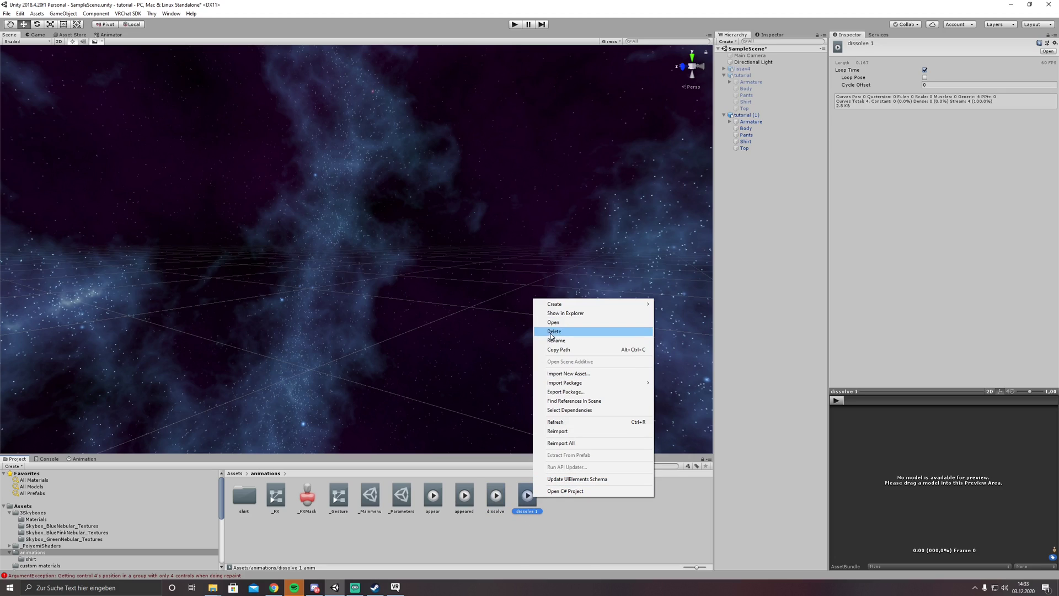
{"action": "left_click", "coordinate": [549, 341]}
{"action": "type", "text": "dissolved"}
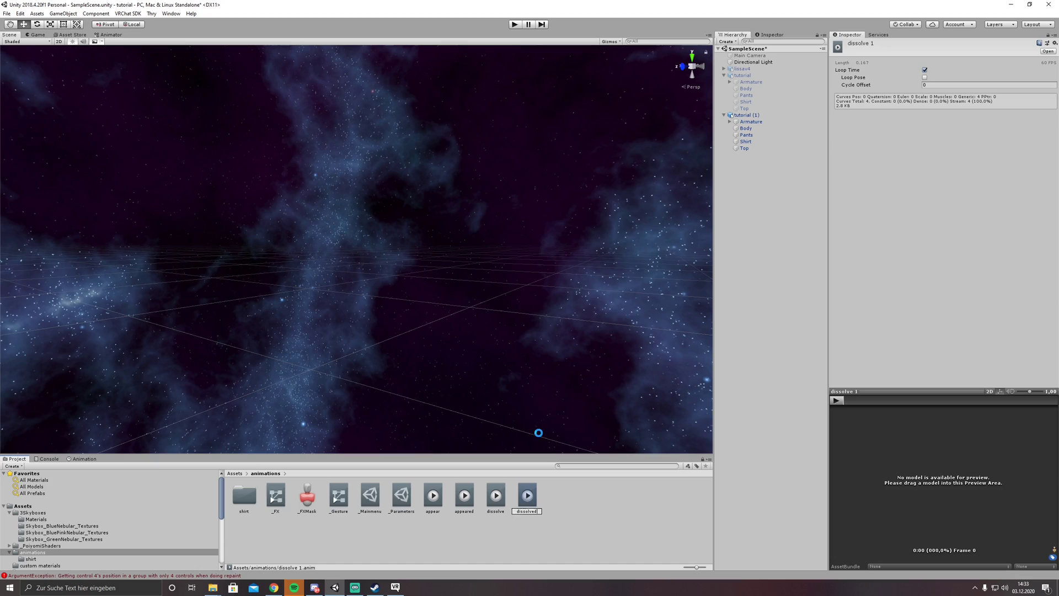
{"action": "key", "text": "Return"}
Step: Add the appeared and dissolved clips as states in the Base Layer of the _FX controller
{"action": "left_click", "coordinate": [114, 36]}
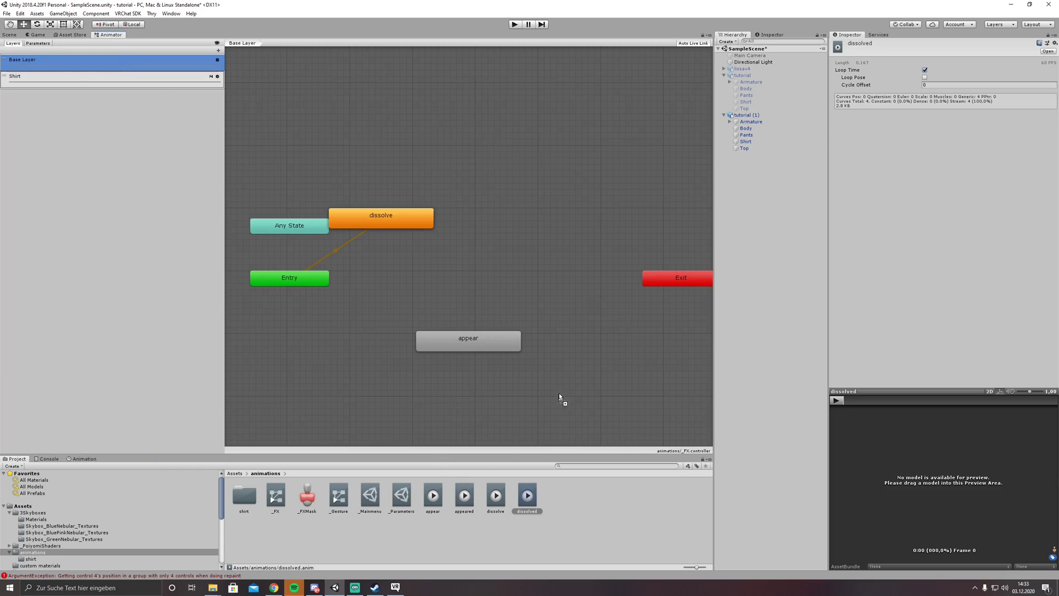
{"action": "left_click_drag", "start_coordinate": [558, 396], "coordinate": [560, 397]}
{"action": "left_click_drag", "start_coordinate": [527, 494], "coordinate": [564, 356]}
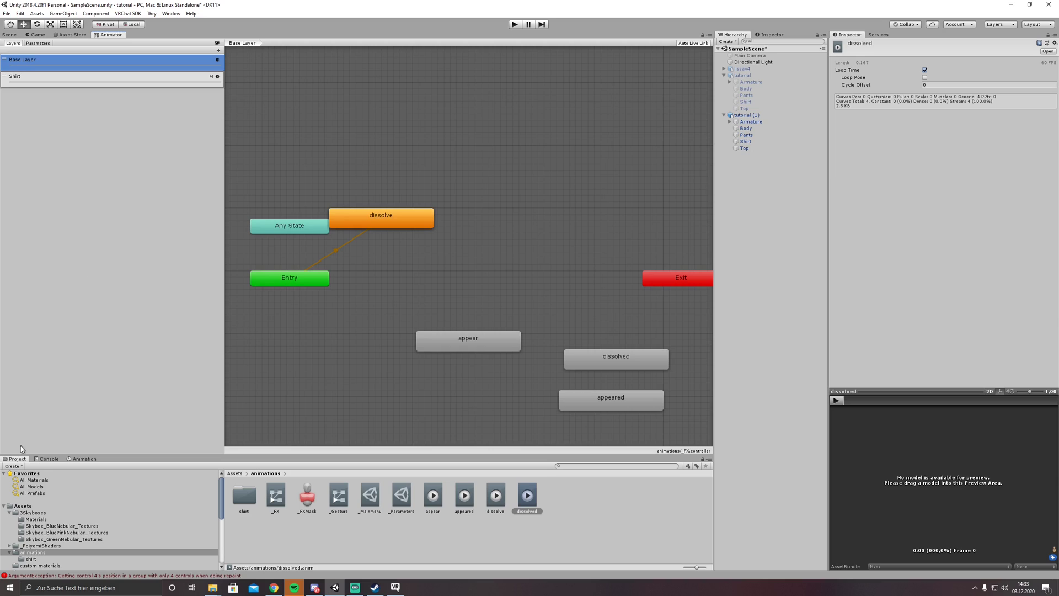
Step: Open the appeared clip on tutorial (1) and set Dissolve Alpha to 0 at frame 0 for the Body, Pants, Shirt and Top
{"action": "left_click", "coordinate": [739, 114]}
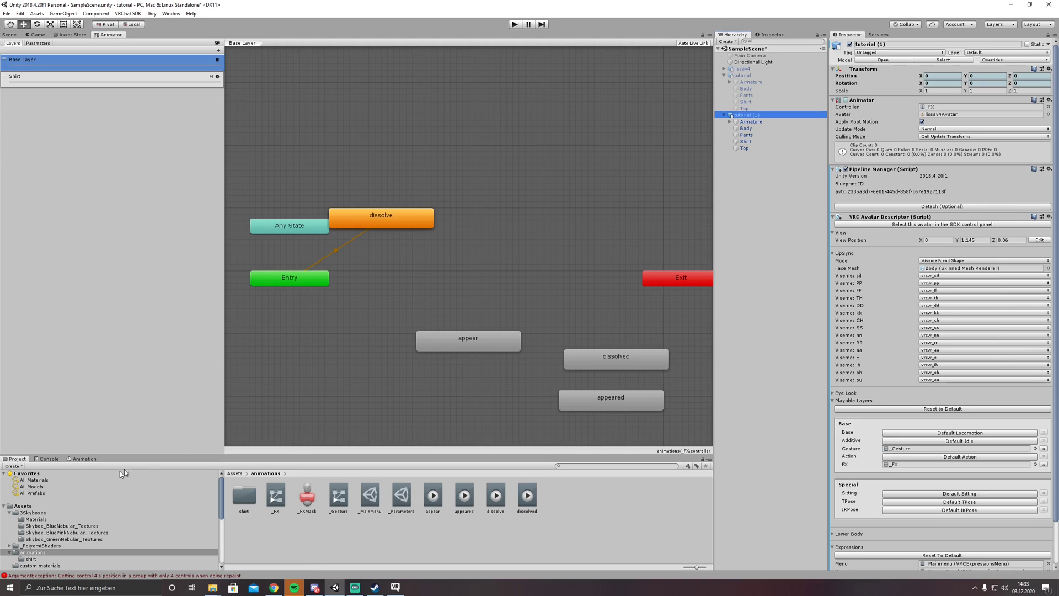
{"action": "left_click", "coordinate": [82, 458]}
{"action": "left_click", "coordinate": [33, 474]}
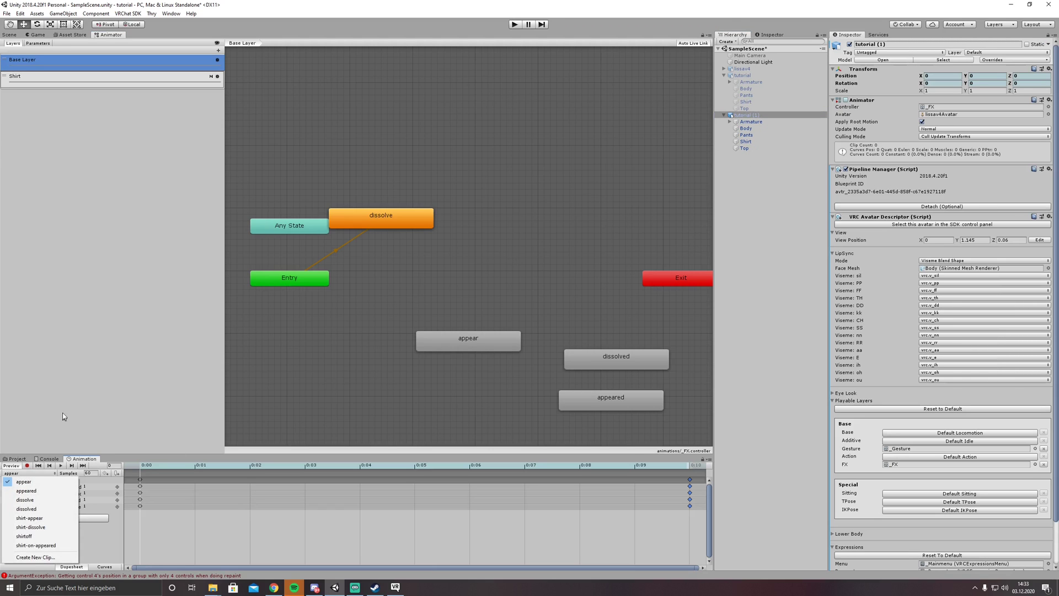
{"action": "left_click", "coordinate": [37, 491]}
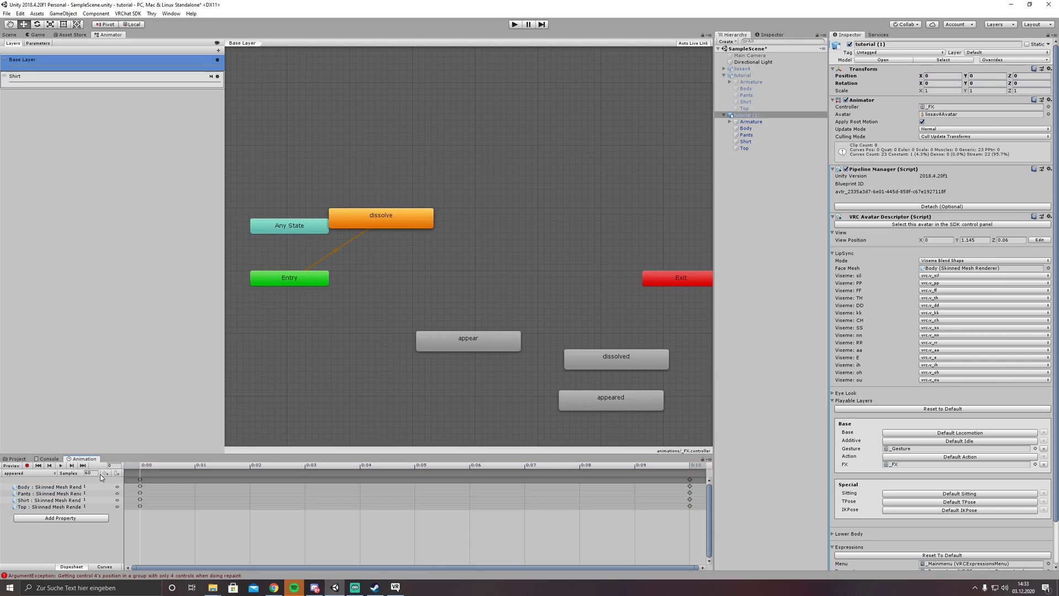
{"action": "left_click", "coordinate": [140, 480]}
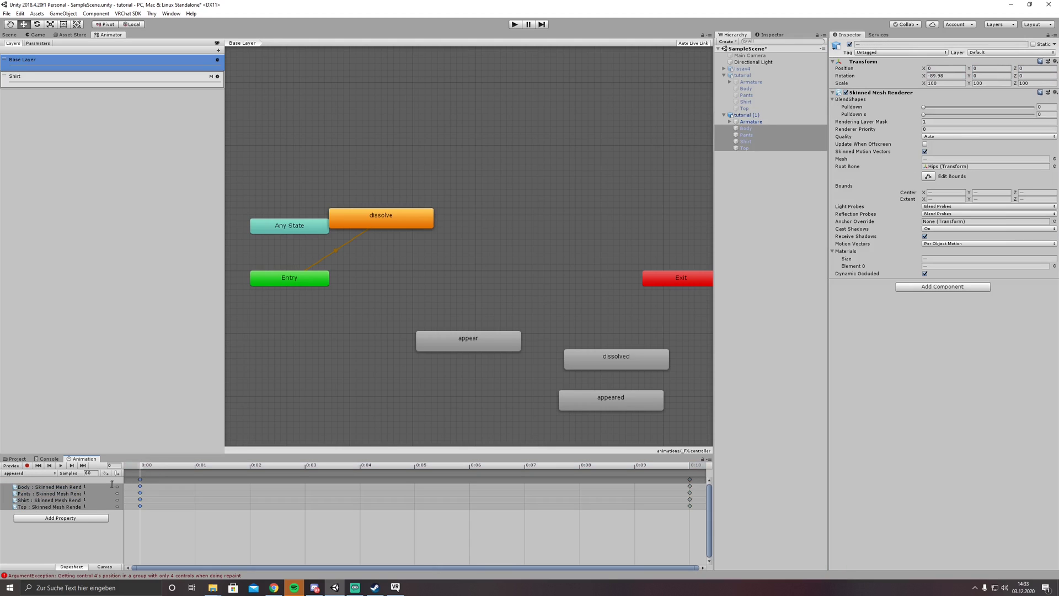
{"action": "left_click", "coordinate": [95, 486]}
{"action": "type", "text": "0"}
{"action": "key", "text": "Tab"}
{"action": "type", "text": "0"}
{"action": "key", "text": "Tab"}
{"action": "type", "text": "0"}
{"action": "key", "text": "Tab"}
{"action": "type", "text": "0"}
{"action": "left_click", "coordinate": [91, 500]}
Step: Copy the appeared clip's frame 0 keyframes to 0:01 and delete its keyframes at 0:10
{"action": "left_click", "coordinate": [140, 480]}
{"action": "left_click", "coordinate": [200, 468]}
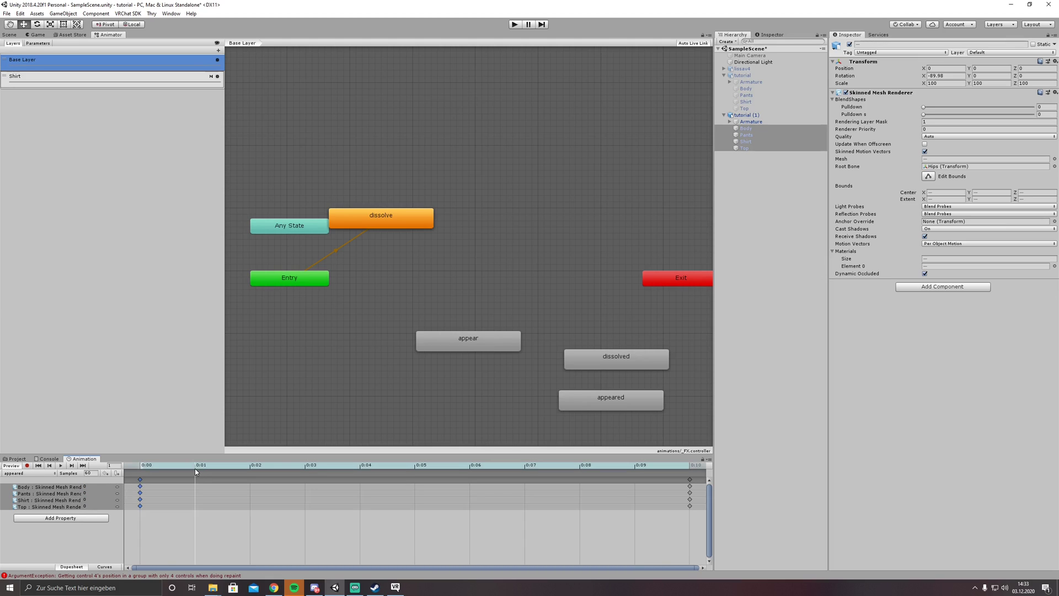
{"action": "key", "text": "ctrl+v"}
{"action": "left_click", "coordinate": [689, 479]}
{"action": "key", "text": "Delete"}
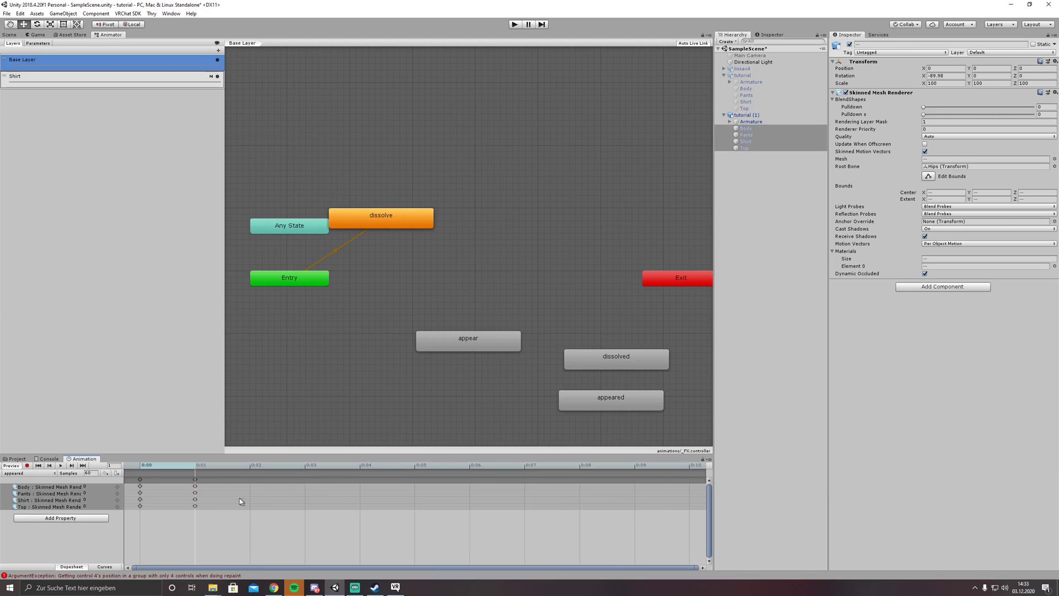
Step: Open the dissolved clip and set Dissolve Alpha to 1 at frame 0 for the Body, Pants, Shirt and Top
{"action": "left_click", "coordinate": [31, 473]}
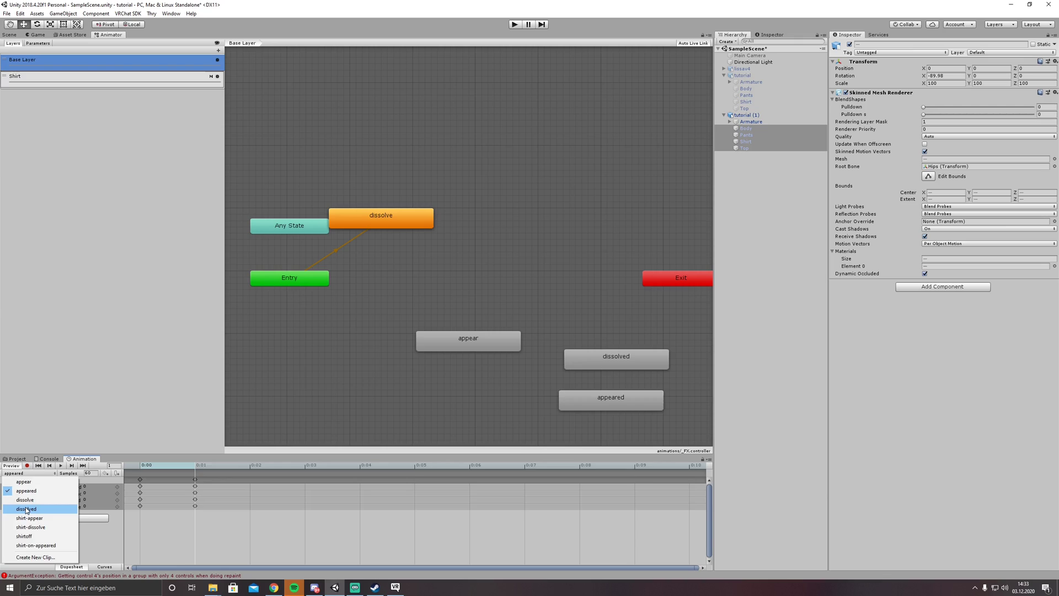
{"action": "left_click", "coordinate": [26, 508]}
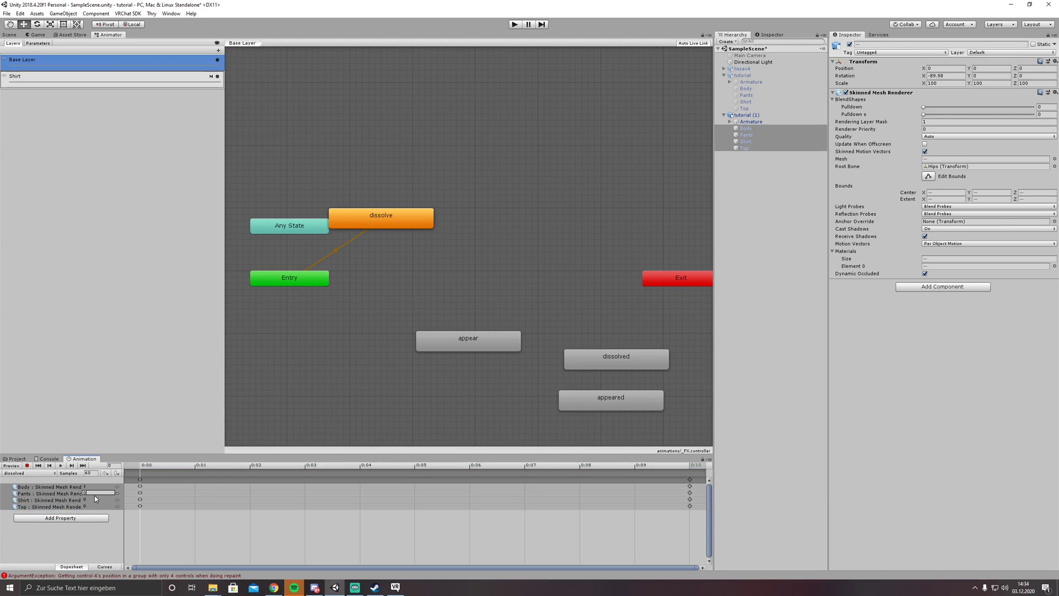
{"action": "type", "text": "1"}
{"action": "key", "text": "Tab"}
{"action": "type", "text": "1"}
{"action": "key", "text": "Tab"}
{"action": "type", "text": "1"}
{"action": "key", "text": "Return"}
{"action": "left_click", "coordinate": [86, 540]}
Step: Copy the dissolved clip's frame 0 keyframes to 0:01 and delete its keyframes at 0:10
{"action": "left_click", "coordinate": [140, 479]}
{"action": "key", "text": "ctrl+c"}
{"action": "left_click", "coordinate": [197, 467]}
{"action": "key", "text": "ctrl+v"}
{"action": "left_click", "coordinate": [689, 479]}
{"action": "key", "text": "Delete"}
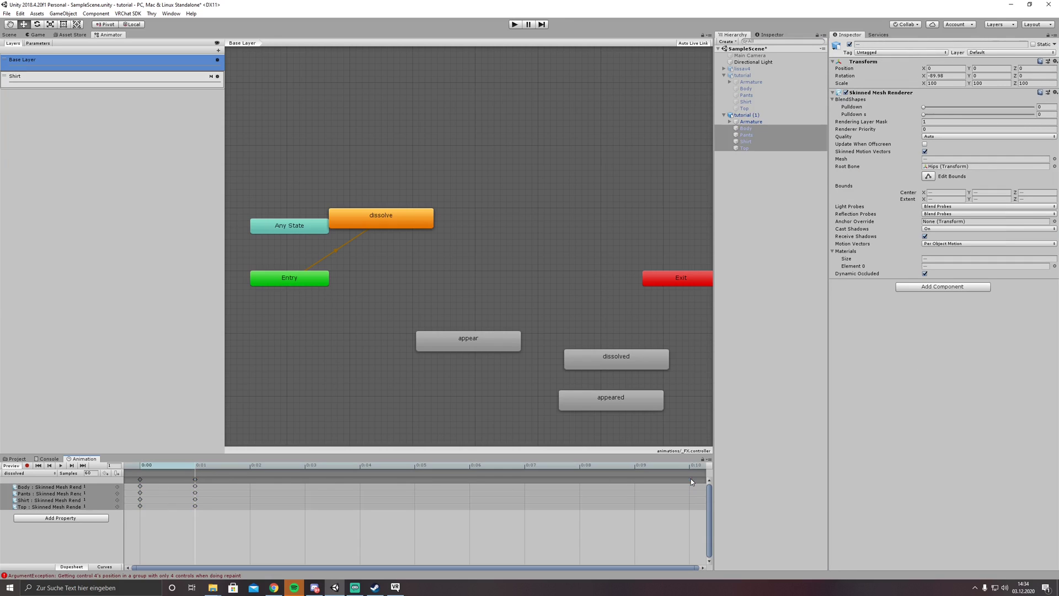
Step: Scrub the dissolved clip and review the keyframes of the appeared clip
{"action": "mouse_move", "coordinate": [169, 468]}
{"action": "left_mouse_down"}
{"action": "mouse_move", "coordinate": [160, 470]}
{"action": "mouse_move", "coordinate": [181, 474]}
{"action": "mouse_move", "coordinate": [157, 477]}
{"action": "left_mouse_up"}
{"action": "left_click", "coordinate": [41, 473]}
{"action": "left_click", "coordinate": [22, 489]}
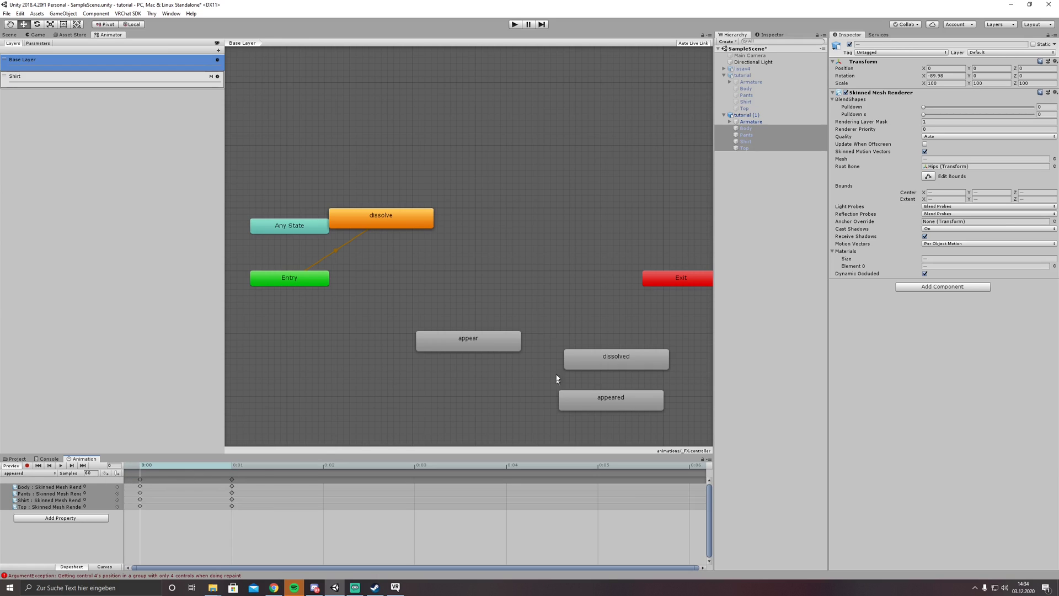
Step: Delete the dissolve, appear, dissolved and appeared states from the Base Layer and return to the avatar in the Scene view
{"action": "left_click_drag", "start_coordinate": [627, 148], "coordinate": [394, 428]}
{"action": "key", "text": "Delete"}
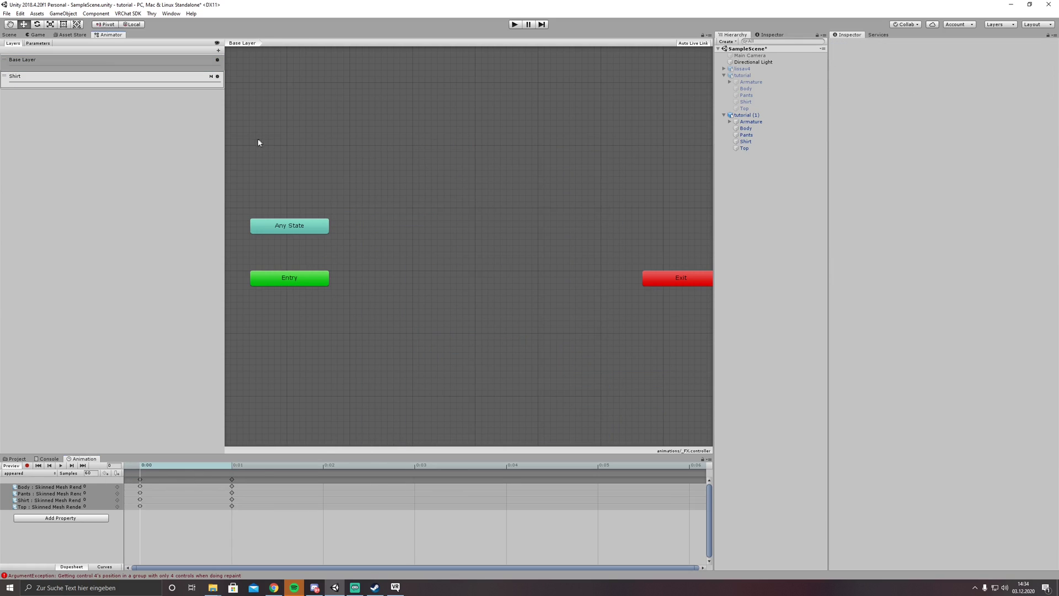
{"action": "left_click", "coordinate": [10, 35]}
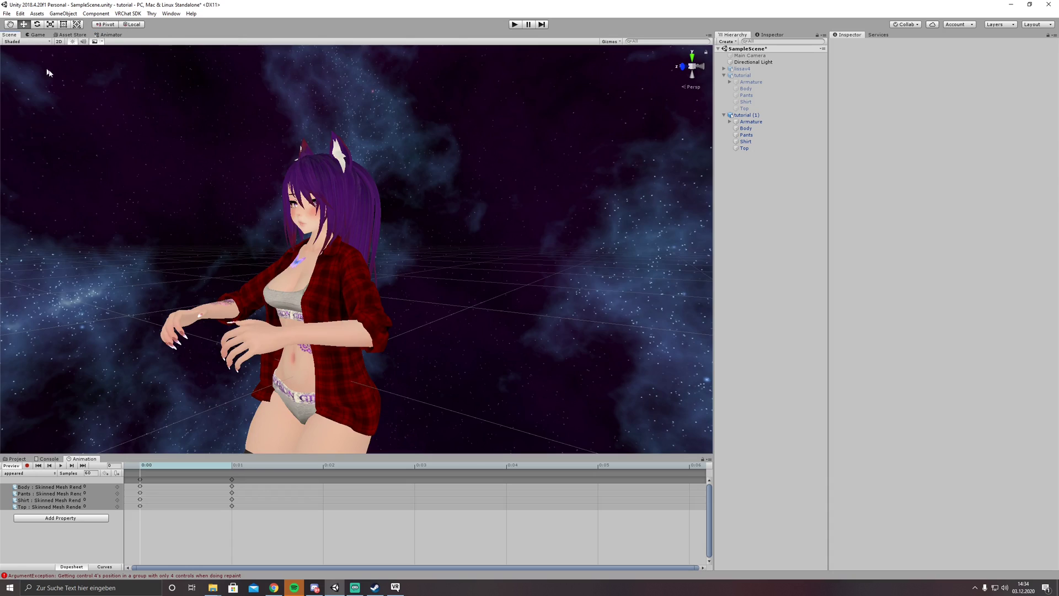
{"action": "left_click_drag", "start_coordinate": [357, 340], "coordinate": [369, 333], "text": "alt"}
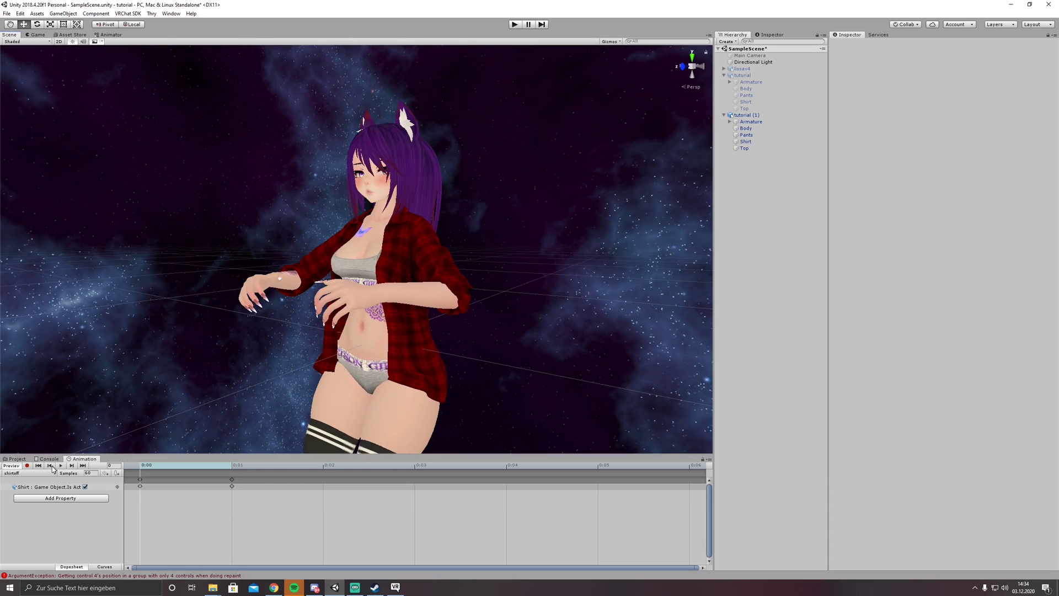
Step: Rename Parameter 5 in the _Parameters asset to dissolve and set its type to Int
{"action": "left_click", "coordinate": [15, 458]}
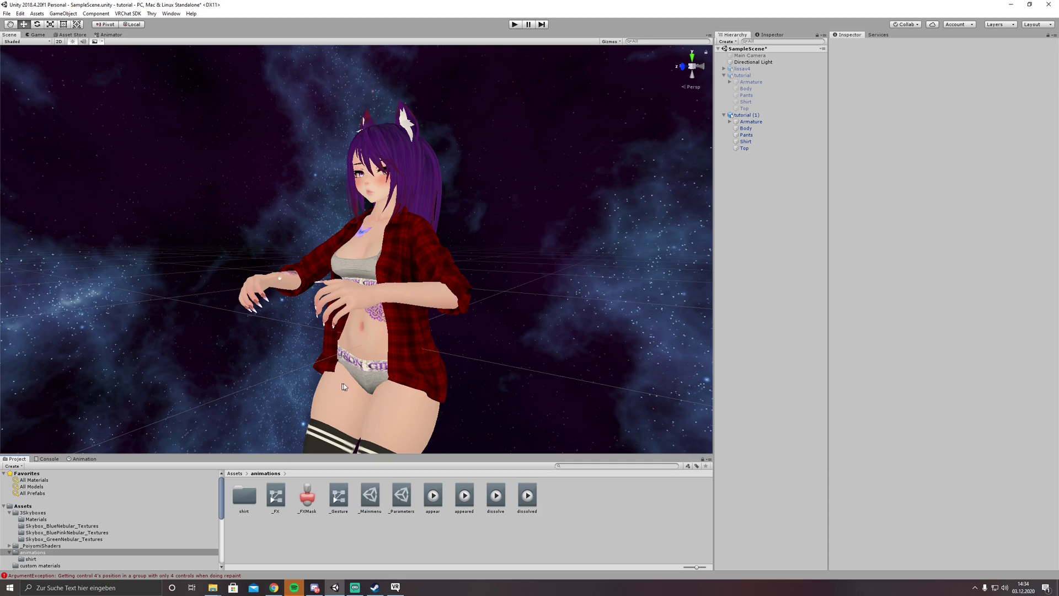
{"action": "left_click", "coordinate": [403, 494]}
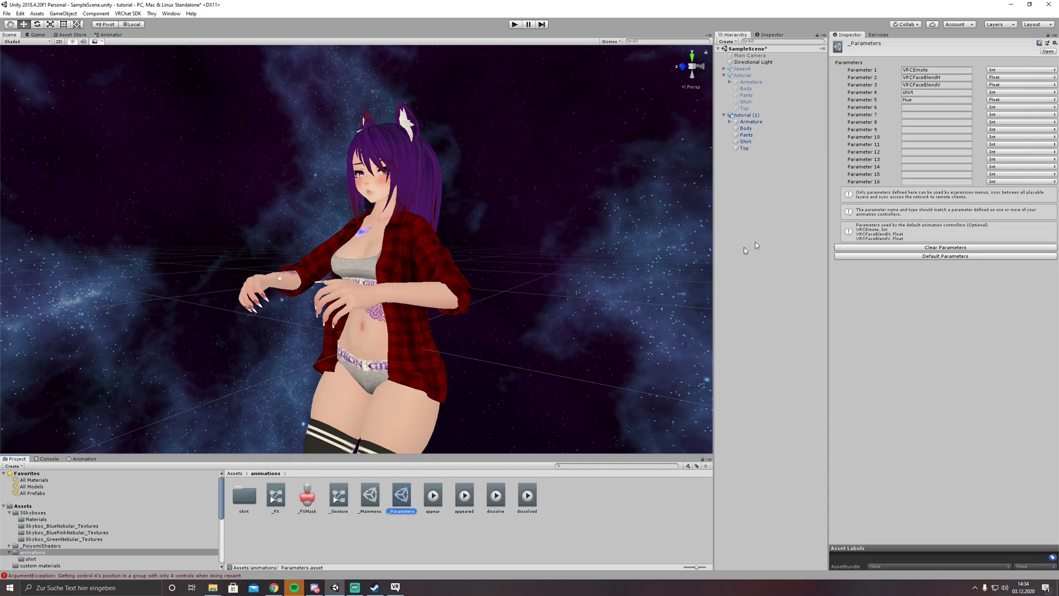
{"action": "left_click", "coordinate": [918, 100]}
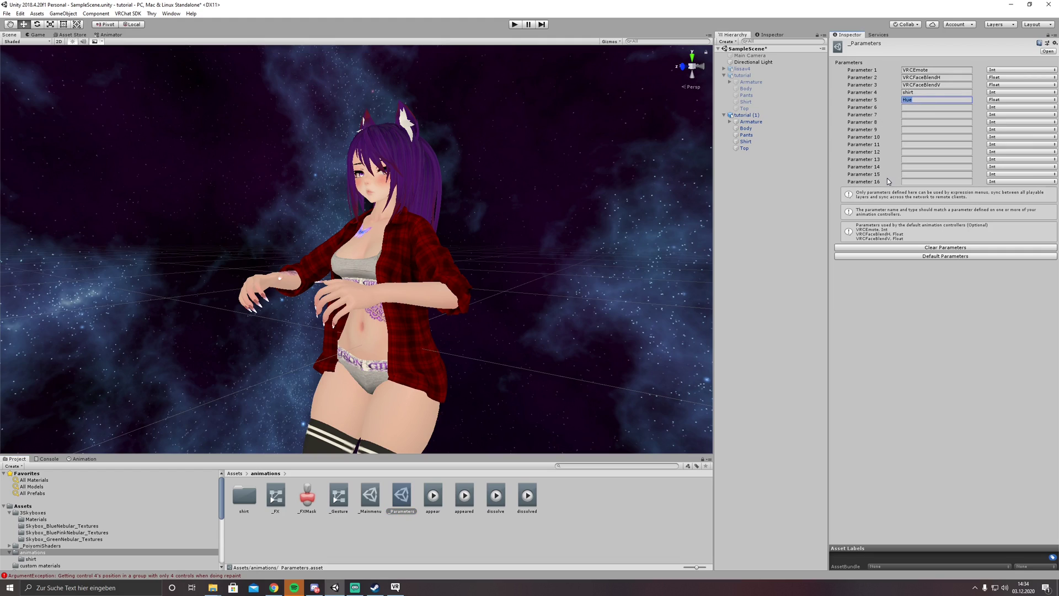
{"action": "type", "text": "dissolve"}
{"action": "left_click", "coordinate": [1001, 100]}
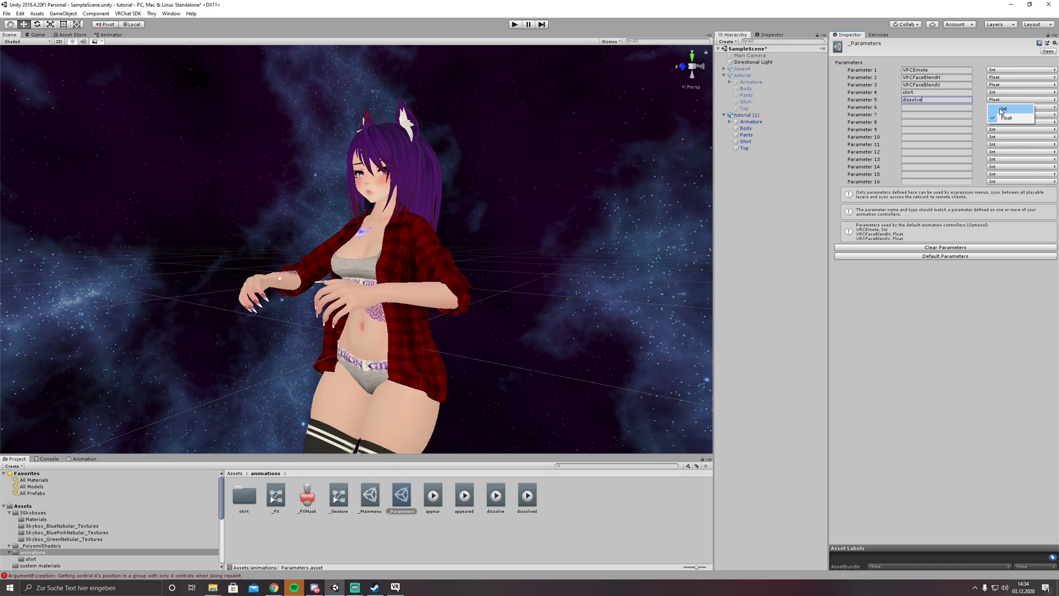
{"action": "left_click", "coordinate": [1001, 110]}
{"action": "key", "text": "super+plus"}
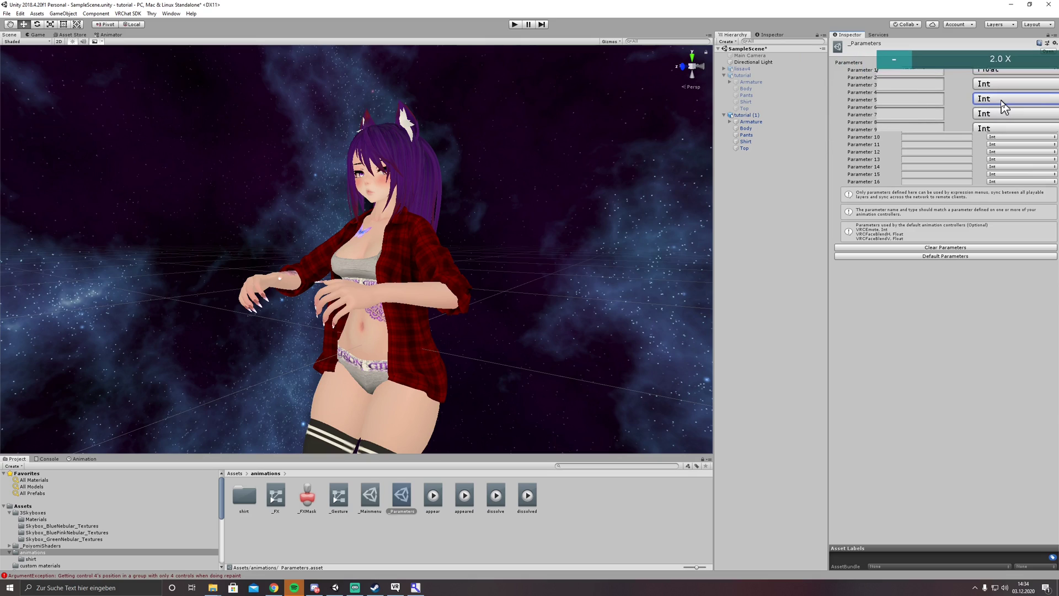
{"action": "key", "text": "super+Escape"}
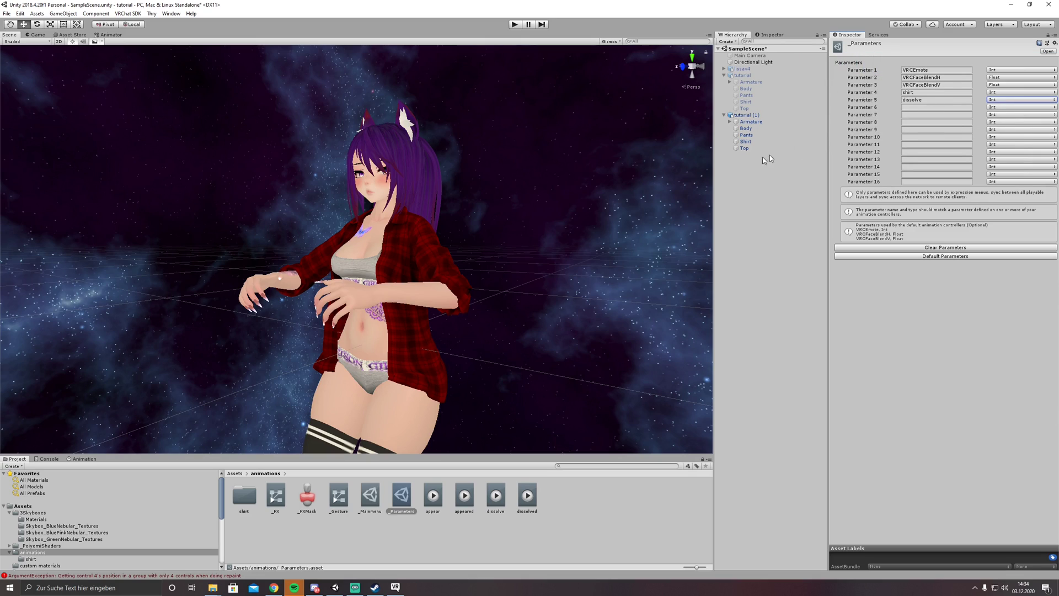
Step: Add a new control named dissolve to the _Mainmenu expressions menu
{"action": "left_click", "coordinate": [371, 495]}
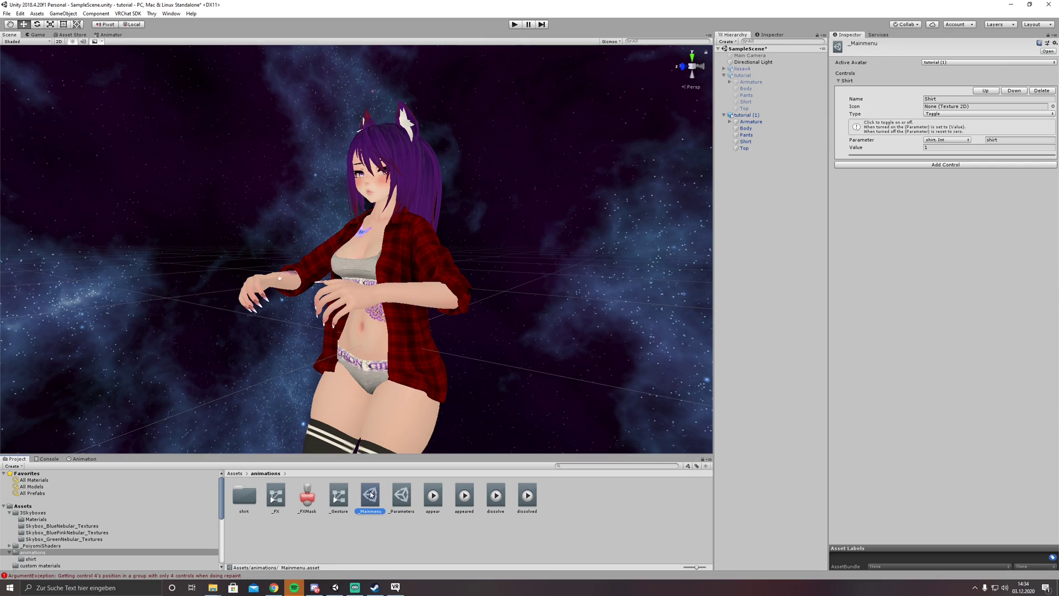
{"action": "left_click", "coordinate": [942, 165]}
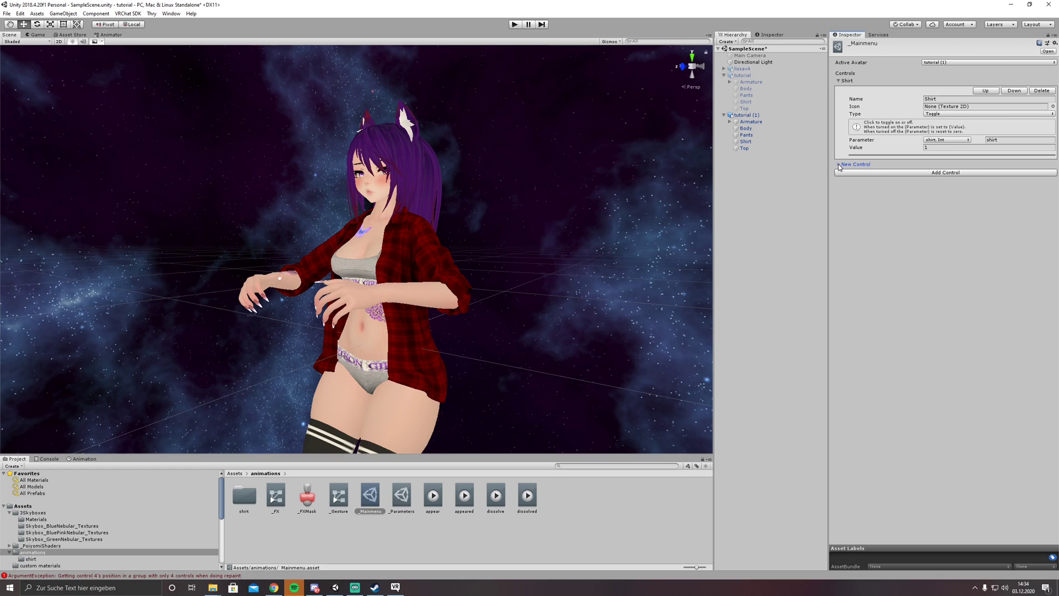
{"action": "left_click", "coordinate": [839, 165]}
{"action": "left_click", "coordinate": [950, 182]}
{"action": "type", "text": "da"}
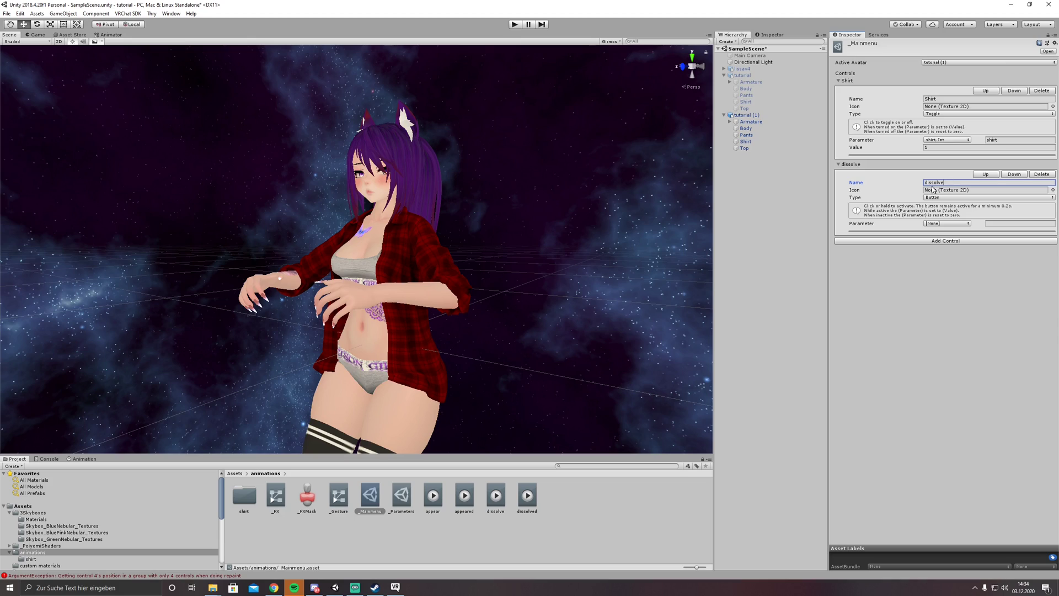
Step: Make the dissolve menu control a Toggle driven by the dissolve Int parameter
{"action": "left_click", "coordinate": [941, 198]}
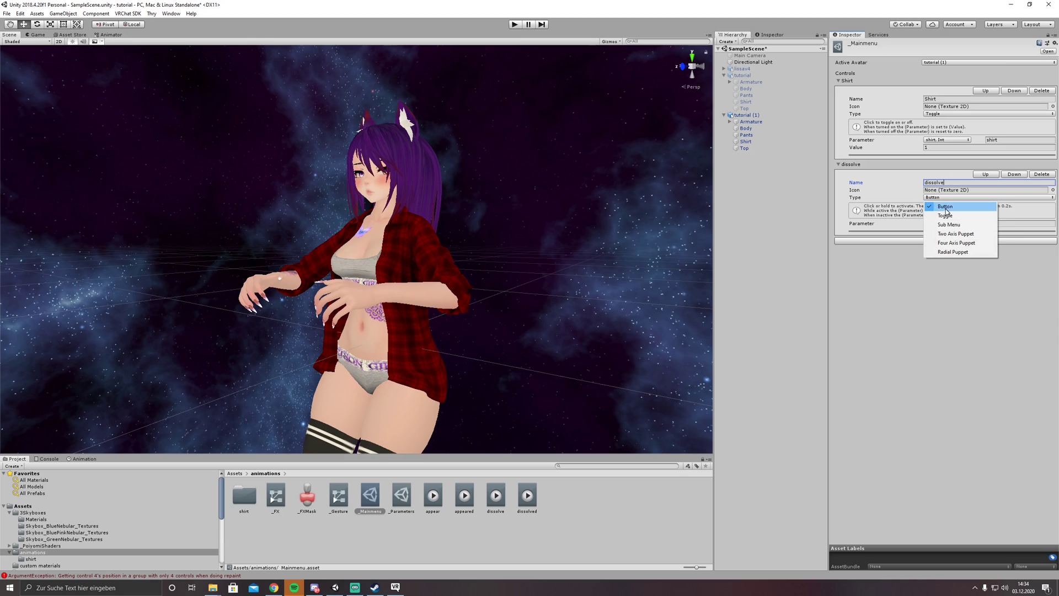
{"action": "left_click", "coordinate": [945, 215]}
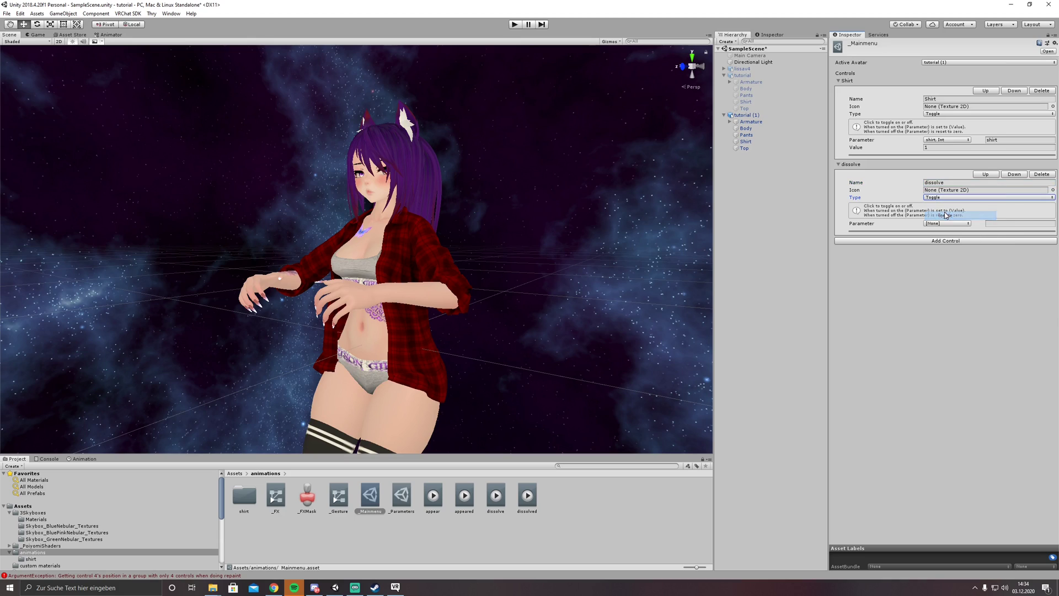
{"action": "left_click", "coordinate": [946, 223]}
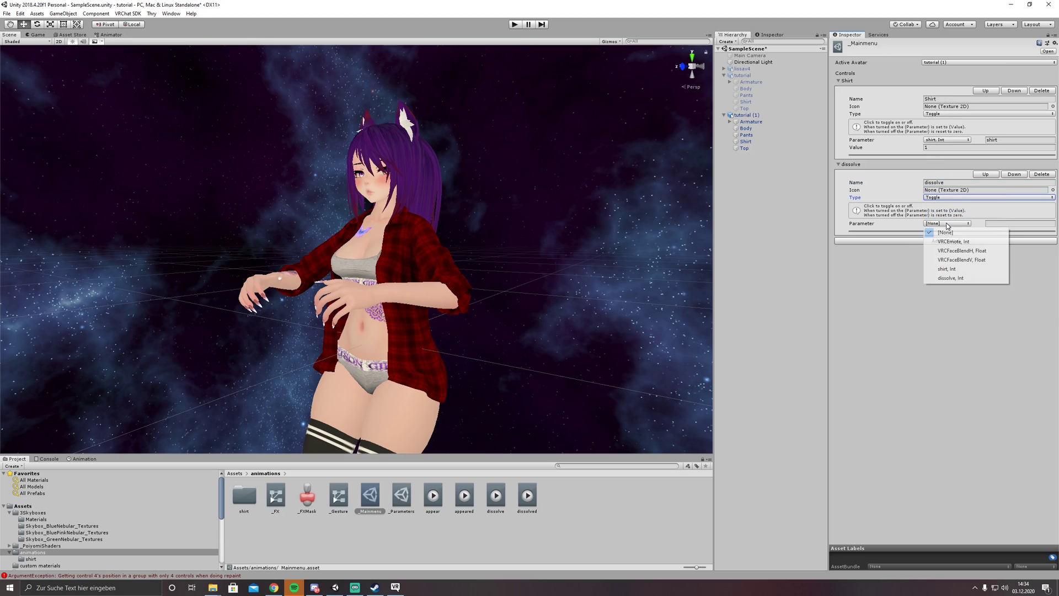
{"action": "left_click", "coordinate": [949, 277]}
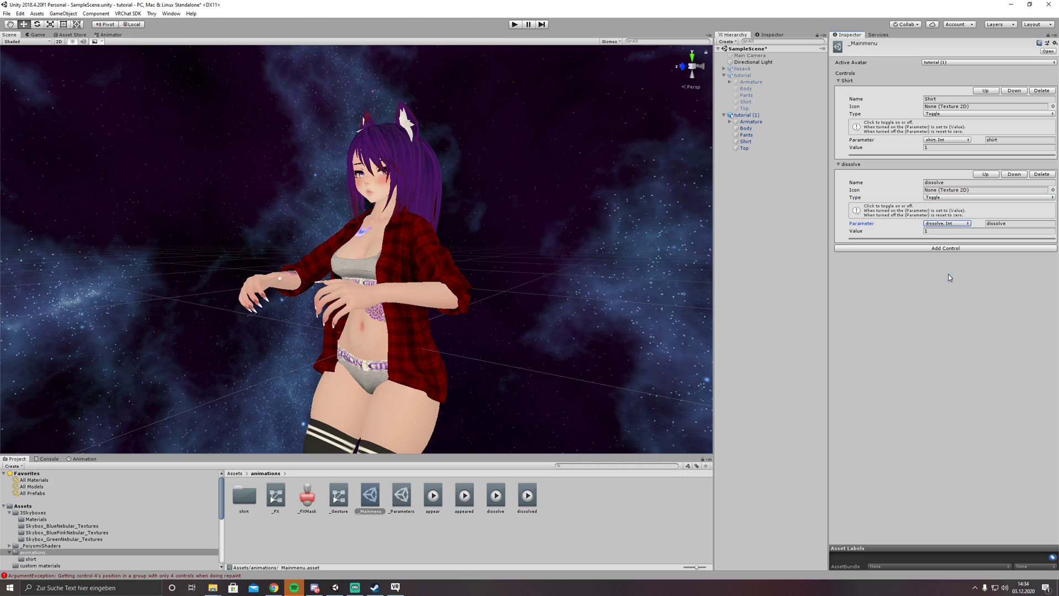
{"action": "left_click", "coordinate": [928, 285]}
Step: Add an Int parameter named dissolve to the tutorial (1) avatar's _FX animator controller
{"action": "left_click", "coordinate": [749, 114]}
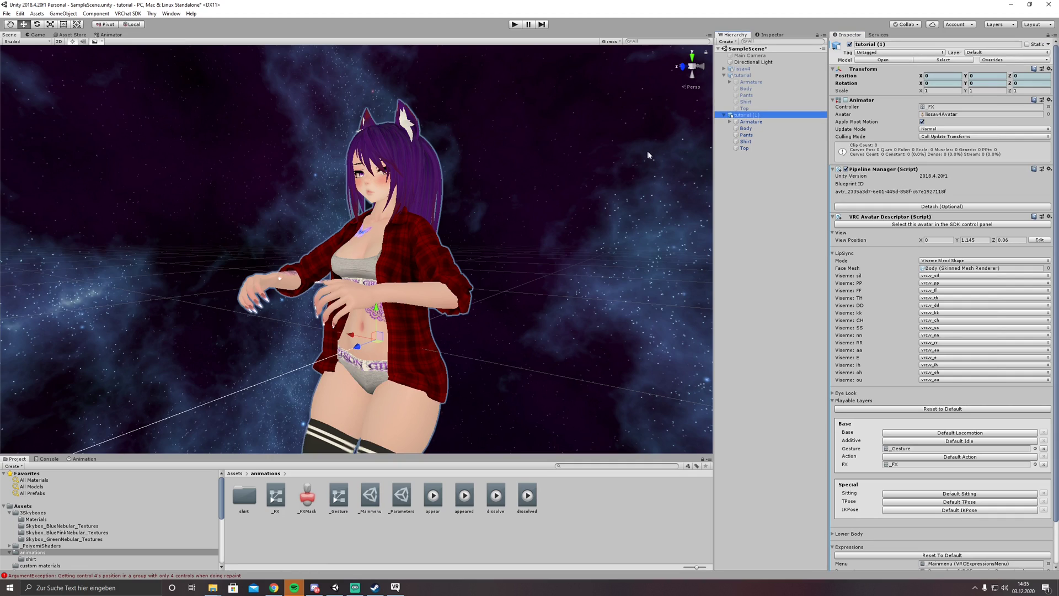
{"action": "left_click", "coordinate": [115, 34]}
{"action": "left_click", "coordinate": [48, 42]}
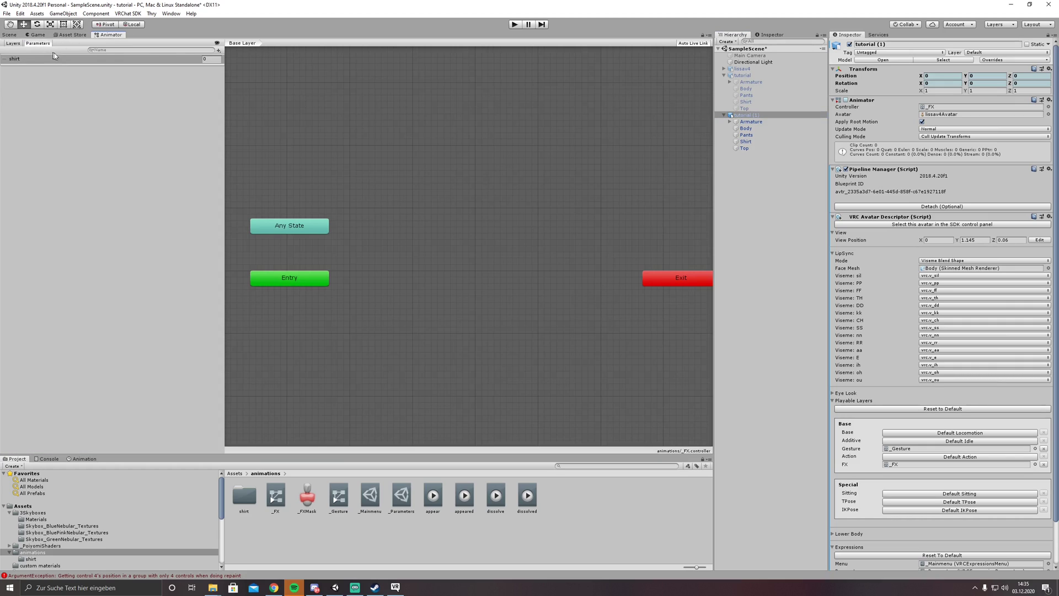
{"action": "left_click", "coordinate": [218, 51]}
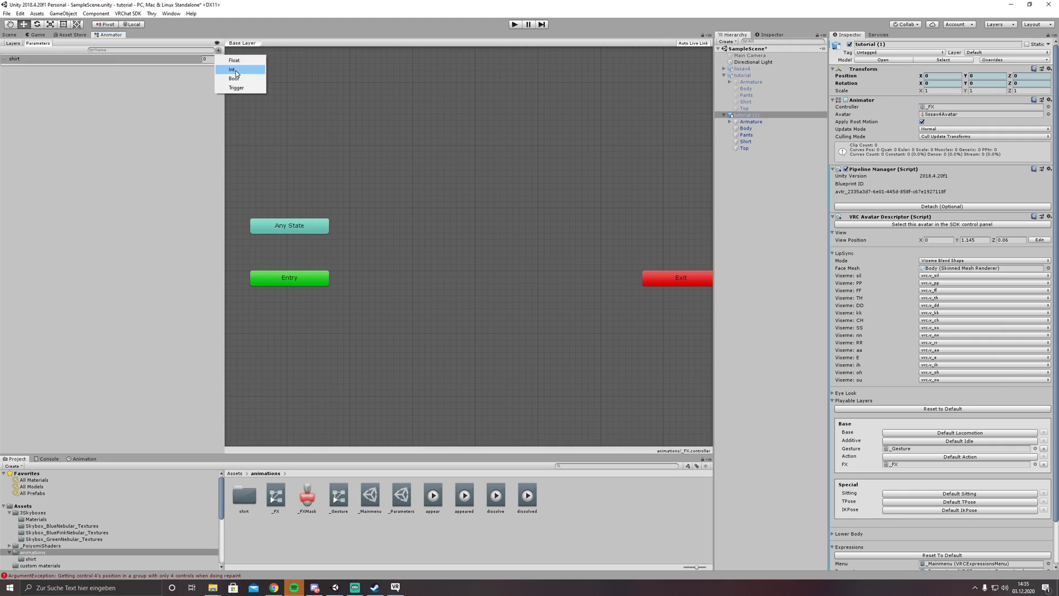
{"action": "left_click", "coordinate": [235, 70]}
{"action": "type", "text": "disso"}
{"action": "type", "text": "lve"}
{"action": "key", "text": "Return"}
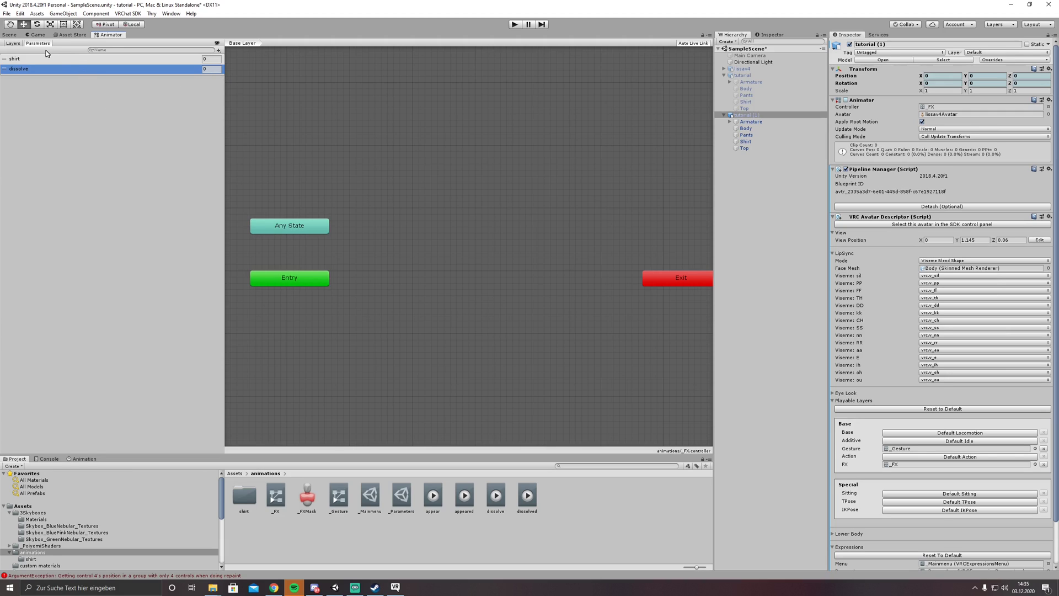
Step: Add a new animator layer named dissolve to the _FX controller
{"action": "left_click", "coordinate": [13, 44]}
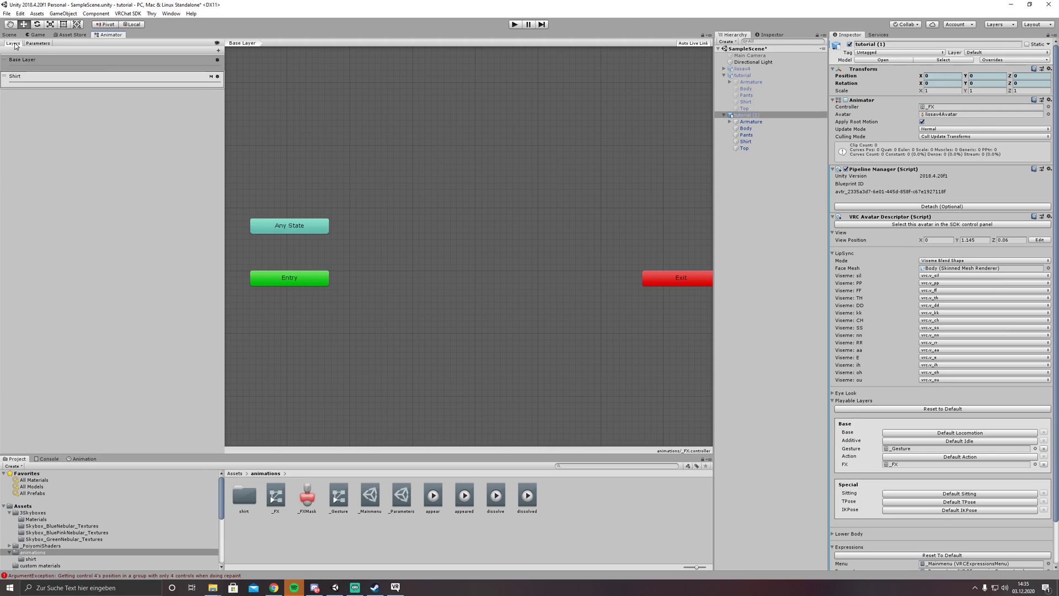
{"action": "left_click", "coordinate": [219, 51]}
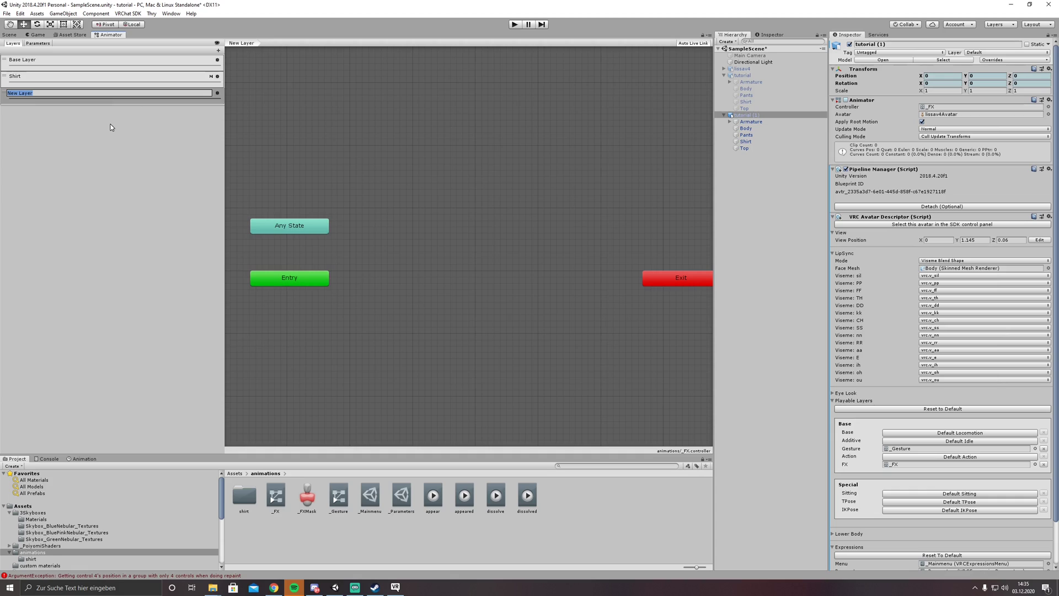
{"action": "type", "text": "disso"}
{"action": "type", "text": "lve"}
{"action": "key", "text": "Return"}
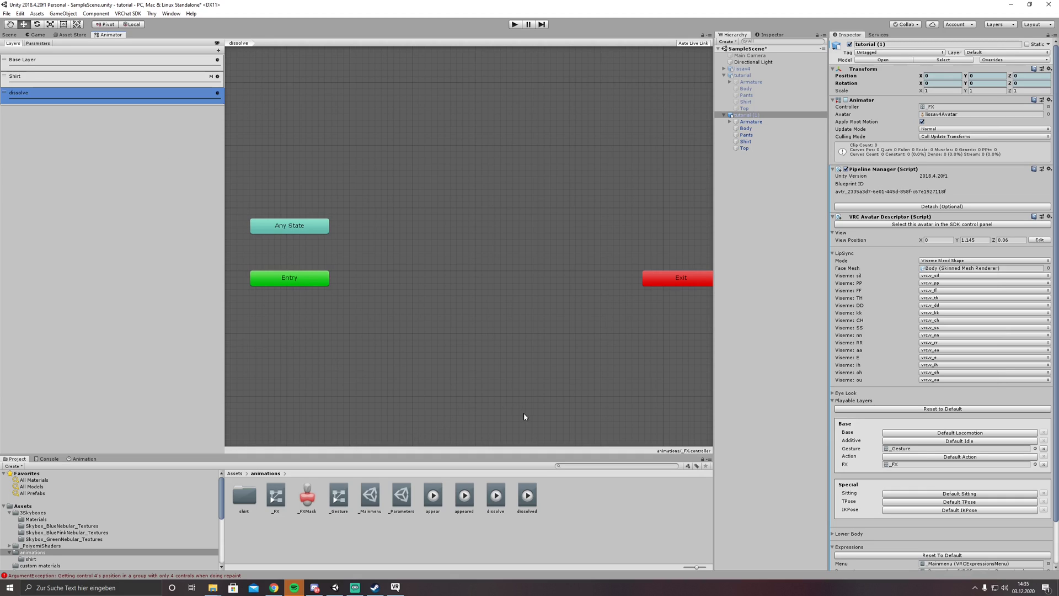
Step: Place the appeared clip as the dissolve layer's default state, add the dissolved, dissolve and appear clips, and arrange them in a loop
{"action": "left_click_drag", "start_coordinate": [465, 495], "coordinate": [427, 294]}
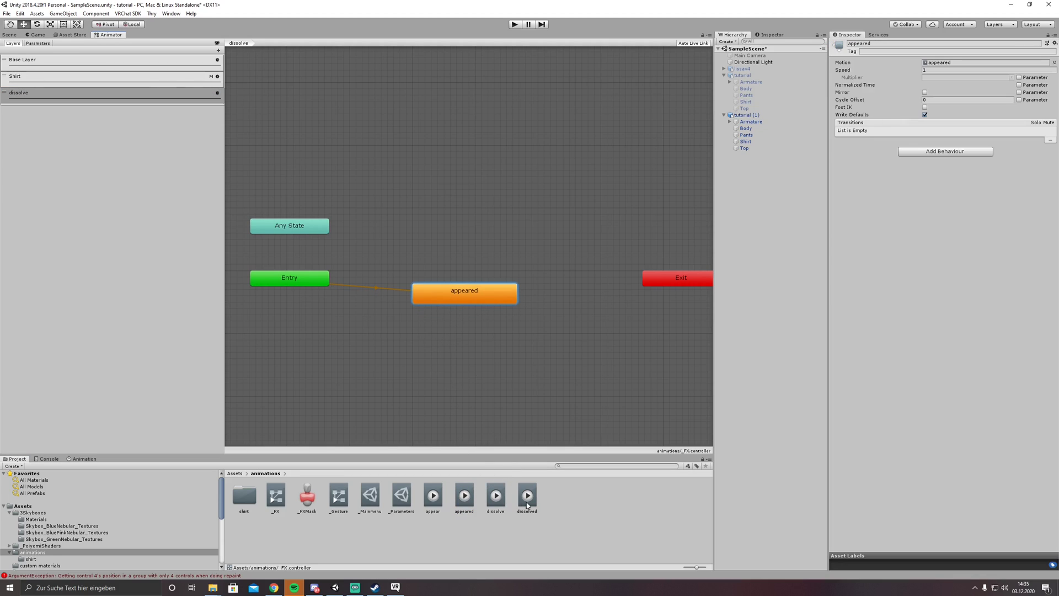
{"action": "left_click_drag", "start_coordinate": [527, 505], "coordinate": [455, 195]}
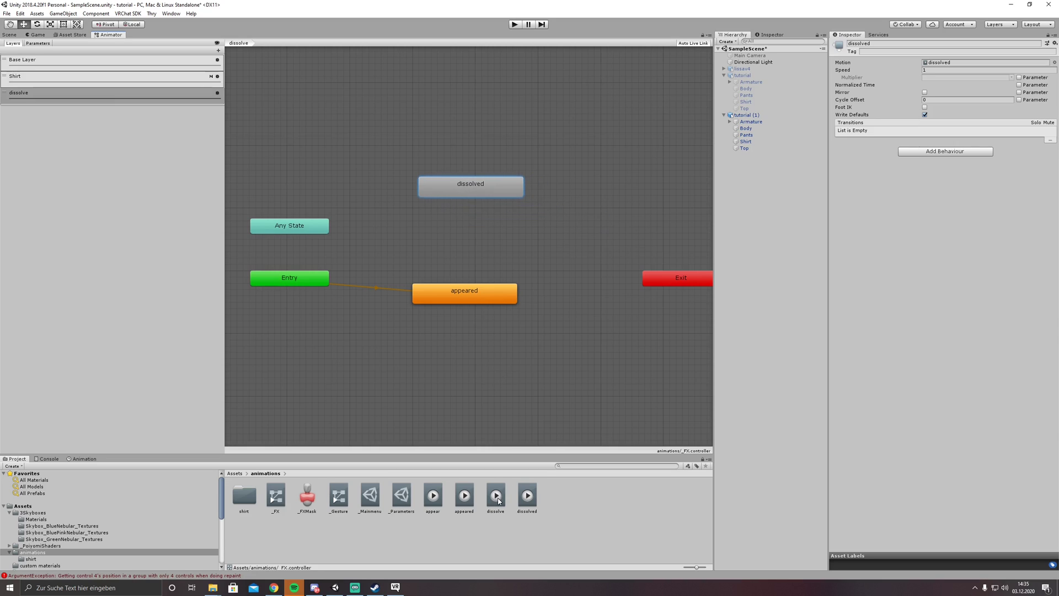
{"action": "left_click_drag", "start_coordinate": [498, 500], "coordinate": [532, 239]}
{"action": "left_click_drag", "start_coordinate": [432, 500], "coordinate": [419, 233]}
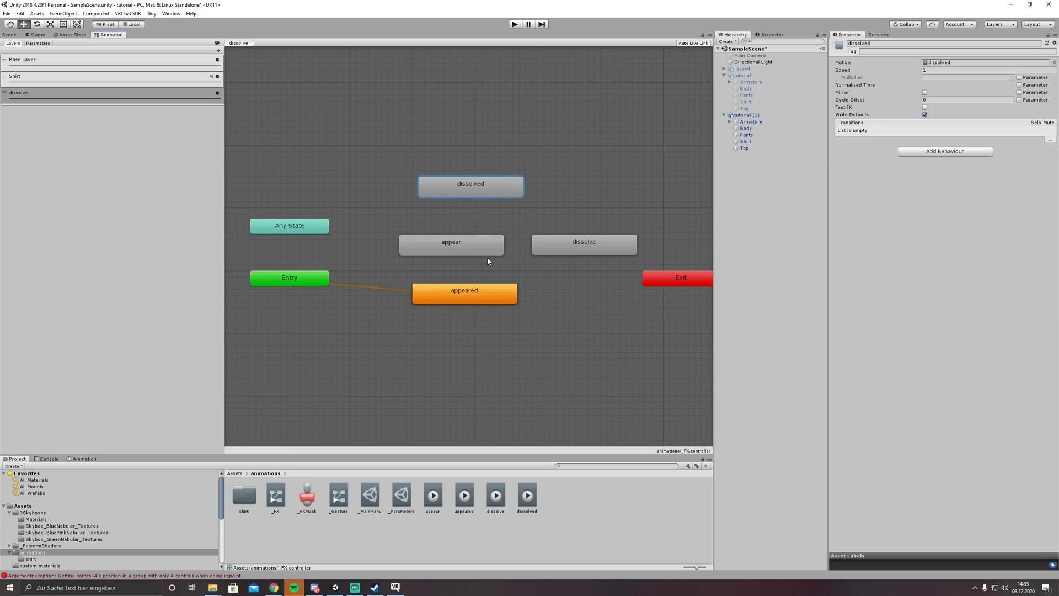
{"action": "left_click_drag", "start_coordinate": [458, 295], "coordinate": [471, 295]}
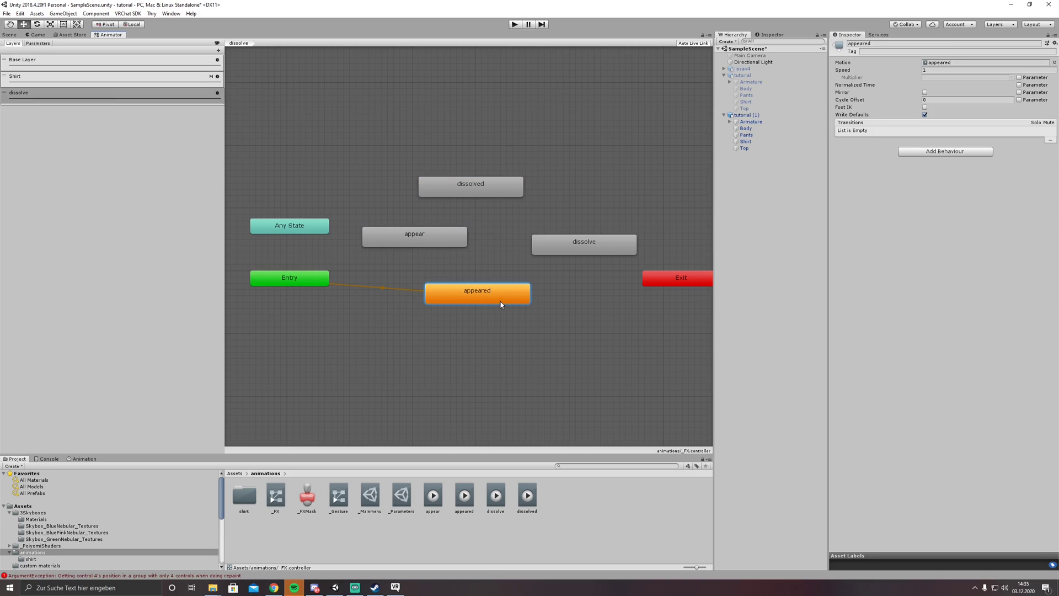
Step: Create transitions from appeared to dissolve and from dissolve to dissolved
{"action": "right_click", "coordinate": [501, 293]}
{"action": "left_click", "coordinate": [543, 298]}
{"action": "left_click", "coordinate": [569, 243]}
{"action": "right_click", "coordinate": [582, 237]}
{"action": "left_click", "coordinate": [598, 241]}
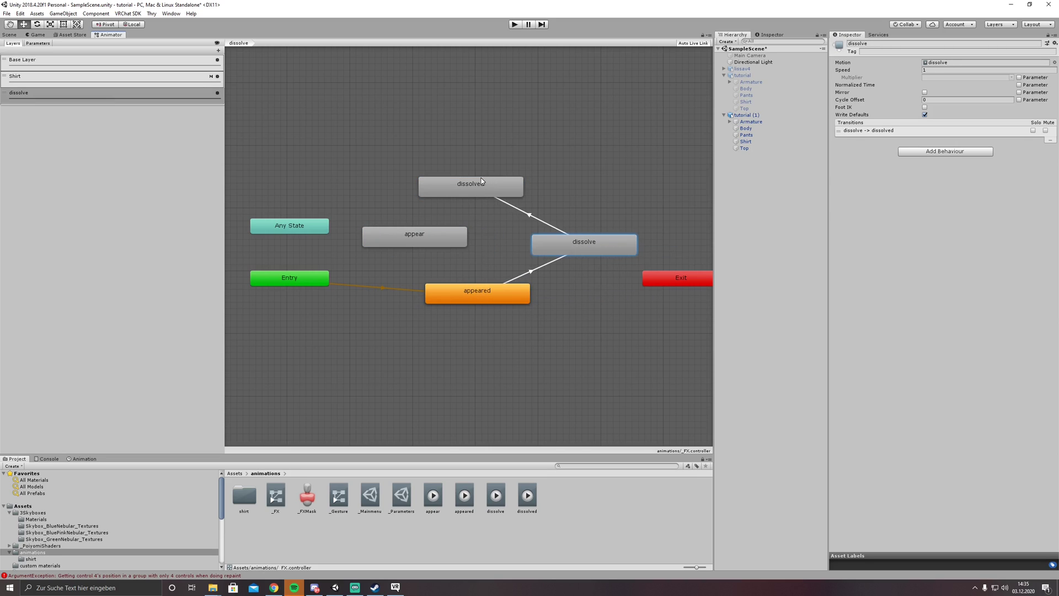
{"action": "left_click", "coordinate": [485, 187]}
Step: Create transitions from dissolved to appear and from appear to appeared, and tidy the positions of the appear and Entry nodes
{"action": "right_click", "coordinate": [486, 190]}
{"action": "left_click", "coordinate": [502, 196]}
{"action": "left_click", "coordinate": [435, 232]}
{"action": "right_click", "coordinate": [432, 226]}
{"action": "left_click", "coordinate": [449, 231]}
{"action": "left_click", "coordinate": [457, 294]}
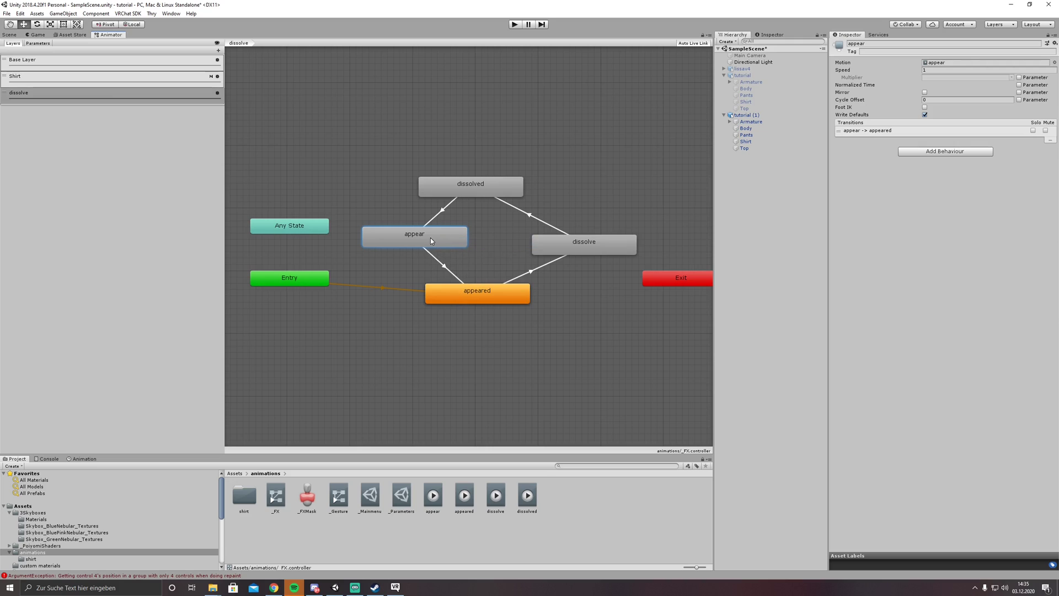
{"action": "left_click_drag", "start_coordinate": [431, 241], "coordinate": [420, 248]}
{"action": "mouse_move", "coordinate": [311, 284]}
{"action": "left_mouse_down"}
{"action": "mouse_move", "coordinate": [317, 313]}
{"action": "mouse_move", "coordinate": [313, 292]}
{"action": "left_mouse_up"}
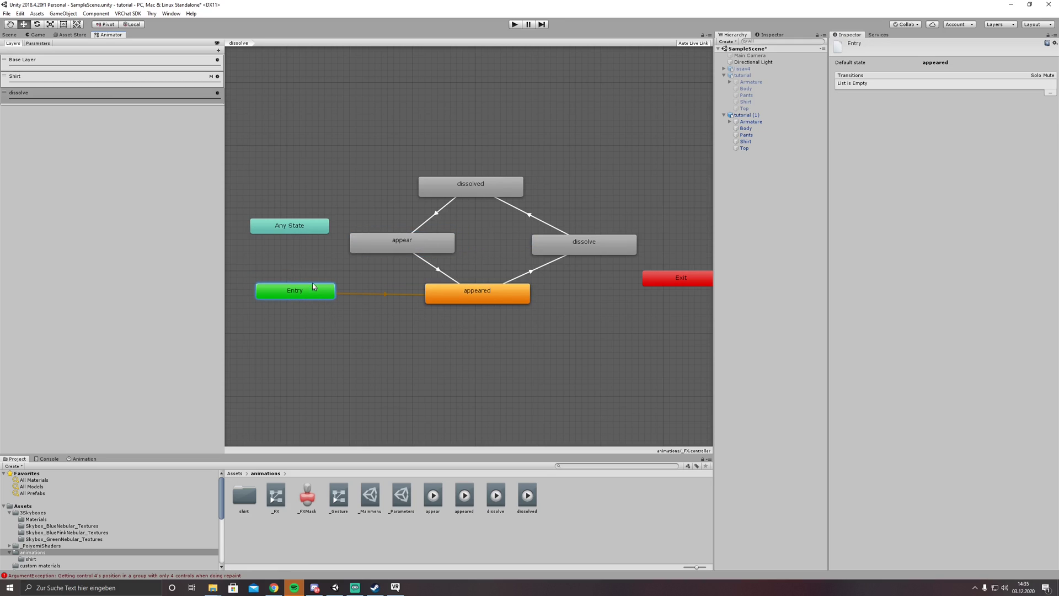
Step: Set the dissolve layer's weight to 1 and its avatar mask to _FXMask
{"action": "left_click", "coordinate": [217, 93]}
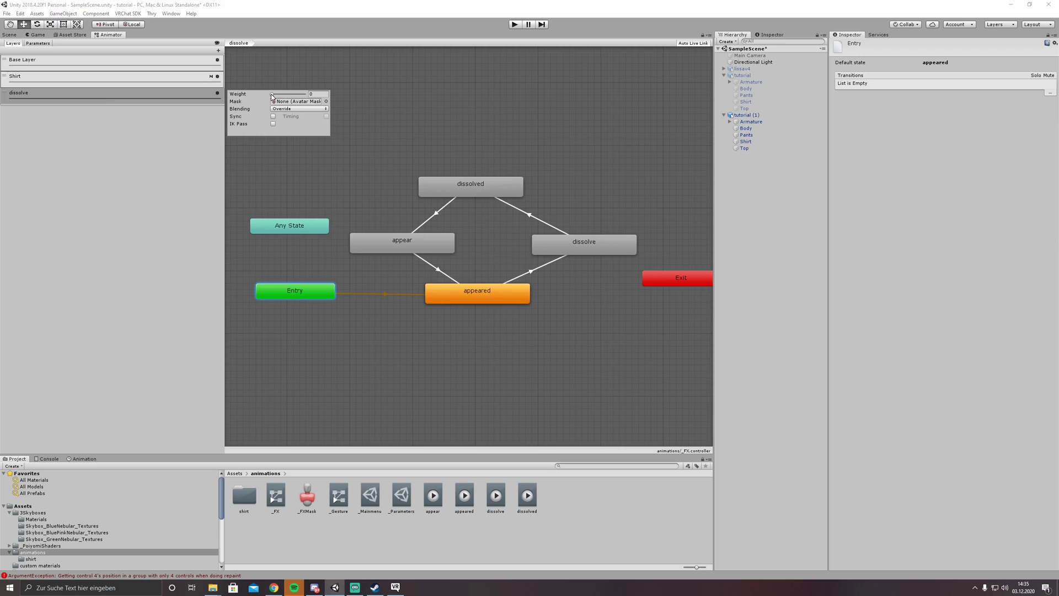
{"action": "left_click_drag", "start_coordinate": [272, 94], "coordinate": [356, 116]}
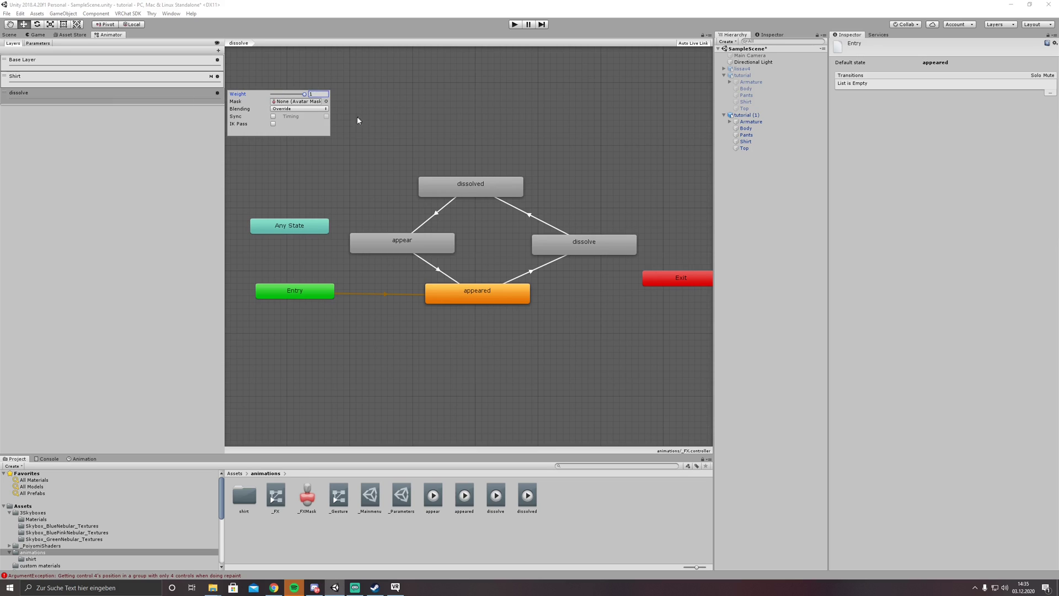
{"action": "left_click", "coordinate": [326, 102]}
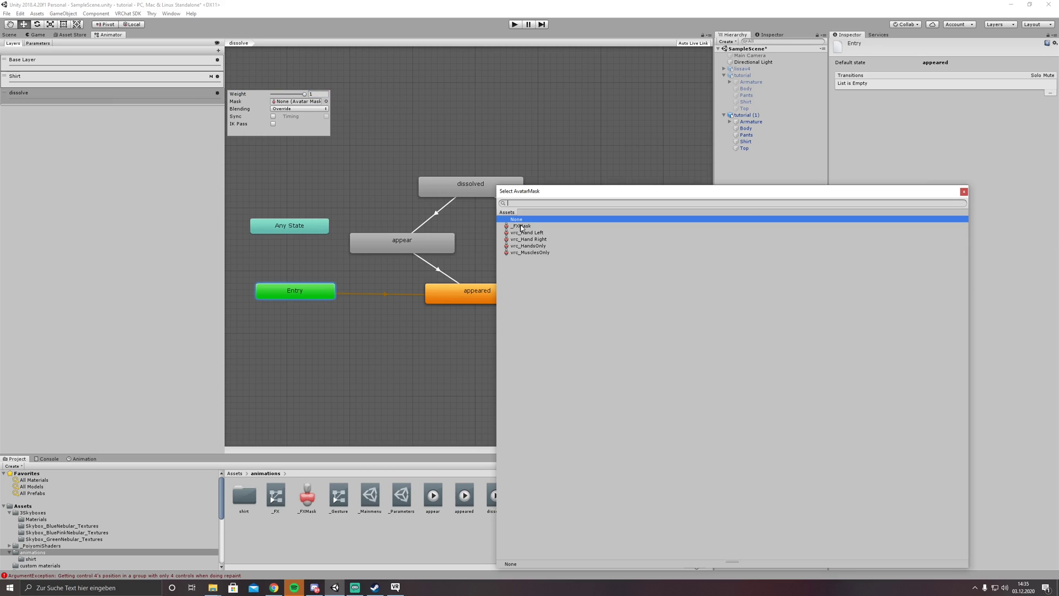
{"action": "left_click", "coordinate": [521, 226]}
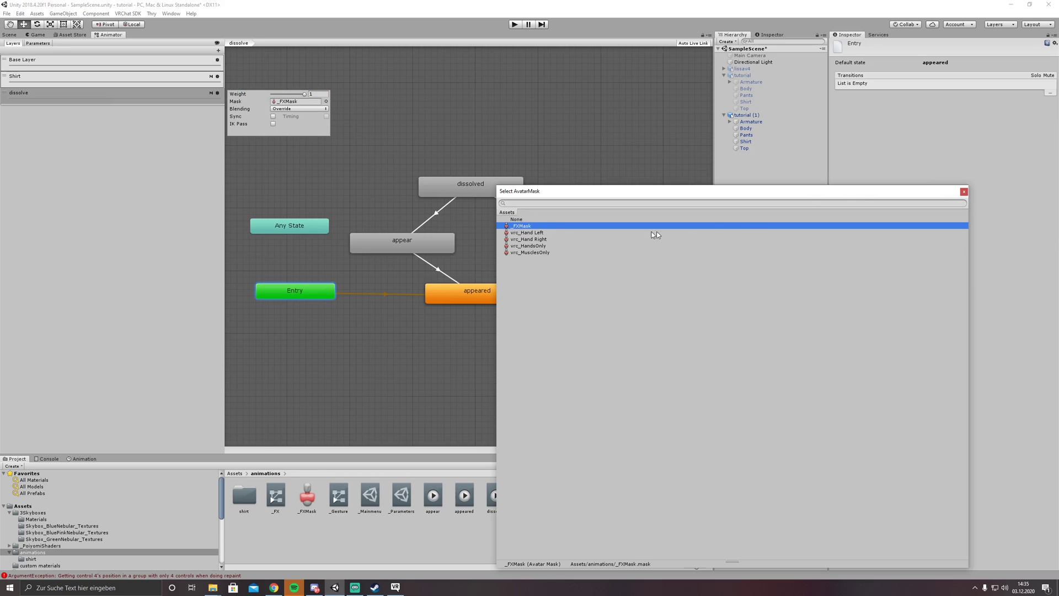
{"action": "left_click", "coordinate": [964, 192]}
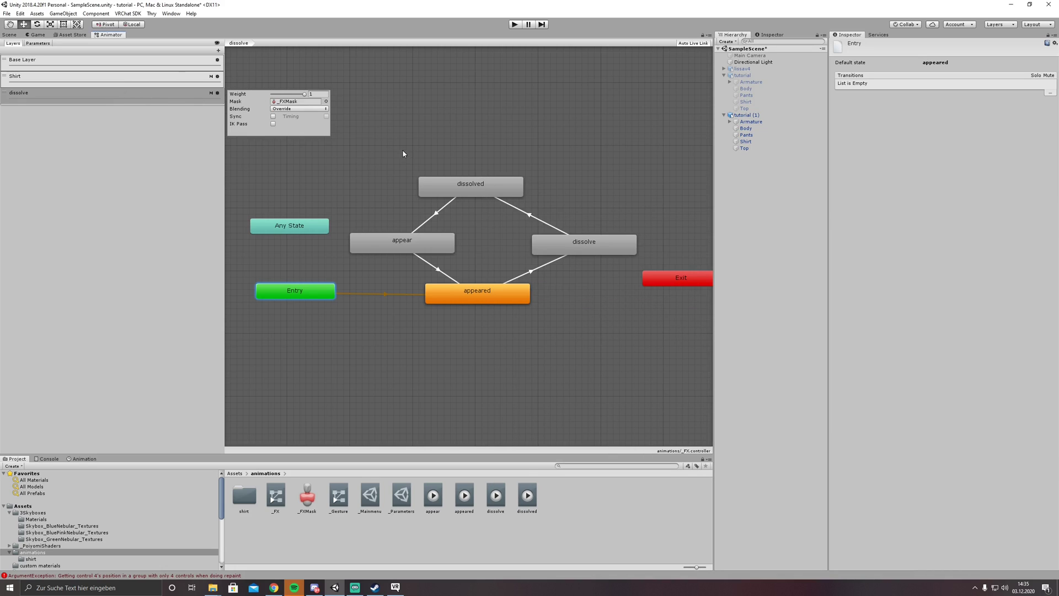
{"action": "left_click", "coordinate": [362, 180]}
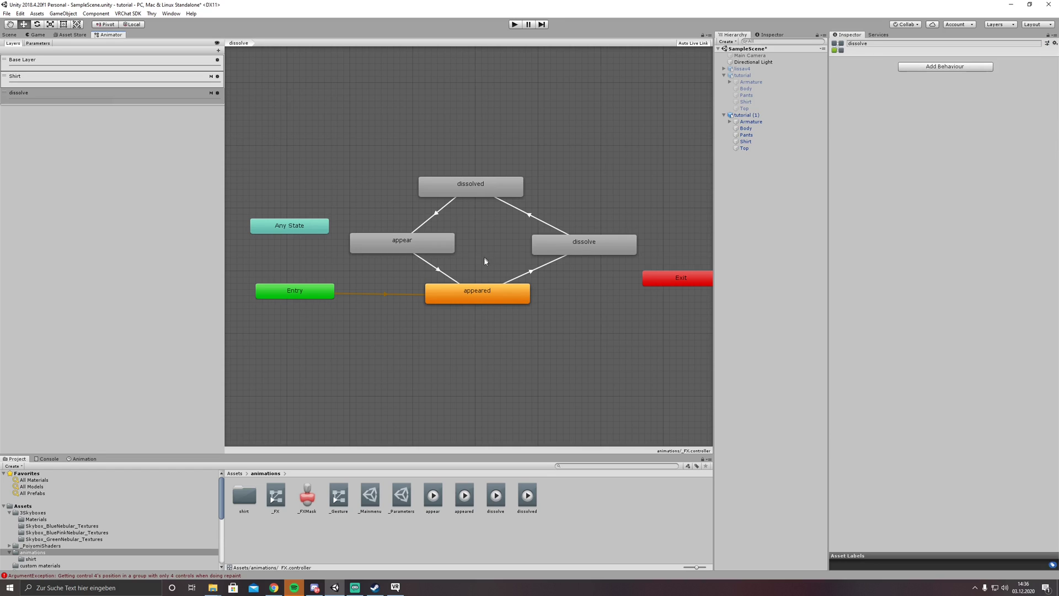
Step: Turn off Write Defaults on the appeared, dissolve, dissolved and appear states, and align appeared beneath dissolved
{"action": "left_click", "coordinate": [483, 298]}
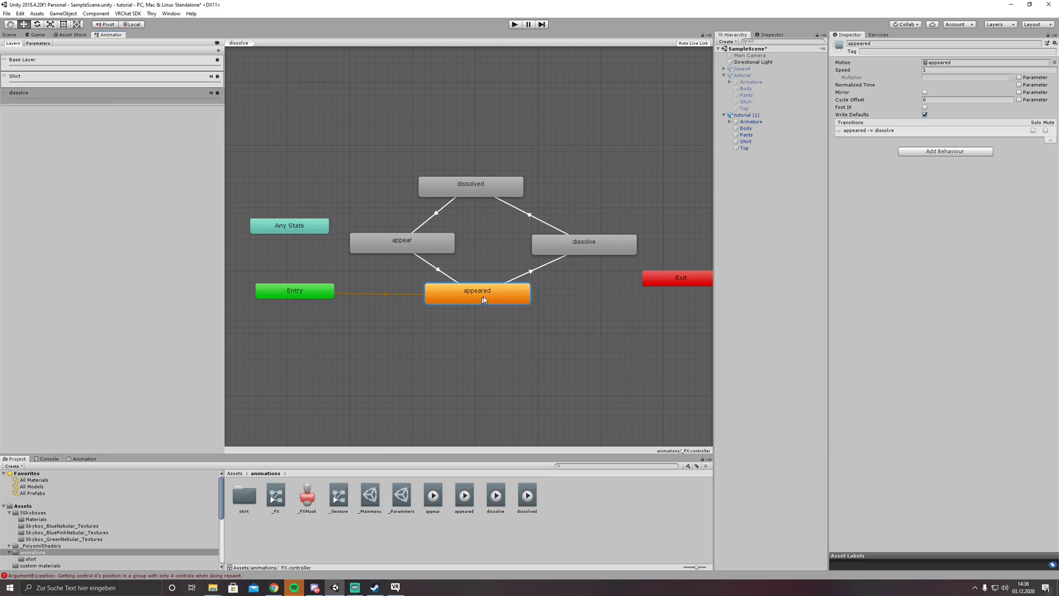
{"action": "left_click", "coordinate": [573, 243]}
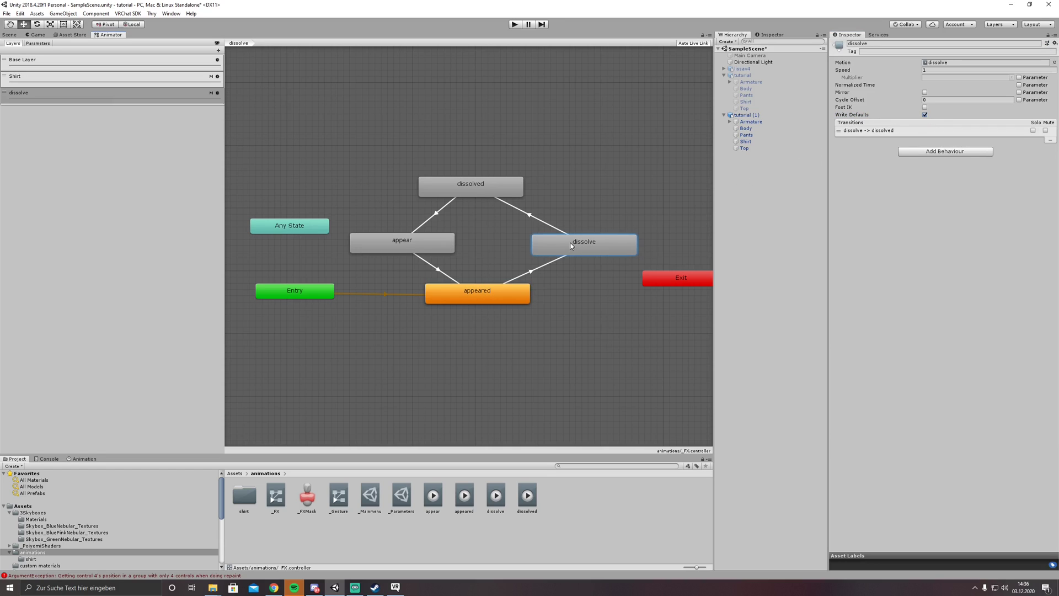
{"action": "left_click", "coordinate": [925, 115]}
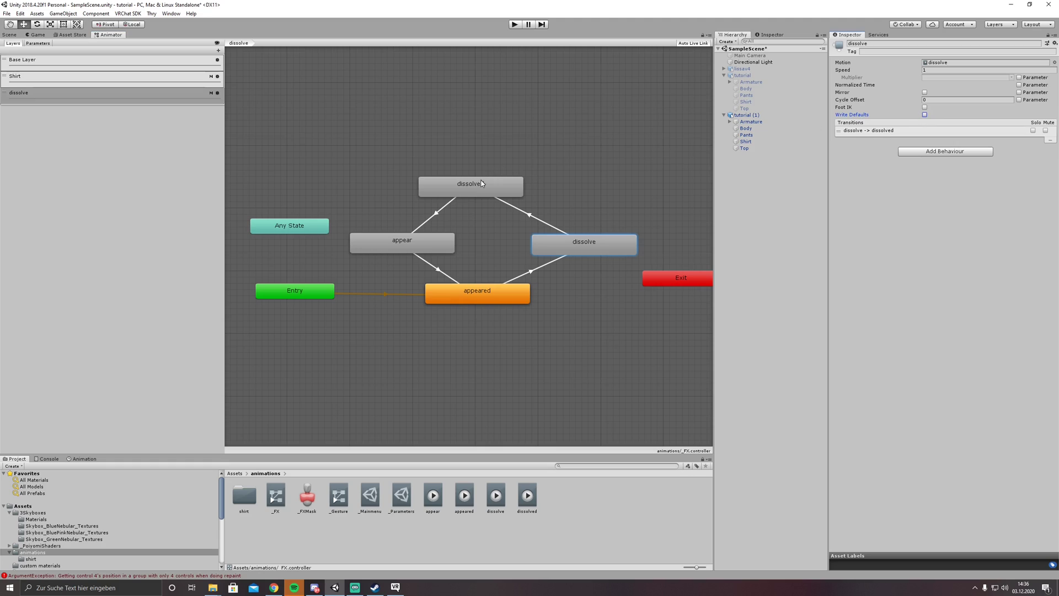
{"action": "left_click", "coordinate": [482, 183]}
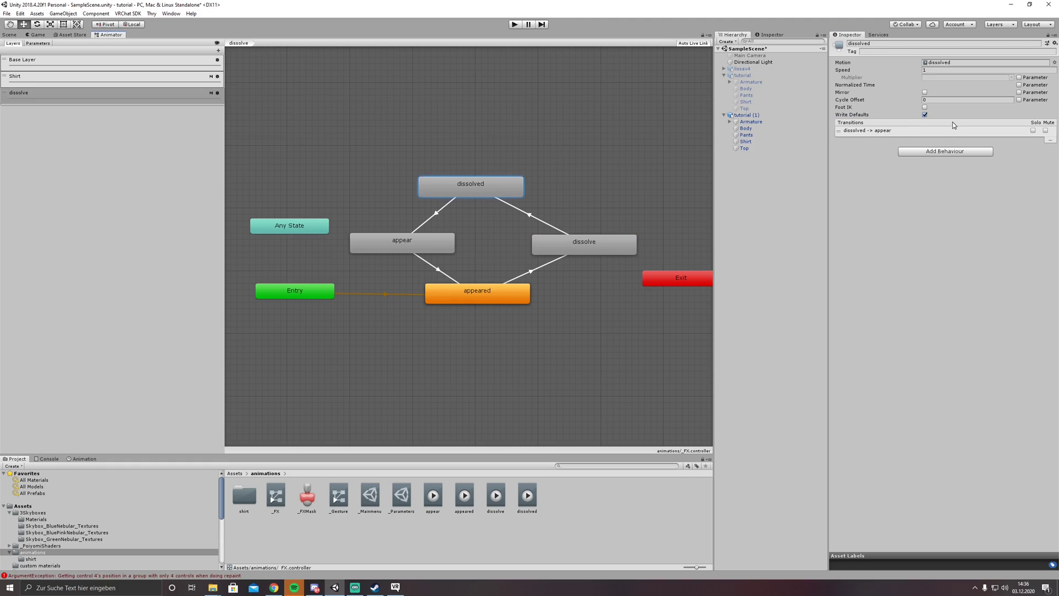
{"action": "left_click", "coordinate": [925, 114]}
{"action": "left_click", "coordinate": [435, 247]}
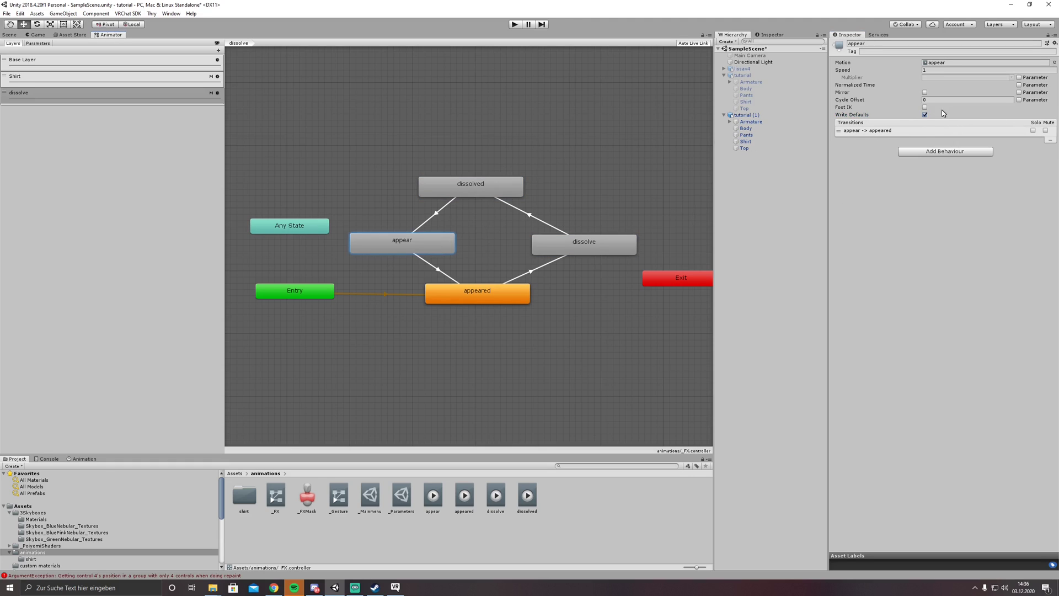
{"action": "left_click", "coordinate": [925, 115]}
{"action": "left_click_drag", "start_coordinate": [487, 298], "coordinate": [479, 303]}
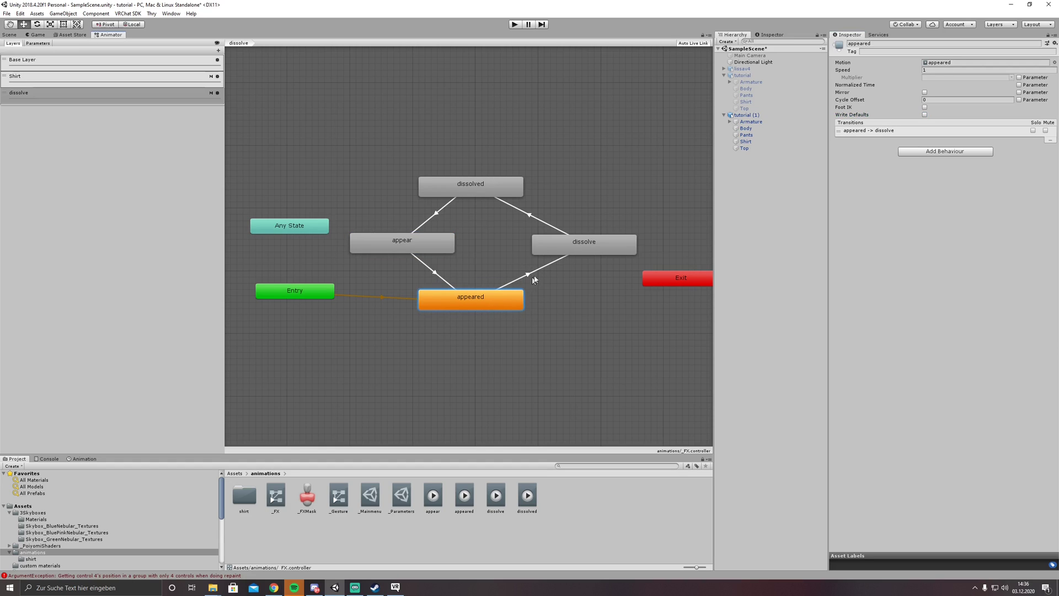
Step: Give the appeared to dissolve transition the condition dissolve Equals 1 and disable its Has Exit Time
{"action": "left_click", "coordinate": [524, 275]}
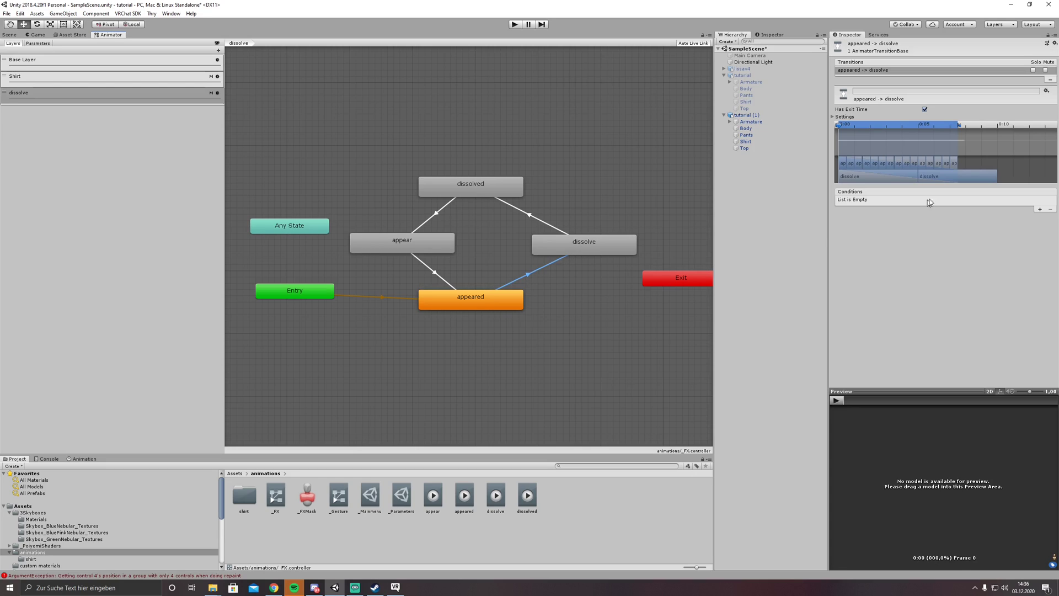
{"action": "left_click", "coordinate": [921, 199]}
{"action": "left_click", "coordinate": [875, 232]}
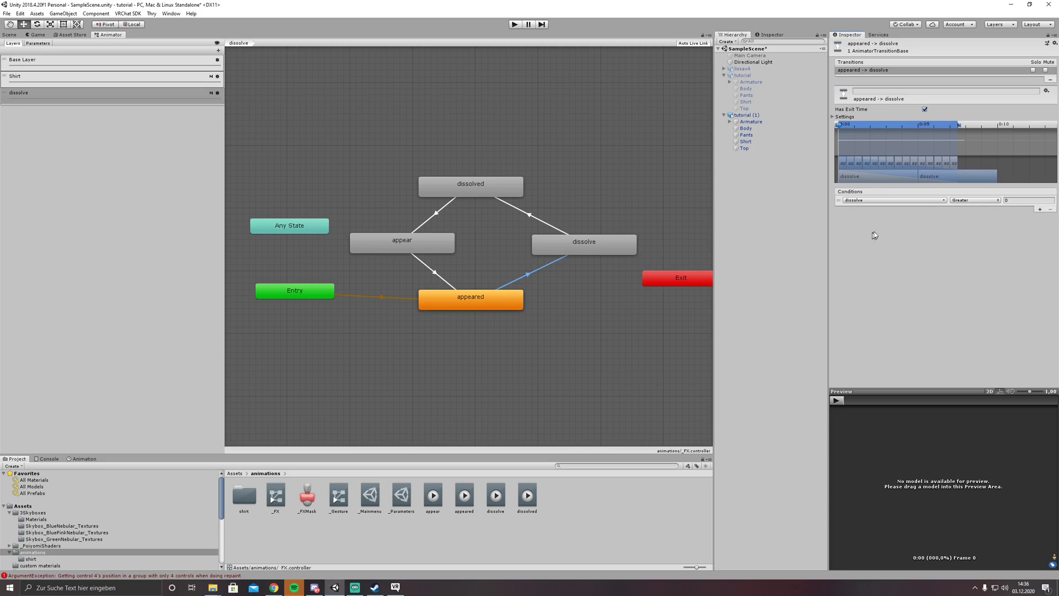
{"action": "left_click", "coordinate": [962, 199]}
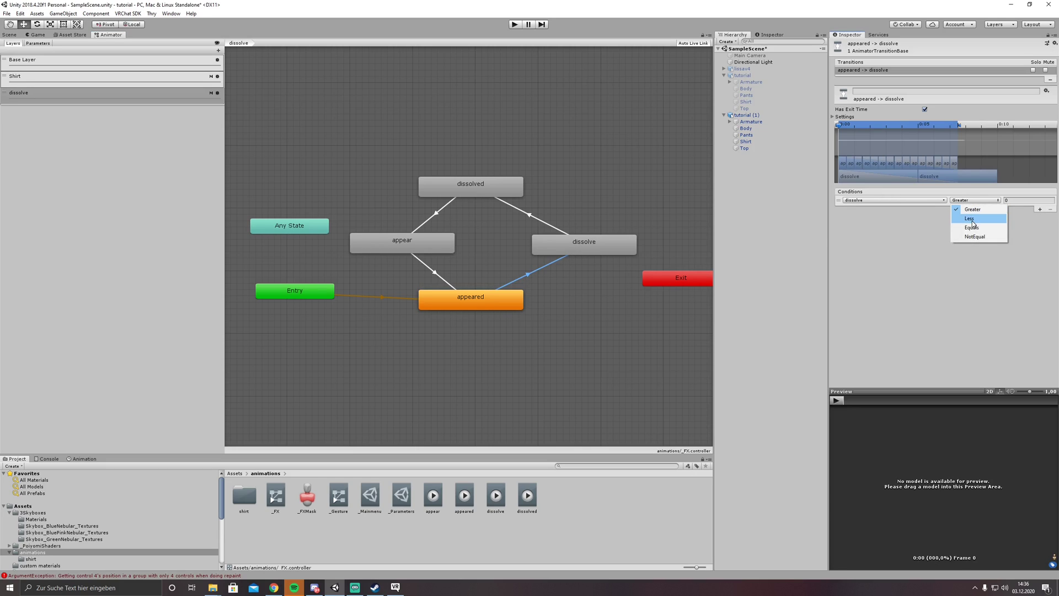
{"action": "left_click", "coordinate": [971, 227]}
{"action": "left_click", "coordinate": [1026, 200]}
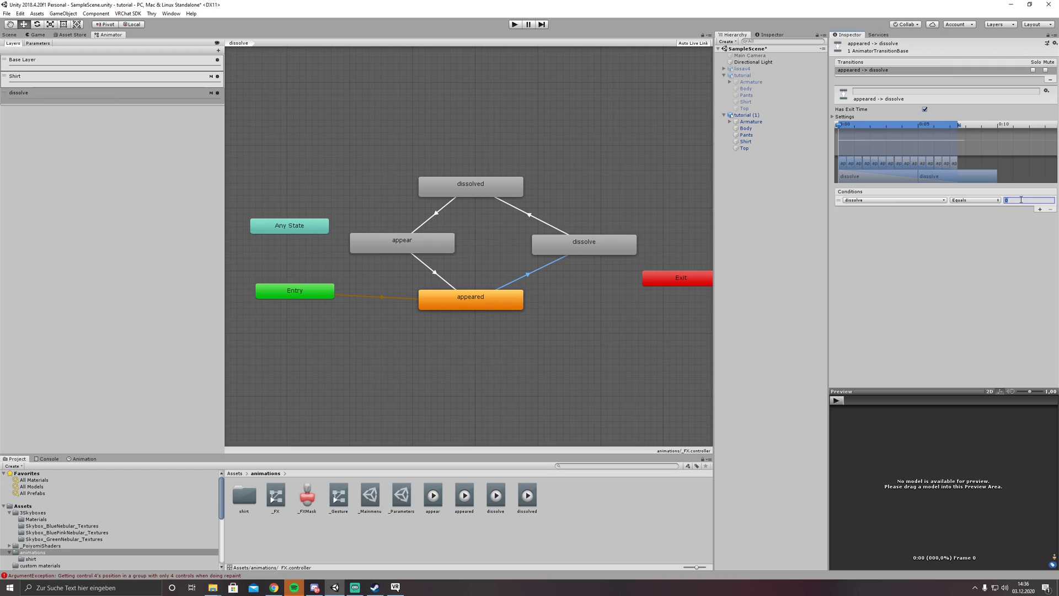
{"action": "type", "text": "1"}
{"action": "left_click", "coordinate": [925, 109]}
Step: Set the dissolve state's speed to 0.03
{"action": "left_click", "coordinate": [565, 249]}
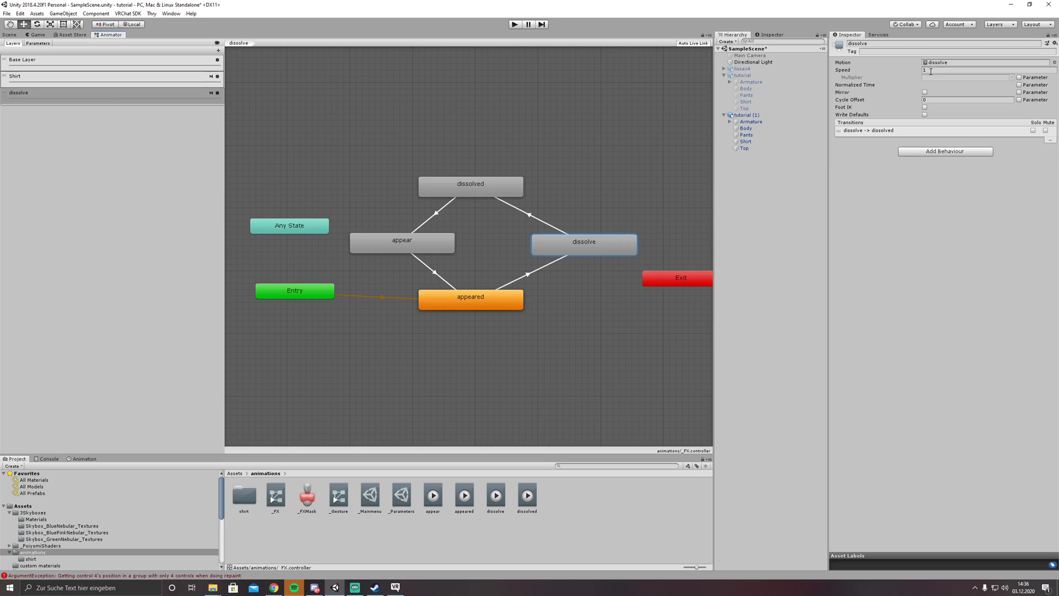
{"action": "left_click", "coordinate": [932, 70]}
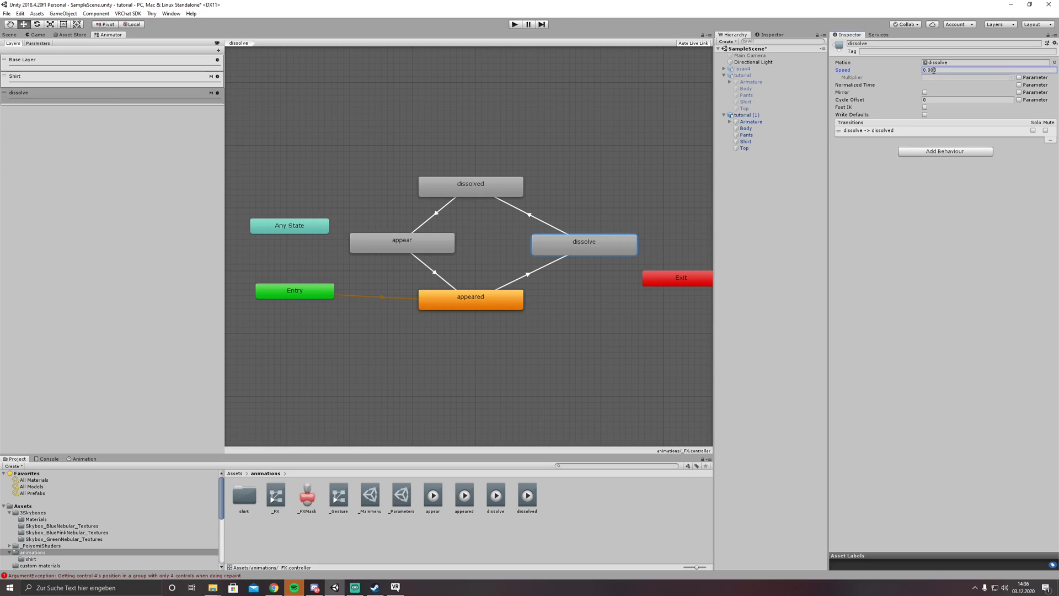
{"action": "type", "text": "0.003"}
{"action": "key", "text": "BackSpace"}
{"action": "key", "text": "Return"}
Step: Shift the dissolved state slightly to the right, and make its transition to appear require dissolve Equals 0 without Has Exit Time
{"action": "left_click_drag", "start_coordinate": [476, 188], "coordinate": [490, 188]}
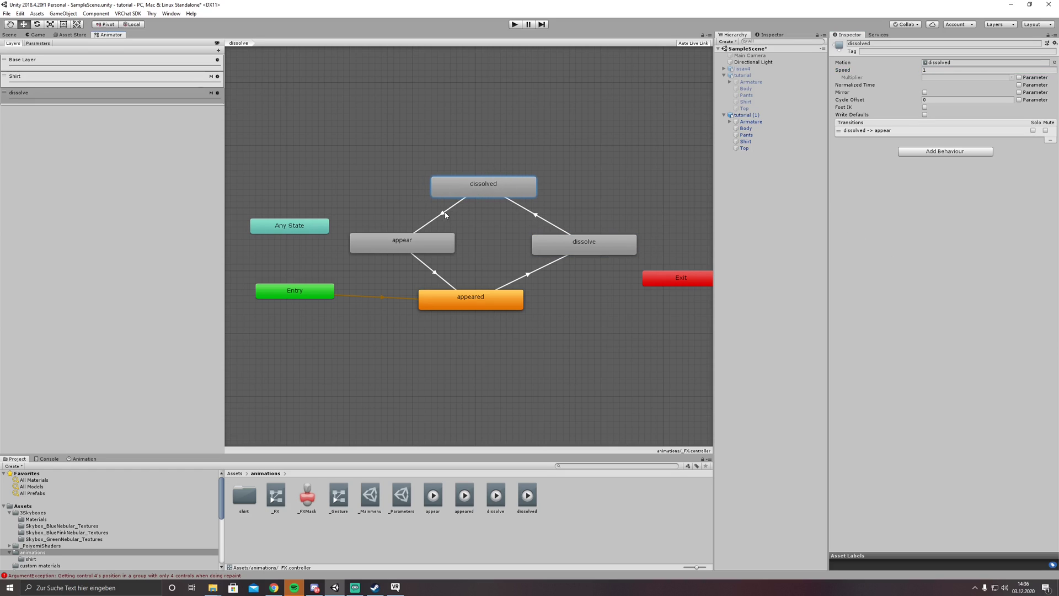
{"action": "left_click", "coordinate": [445, 215]}
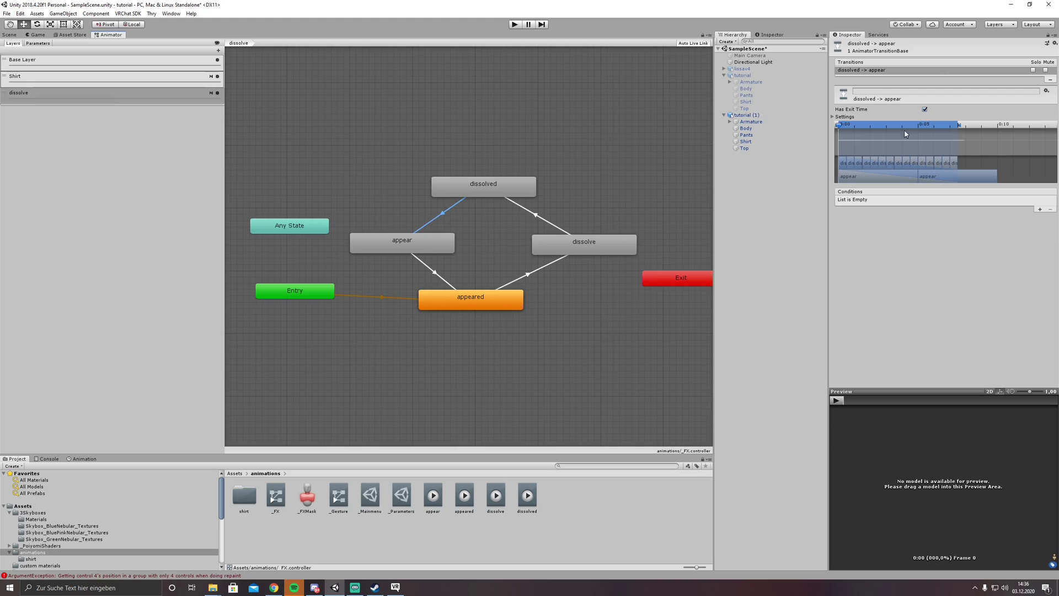
{"action": "left_click", "coordinate": [924, 110]}
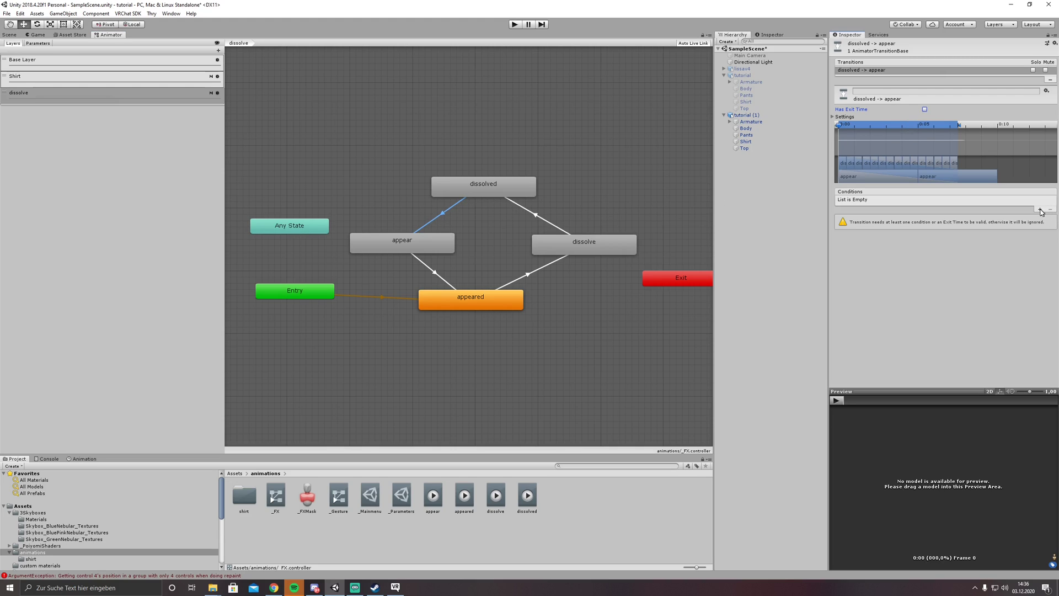
{"action": "left_click", "coordinate": [1040, 209]}
{"action": "left_click", "coordinate": [898, 200]}
{"action": "left_click", "coordinate": [900, 224]}
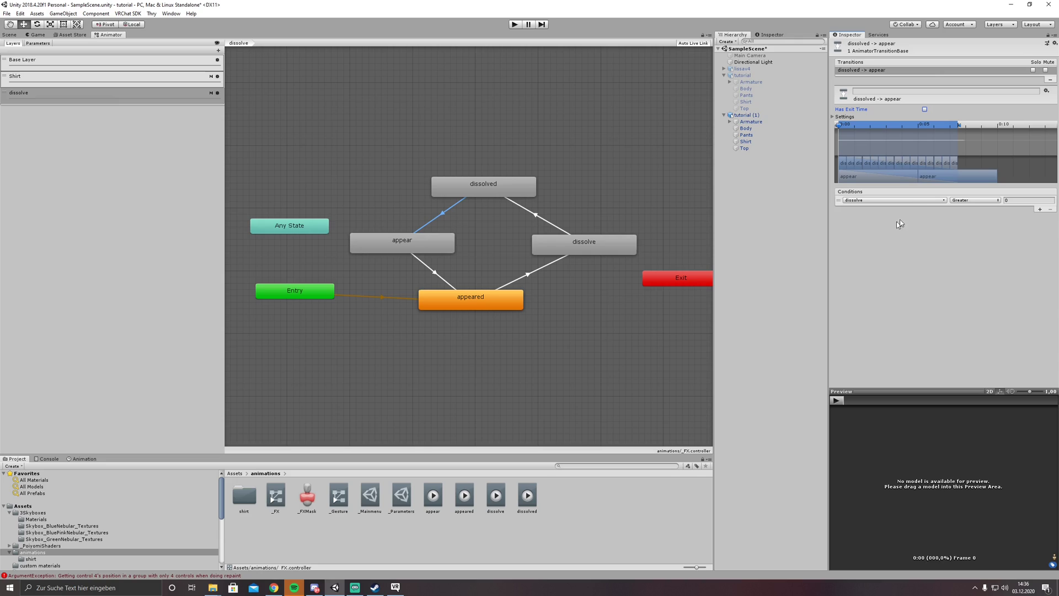
{"action": "left_click", "coordinate": [974, 200]}
{"action": "left_click", "coordinate": [971, 227]}
Step: Set the appear state's speed to 0.03
{"action": "left_click", "coordinate": [405, 240]}
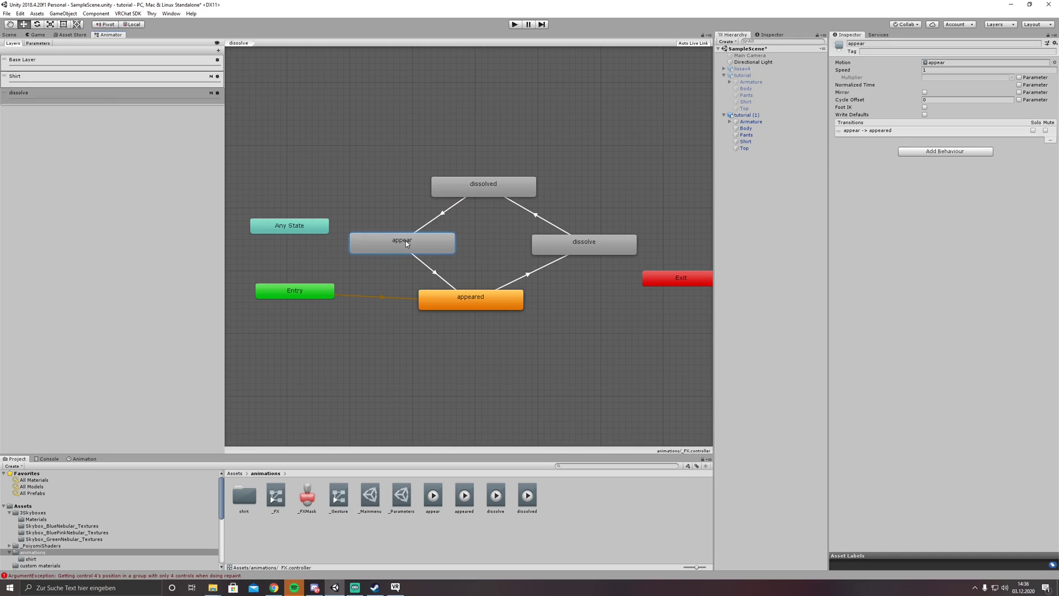
{"action": "left_click", "coordinate": [924, 71]}
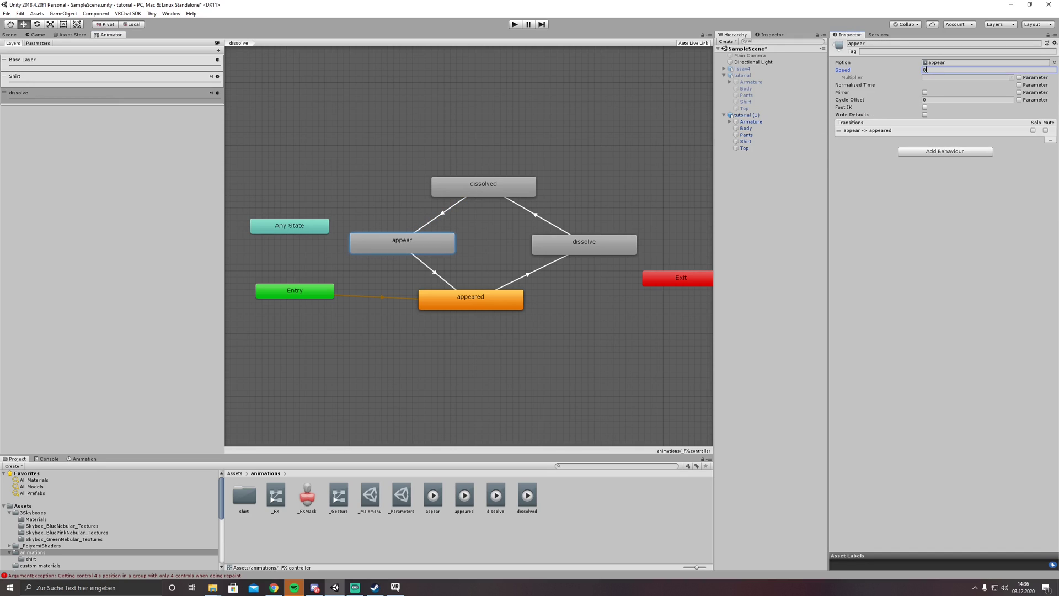
{"action": "type", "text": "0.03"}
{"action": "left_click", "coordinate": [886, 233]}
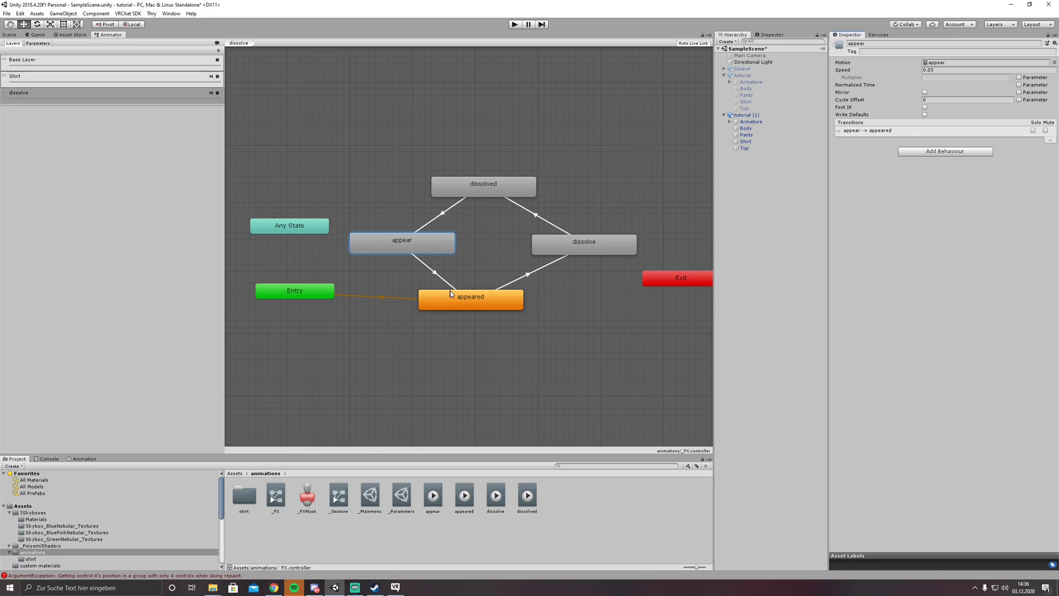
Step: Align appeared beneath dissolved, move shirt-on-appeared beneath shirtoff in the Shirt layer, and return to the dissolve layer
{"action": "left_click_drag", "start_coordinate": [471, 302], "coordinate": [484, 303]}
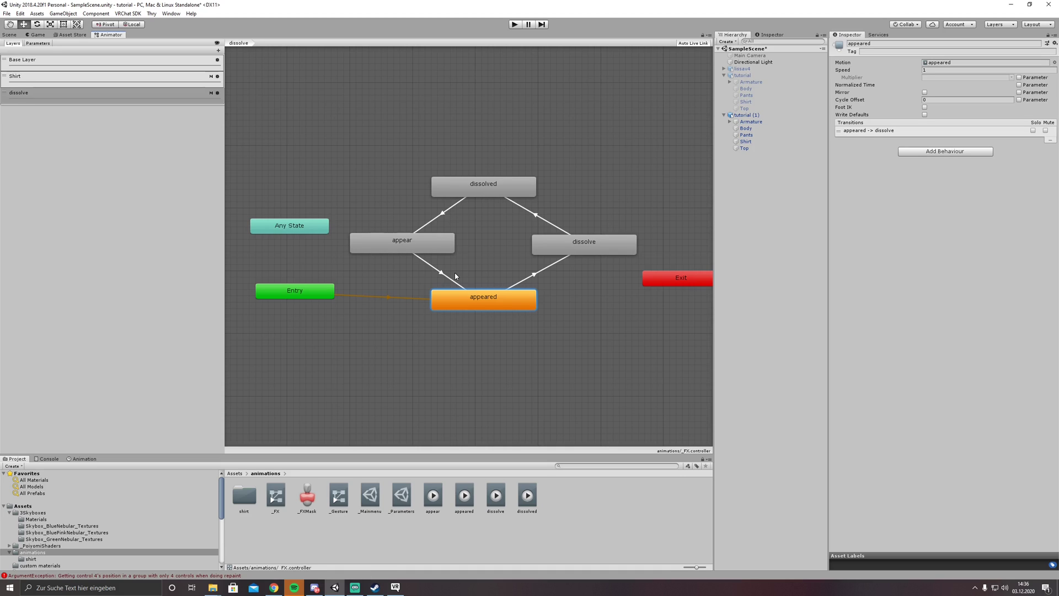
{"action": "left_click", "coordinate": [123, 80]}
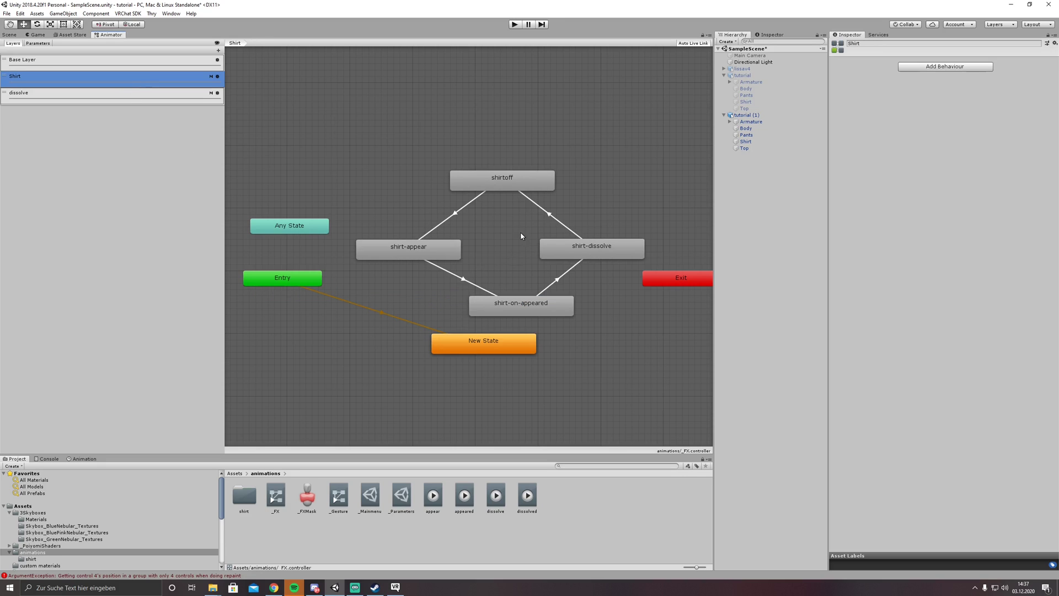
{"action": "left_click_drag", "start_coordinate": [521, 310], "coordinate": [509, 310]}
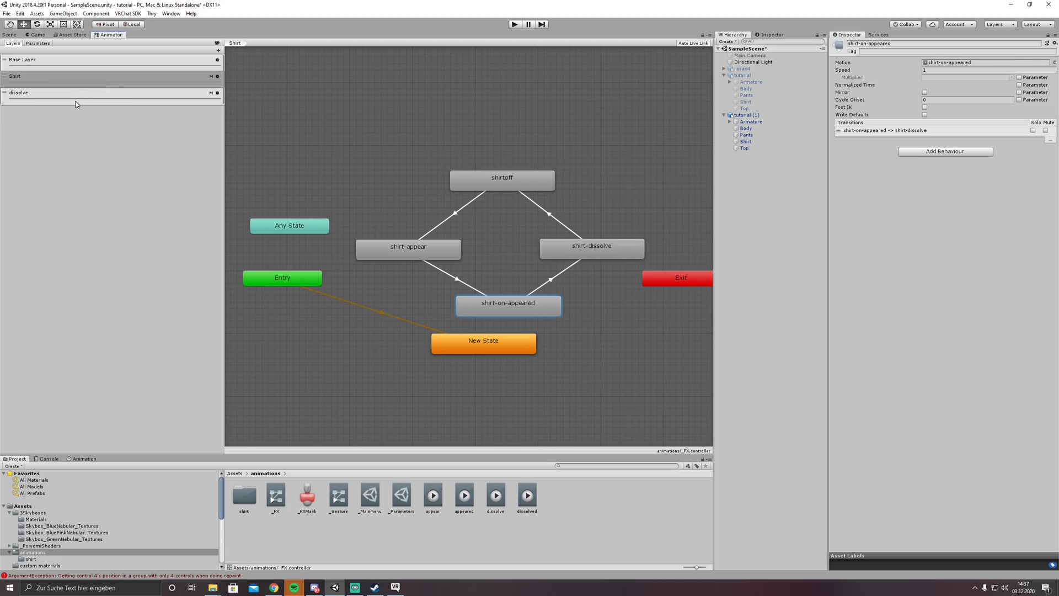
{"action": "left_click", "coordinate": [77, 104]}
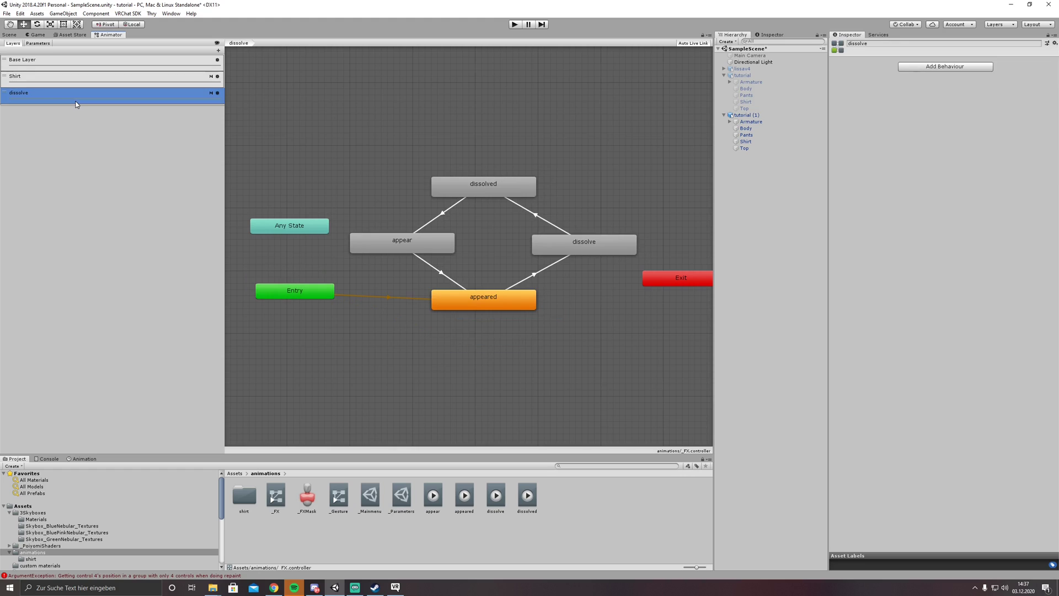
Step: Run the scene in Play mode and view the avatar in the Scene view alongside its animator states
{"action": "left_click", "coordinate": [12, 34]}
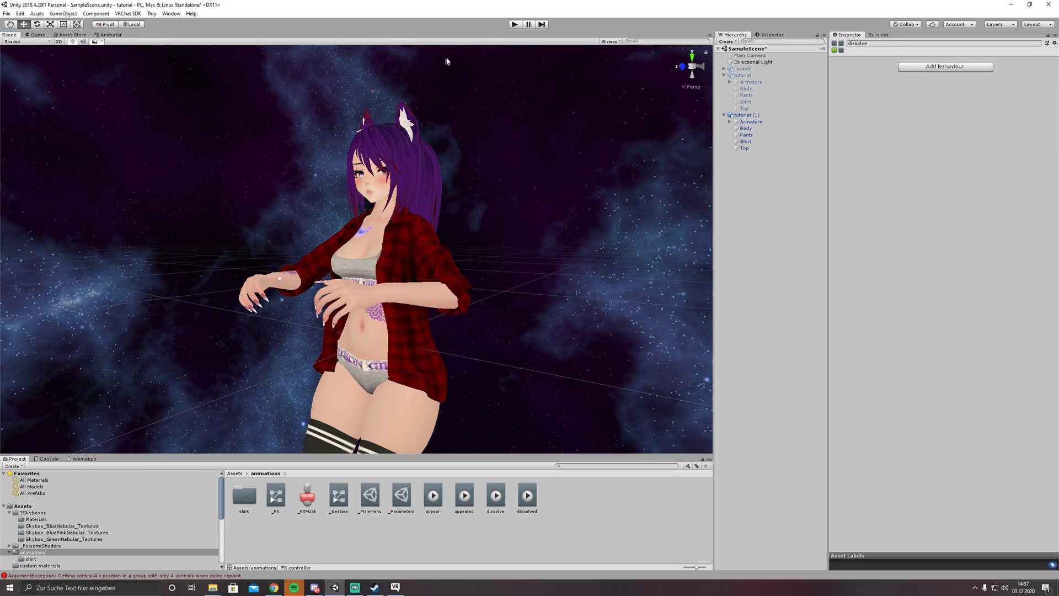
{"action": "left_click", "coordinate": [515, 24]}
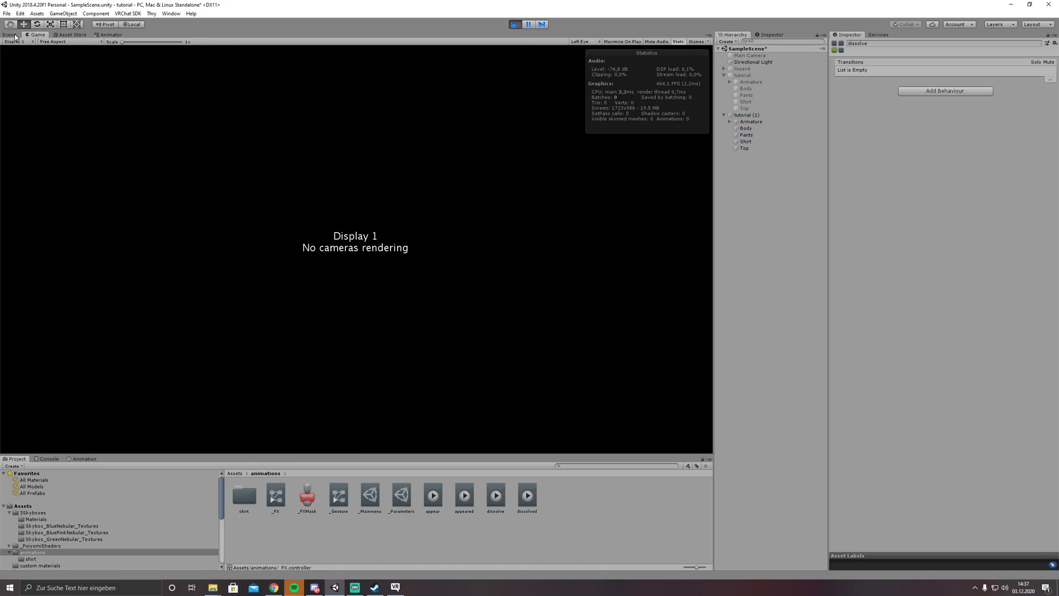
{"action": "left_click", "coordinate": [14, 36]}
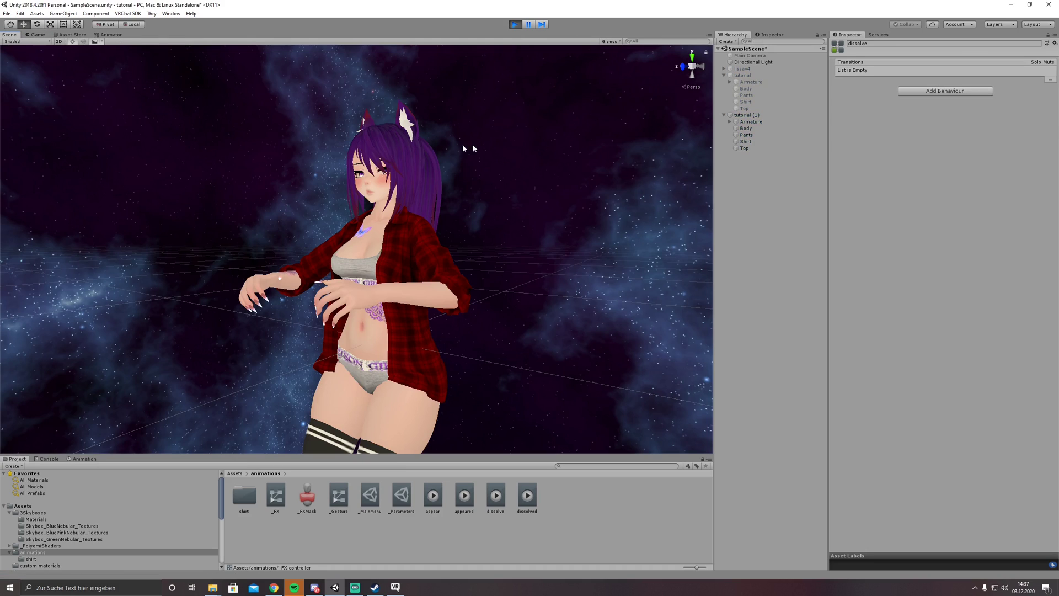
{"action": "left_click", "coordinate": [111, 35]}
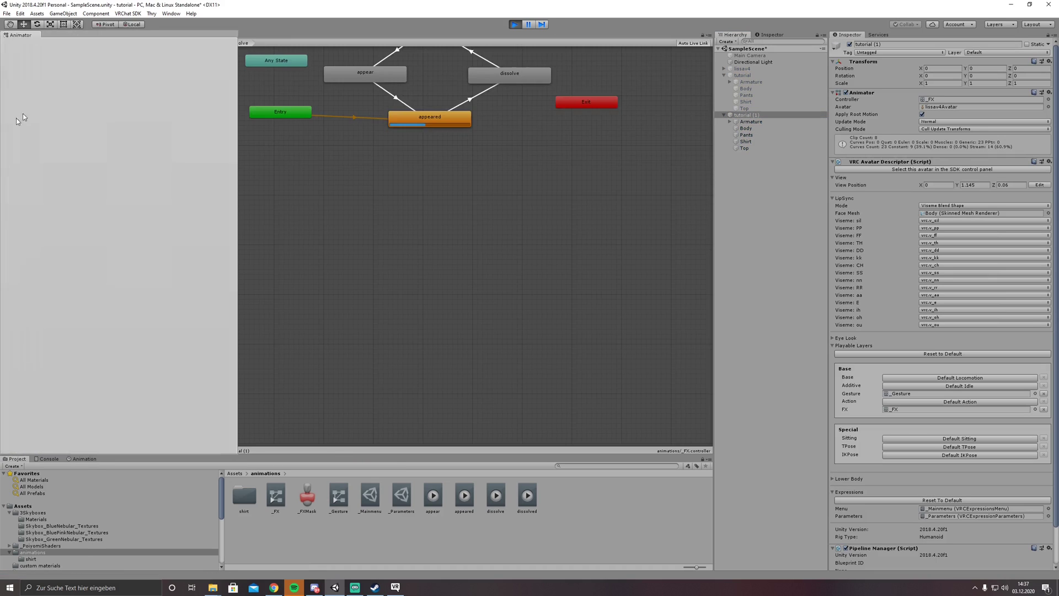
{"action": "left_click", "coordinate": [11, 34]}
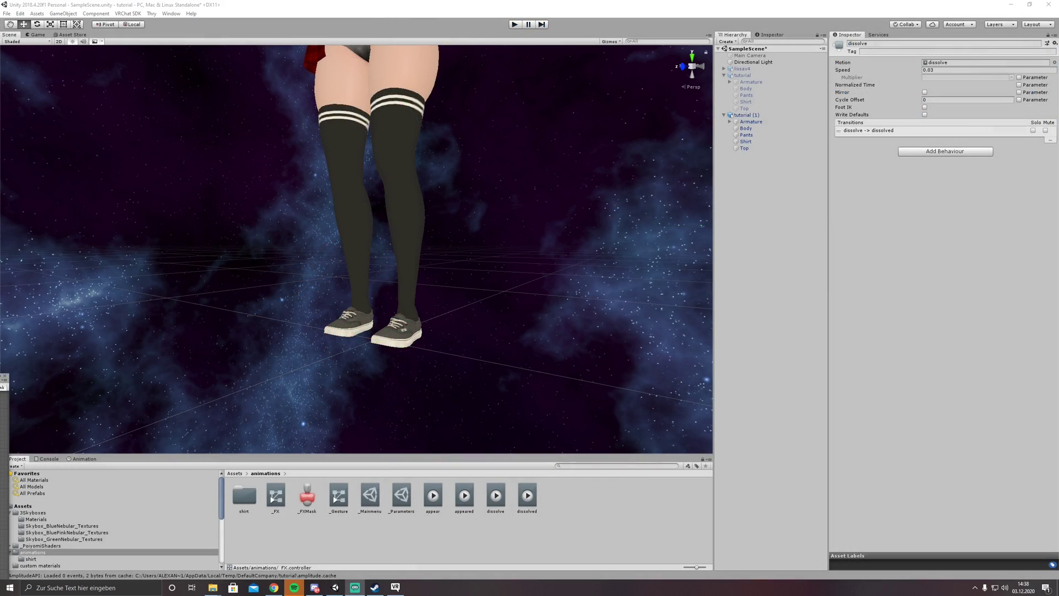
Step: Disable Loop Time on the appear, appeared, dissolve and dissolved animation clips
{"action": "left_click", "coordinate": [450, 540]}
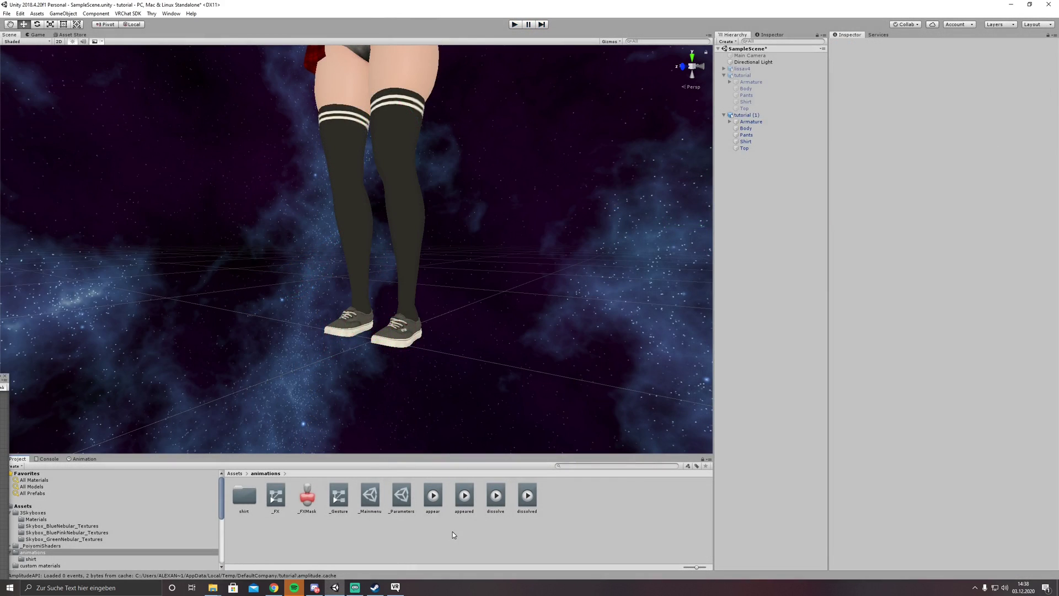
{"action": "left_click", "coordinate": [435, 499]}
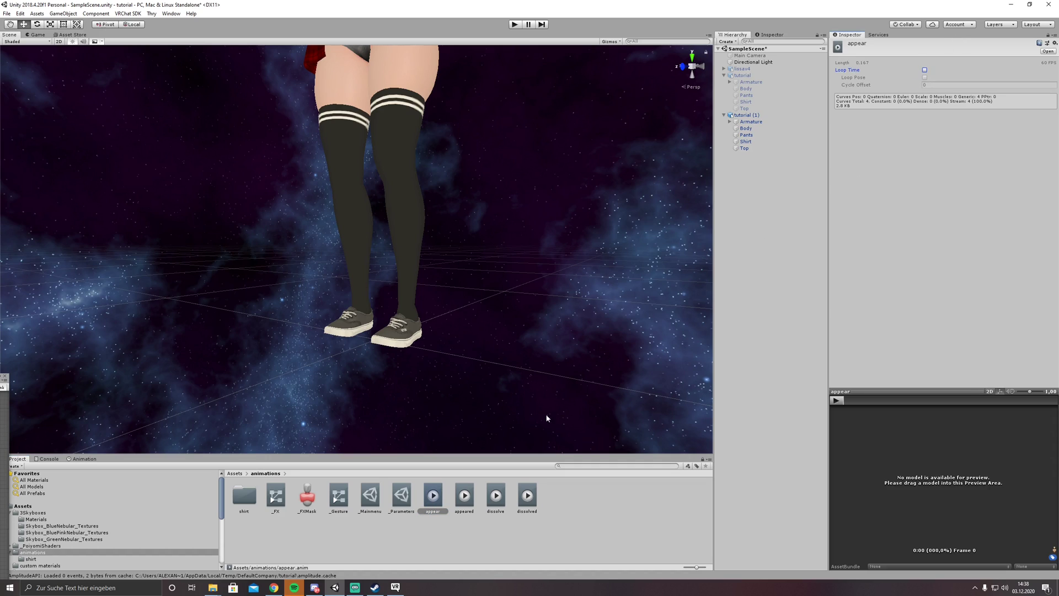
{"action": "left_click", "coordinate": [466, 496]}
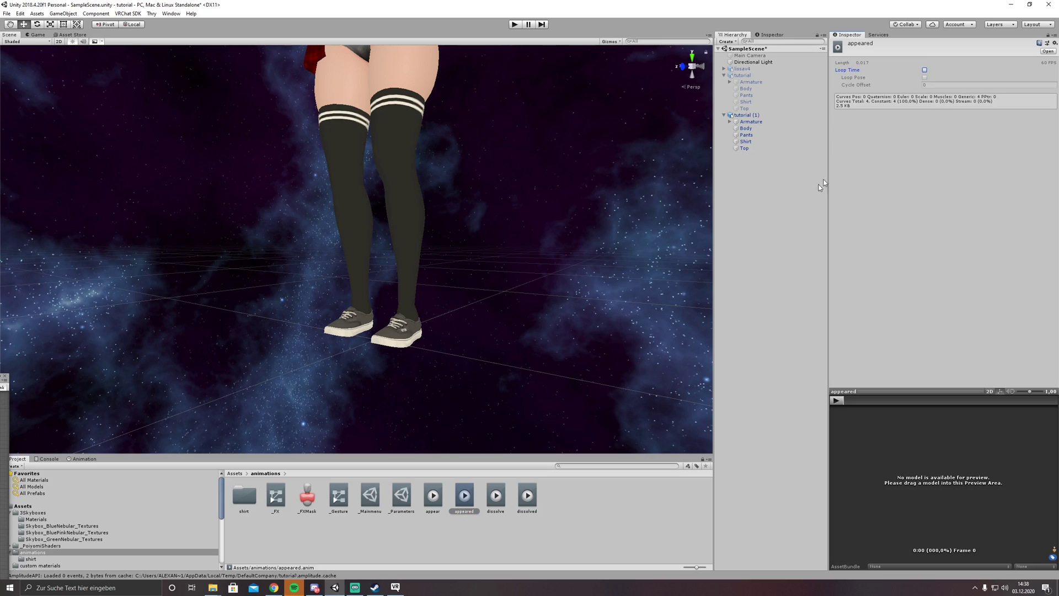
{"action": "left_click", "coordinate": [495, 496]}
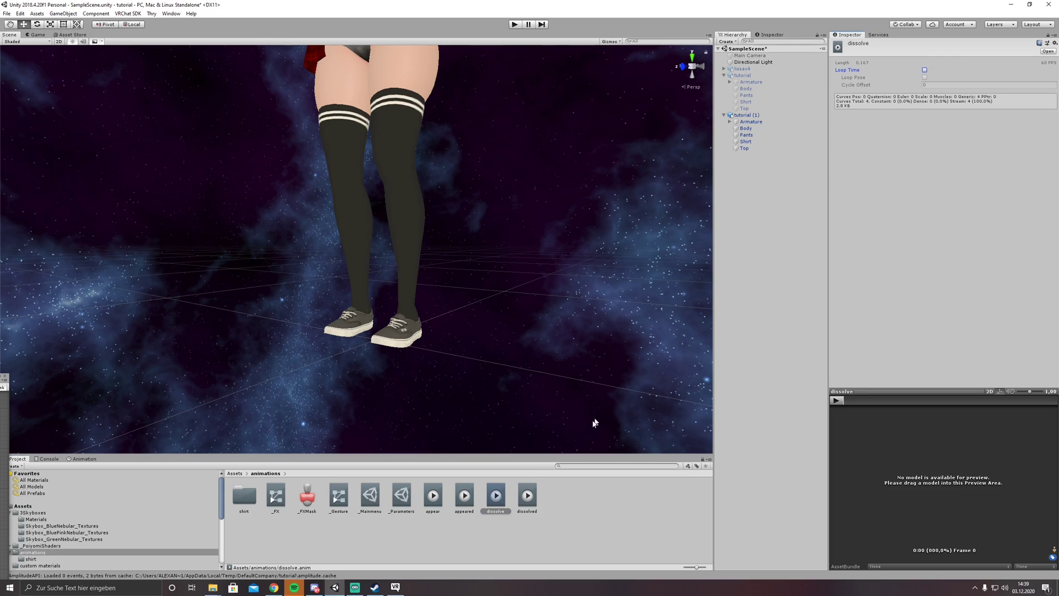
{"action": "left_click", "coordinate": [523, 506]}
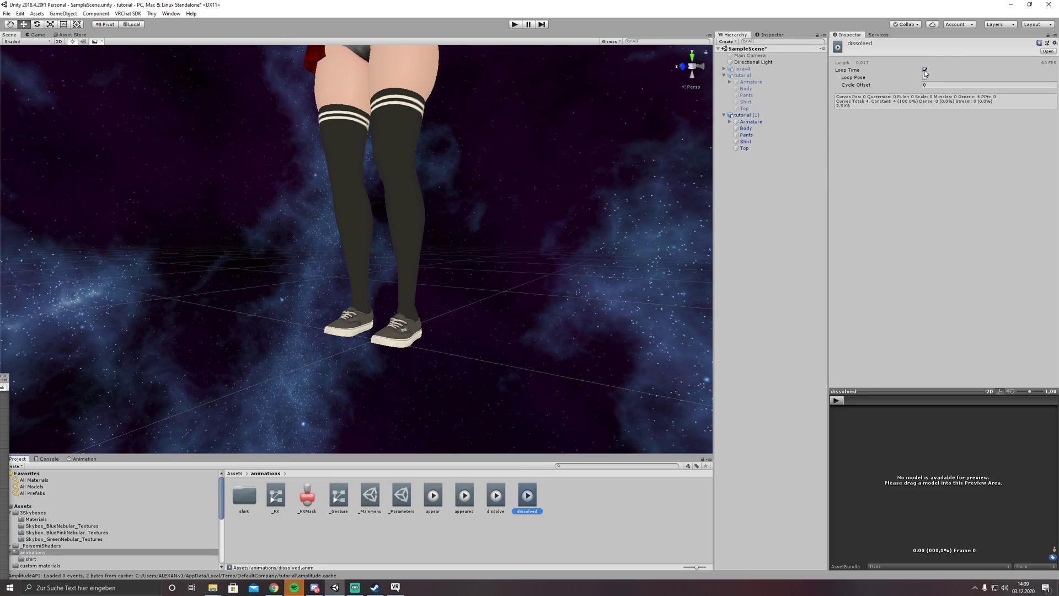
{"action": "left_click", "coordinate": [925, 70]}
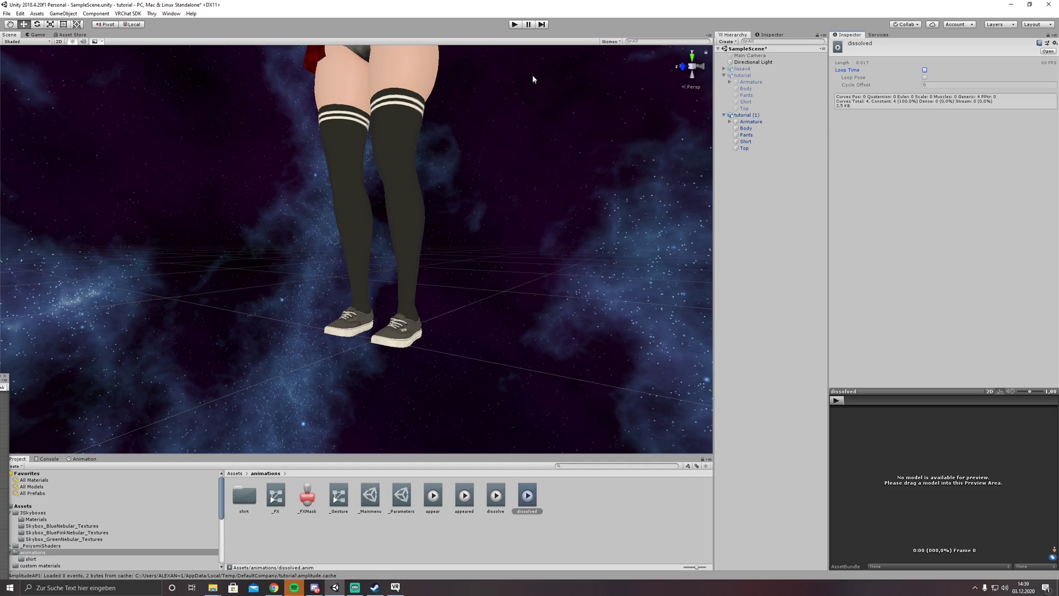
Step: Enter Play mode with the Scene view showing, bring the floating Animator window into view and select the tutorial (1) avatar
{"action": "left_click", "coordinate": [515, 25]}
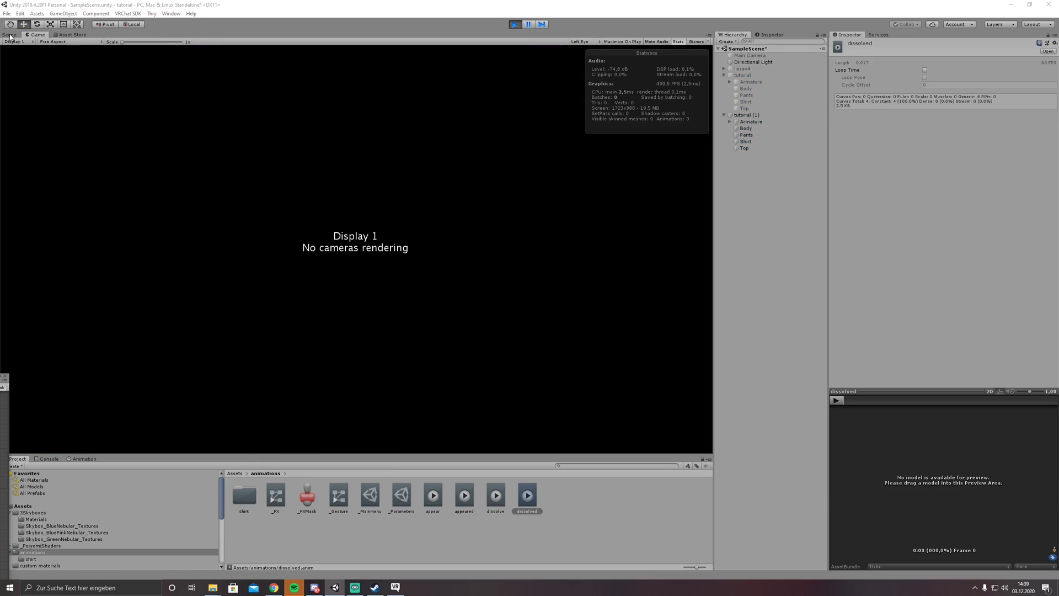
{"action": "left_click", "coordinate": [14, 35]}
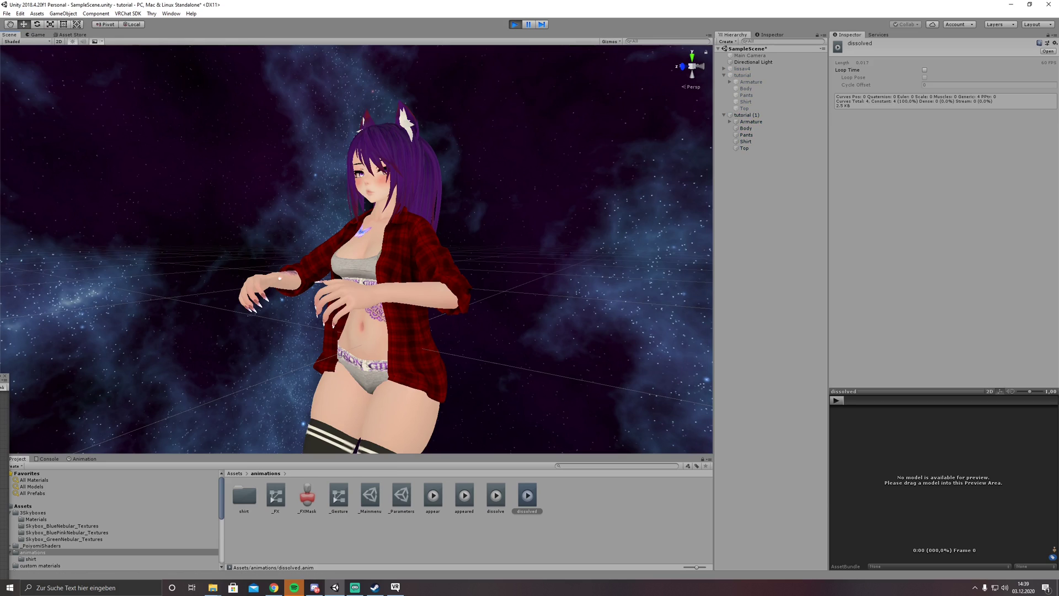
{"action": "left_click_drag", "start_coordinate": [0, 376], "coordinate": [907, 219]}
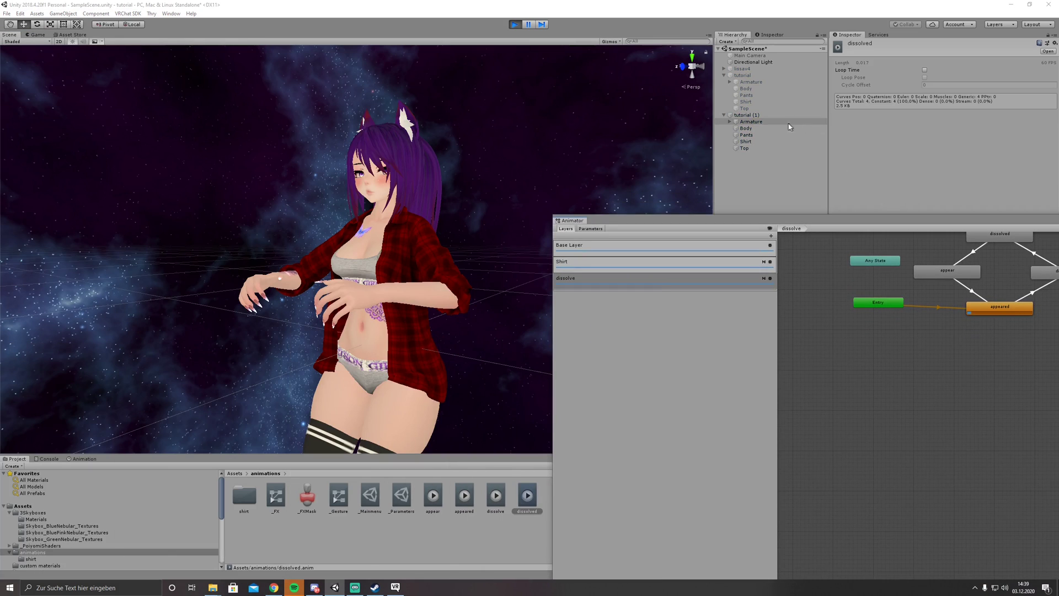
{"action": "left_click", "coordinate": [756, 115]}
{"action": "left_click_drag", "start_coordinate": [793, 219], "coordinate": [779, 180]}
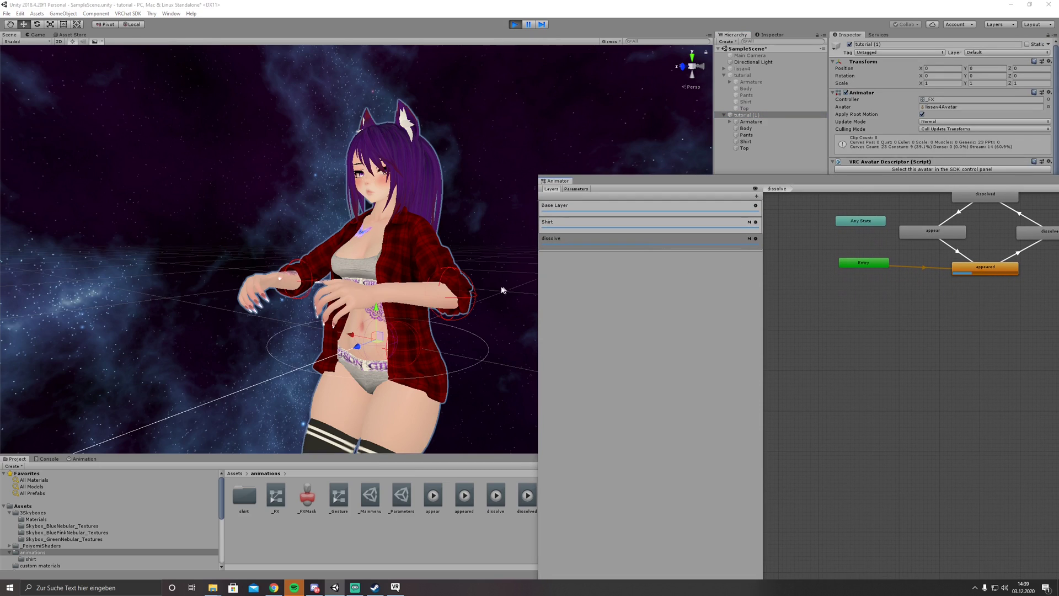
Step: Set the dissolve parameter to 1 to test the effect, and reposition the Animator window to show the state graph
{"action": "left_click", "coordinate": [576, 189]}
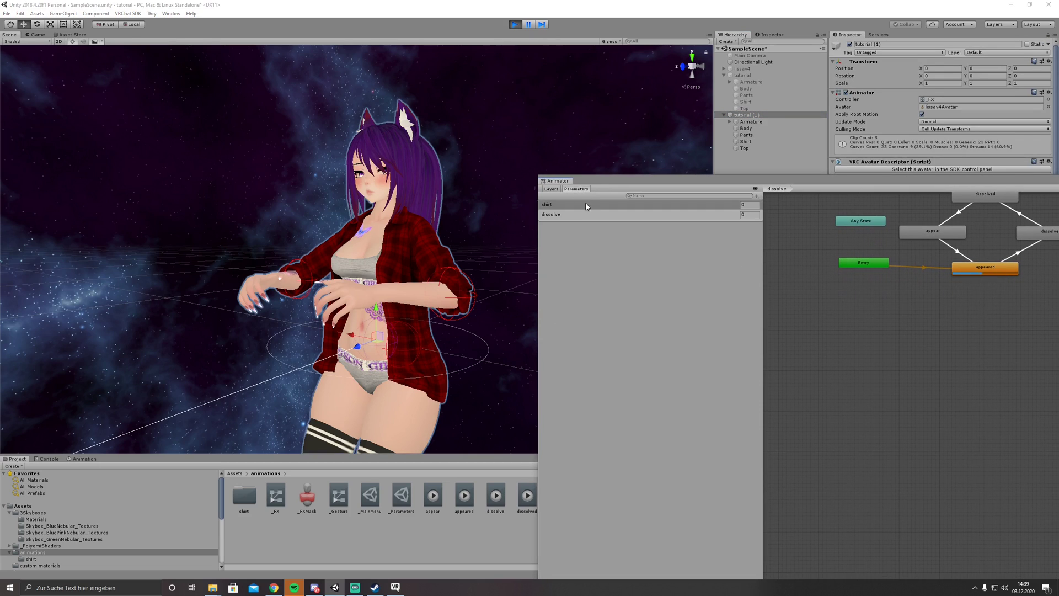
{"action": "left_click", "coordinate": [750, 214]}
{"action": "type", "text": "1"}
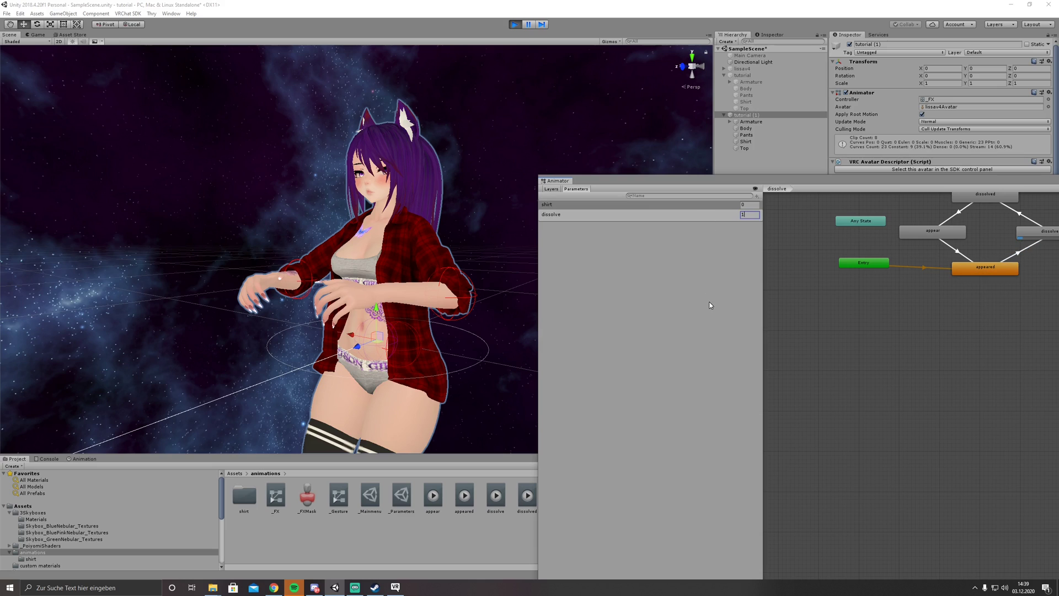
{"action": "left_click_drag", "start_coordinate": [873, 182], "coordinate": [807, 219]}
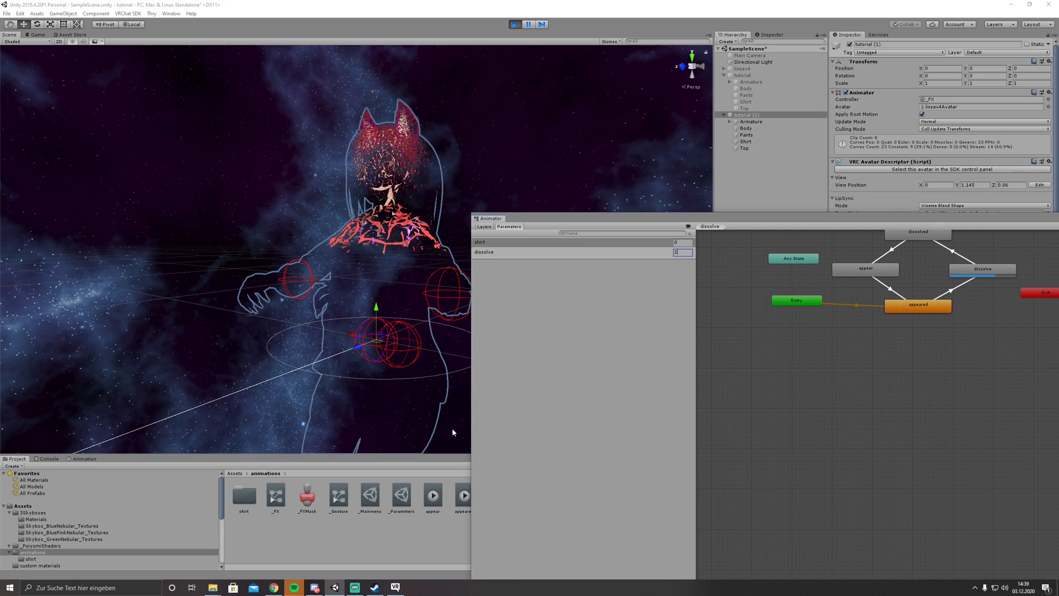
Step: Clear the dissolve parameter's value to test the avatar's appear animation
{"action": "scroll", "coordinate": [425, 408], "scroll_direction": "down", "scroll_amount": 4}
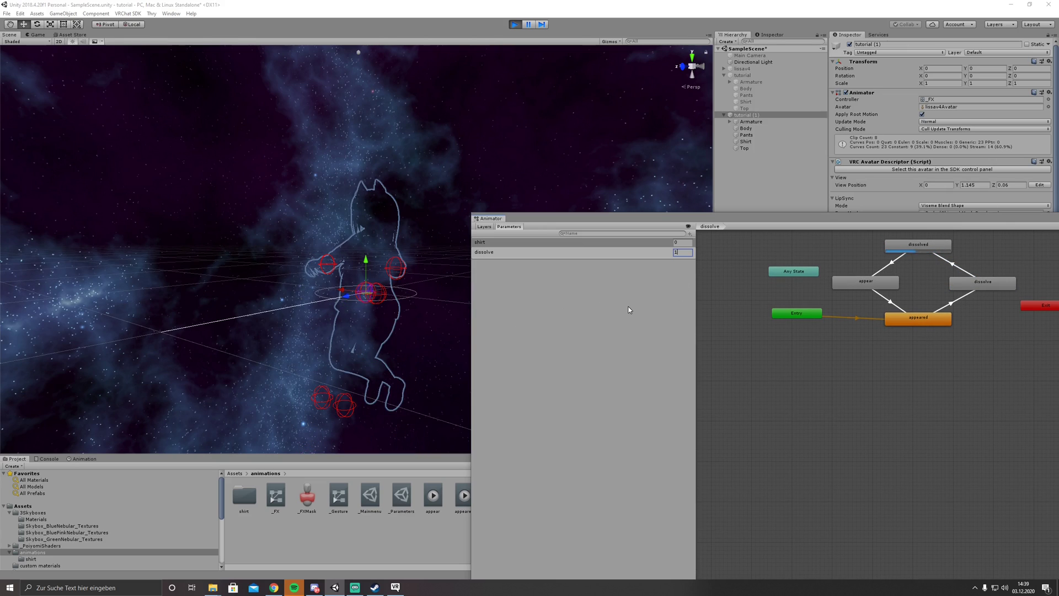
{"action": "key", "text": "BackSpace"}
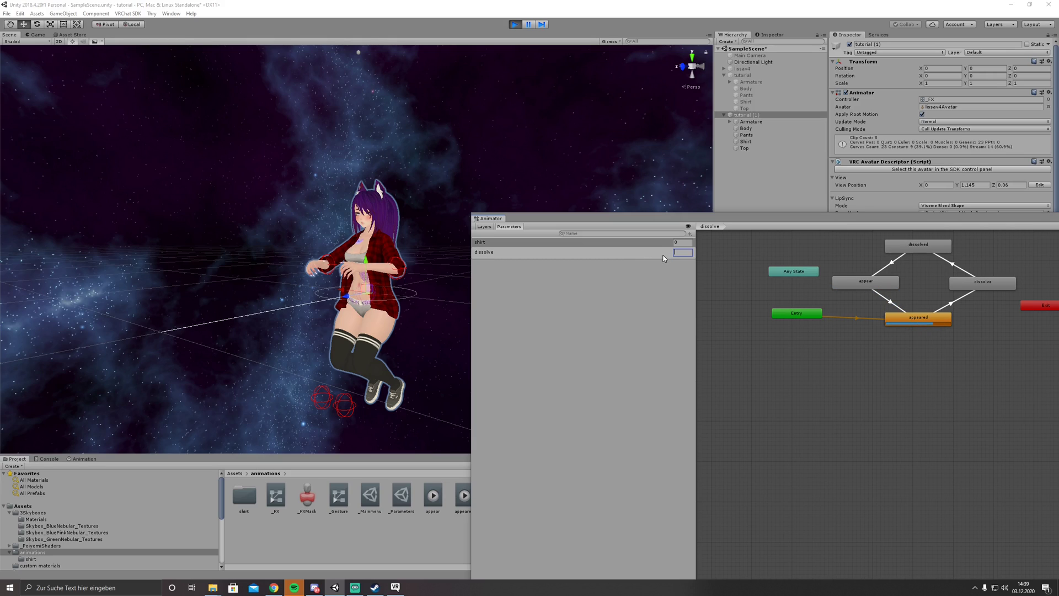
Step: Show the Animator's layer list, exit Play mode and dock the floating Animator window beside the Scene, Game and Asset Store views
{"action": "left_click", "coordinate": [484, 227]}
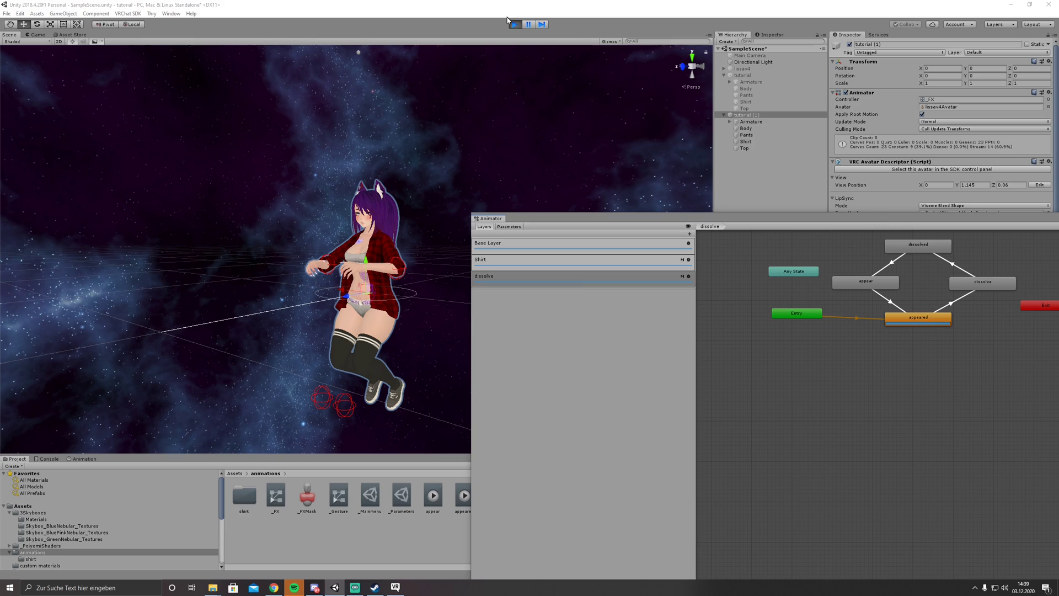
{"action": "left_click", "coordinate": [512, 23]}
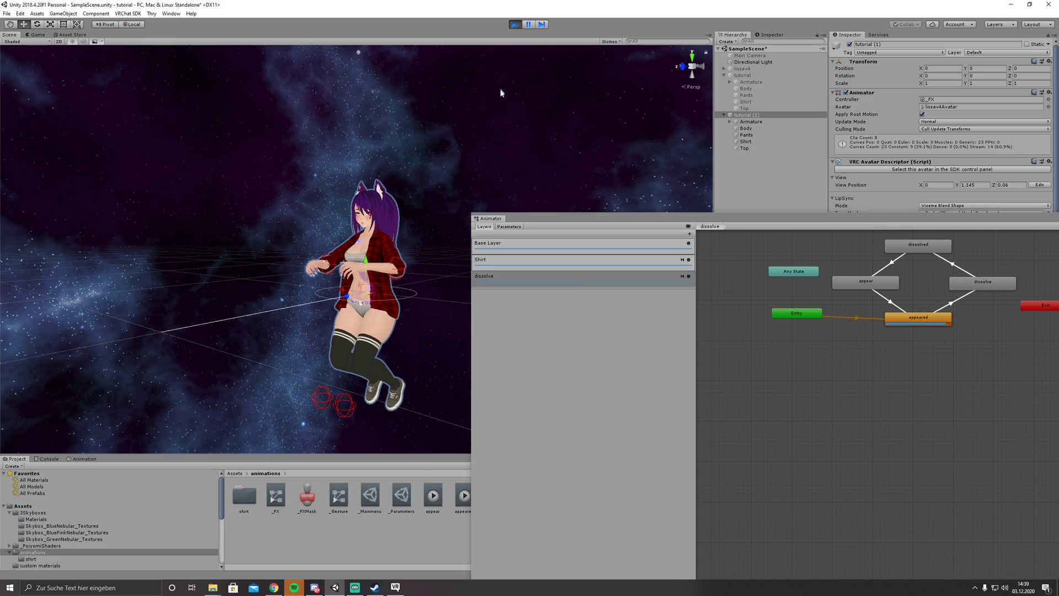
{"action": "left_click_drag", "start_coordinate": [484, 221], "coordinate": [231, 38]}
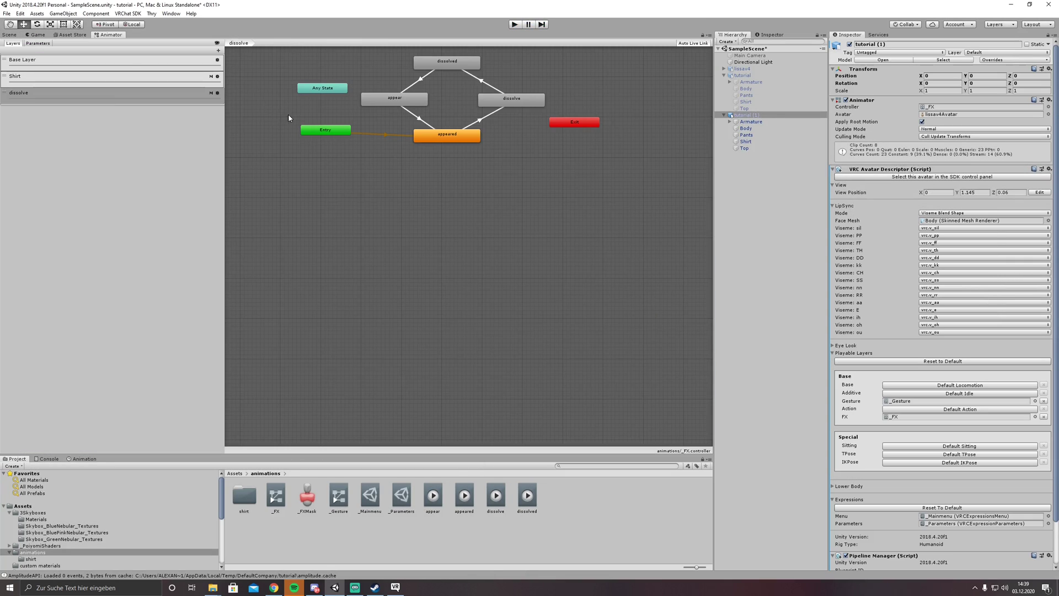
Step: Return to the Scene view and look over the avatar's body and clothing in its edit-mode pose
{"action": "left_click", "coordinate": [9, 34]}
{"action": "scroll", "coordinate": [298, 232], "scroll_direction": "down", "scroll_amount": 3}
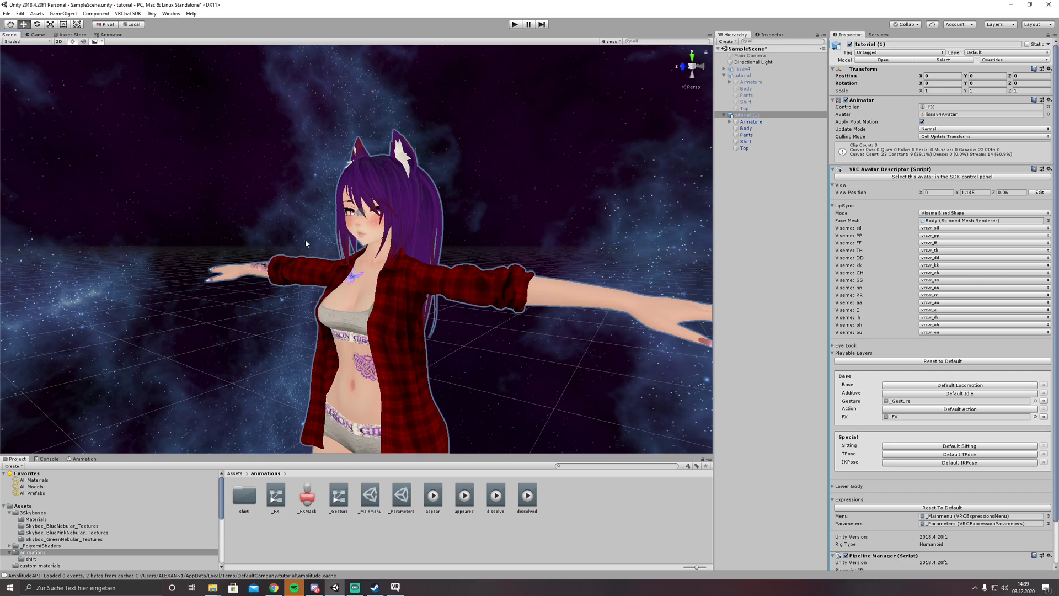
{"action": "scroll", "coordinate": [398, 350], "scroll_direction": "down", "scroll_amount": 3}
{"action": "scroll", "coordinate": [399, 341], "scroll_direction": "up", "scroll_amount": 1}
{"action": "middle_click_drag", "start_coordinate": [399, 342], "coordinate": [442, 341]}
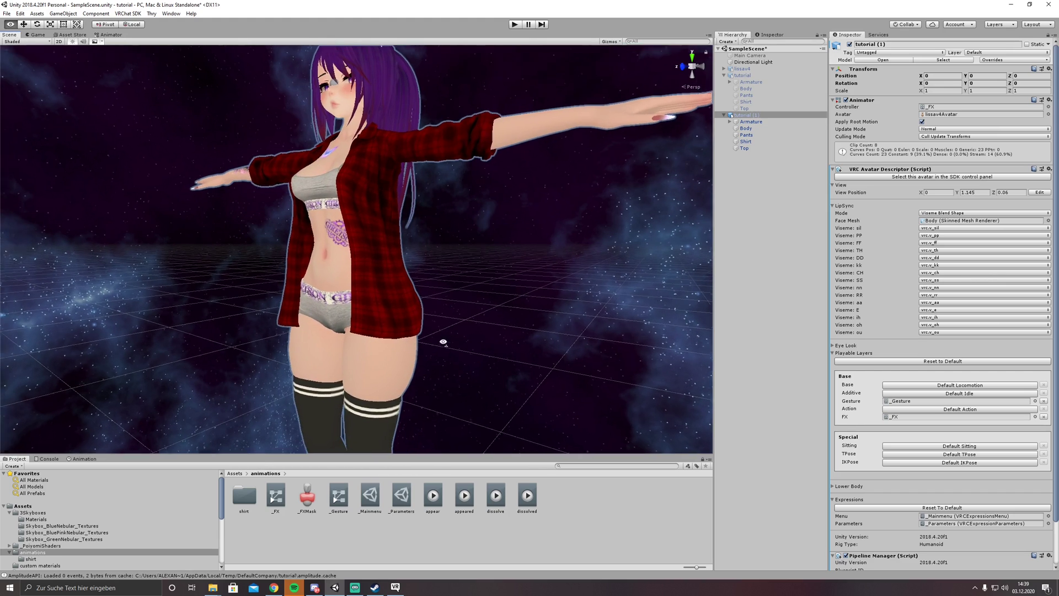
{"action": "right_click_drag", "start_coordinate": [441, 341], "coordinate": [413, 343]}
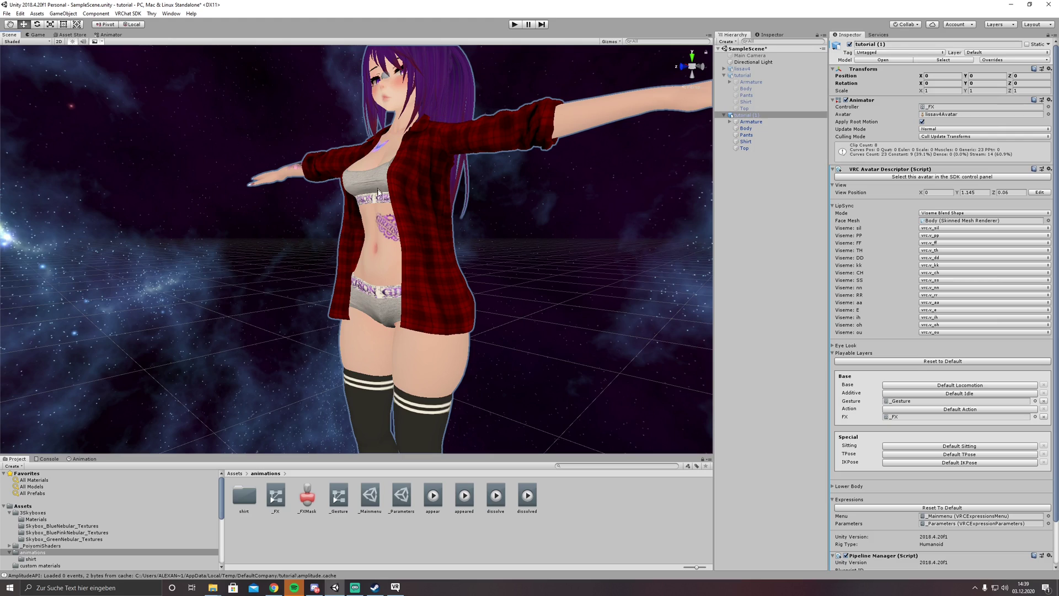